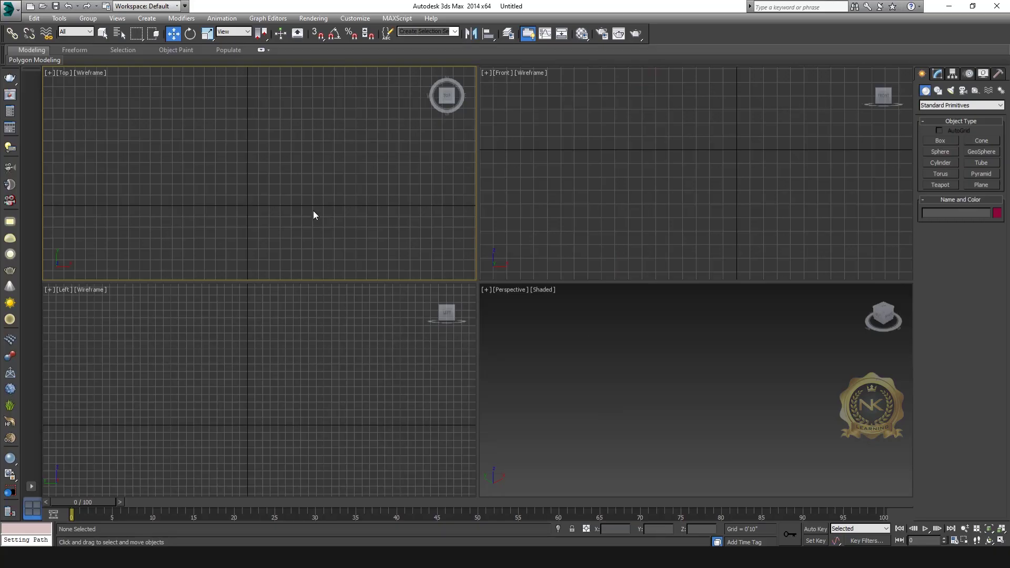
# - Draw a closed straight-segment line profile of a seat with a tall backrest in the Left view
pyautogui.click(938, 91)
pyautogui.click(940, 149)
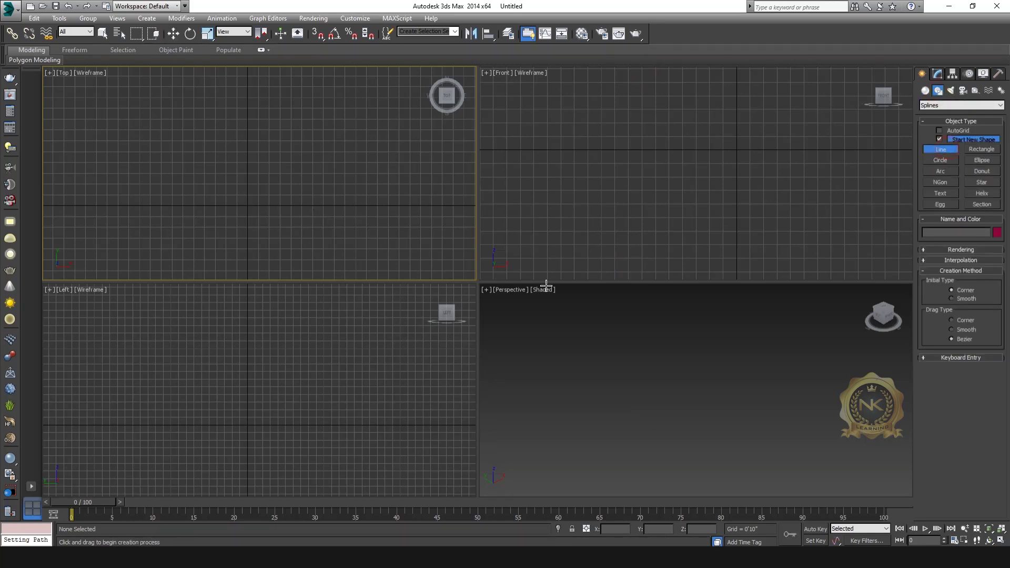
pyautogui.hotkey('alt', 'w')
pyautogui.click(454, 275)
pyautogui.click(460, 311)
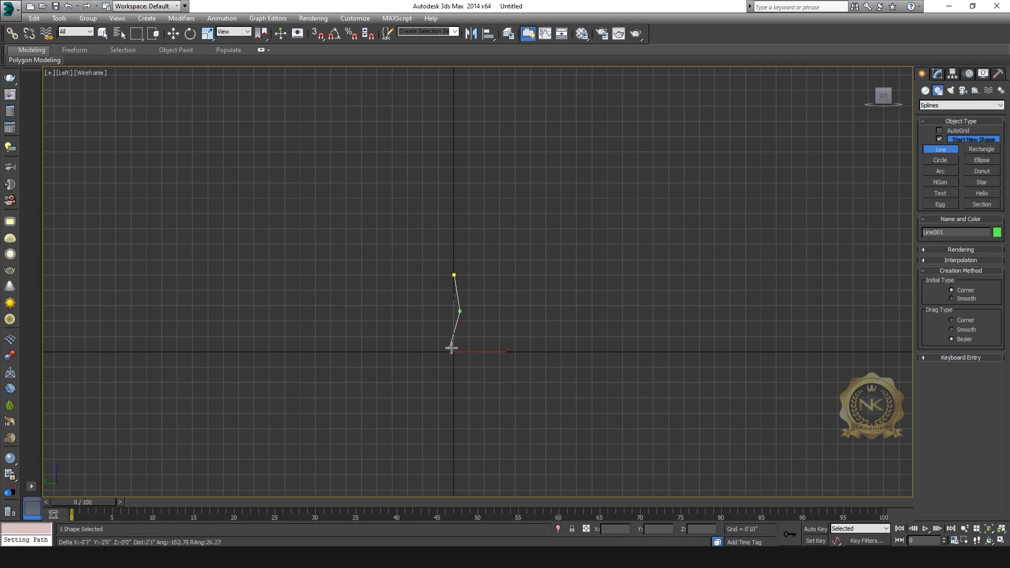
pyautogui.click(451, 350)
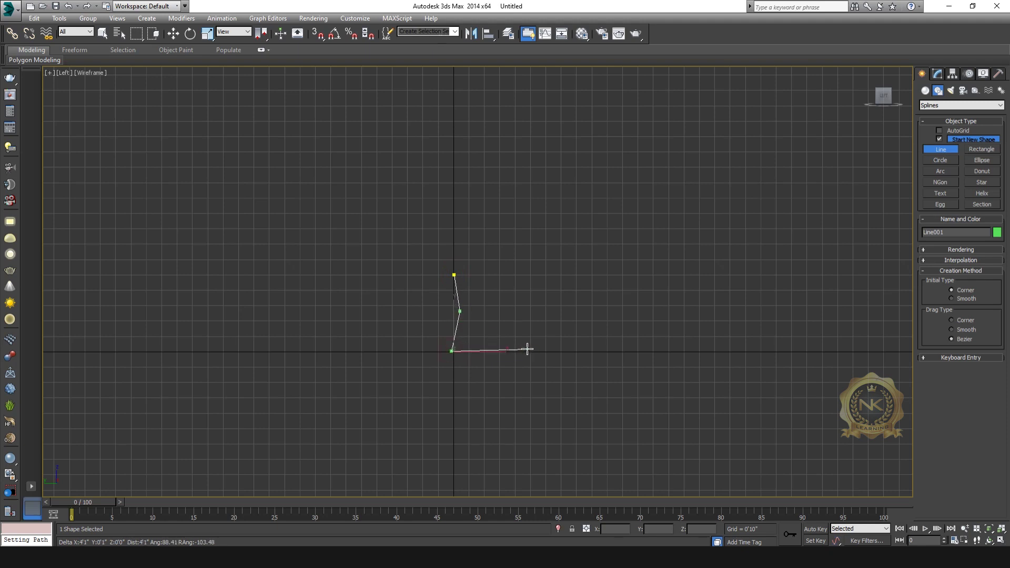
pyautogui.click(532, 322)
pyautogui.scroll(4, 475, 329)
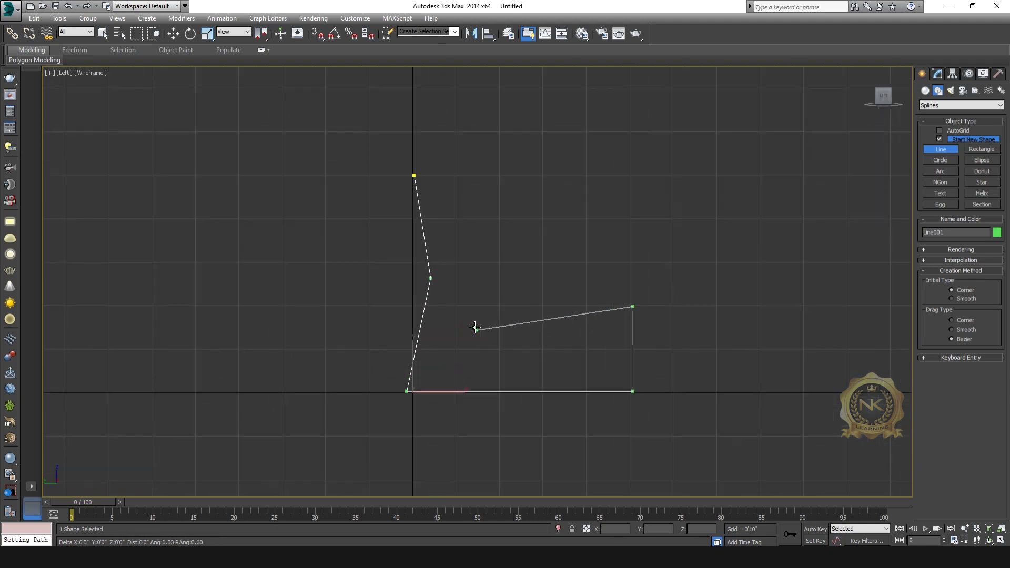
pyautogui.click(476, 330)
pyautogui.click(468, 279)
pyautogui.click(440, 174)
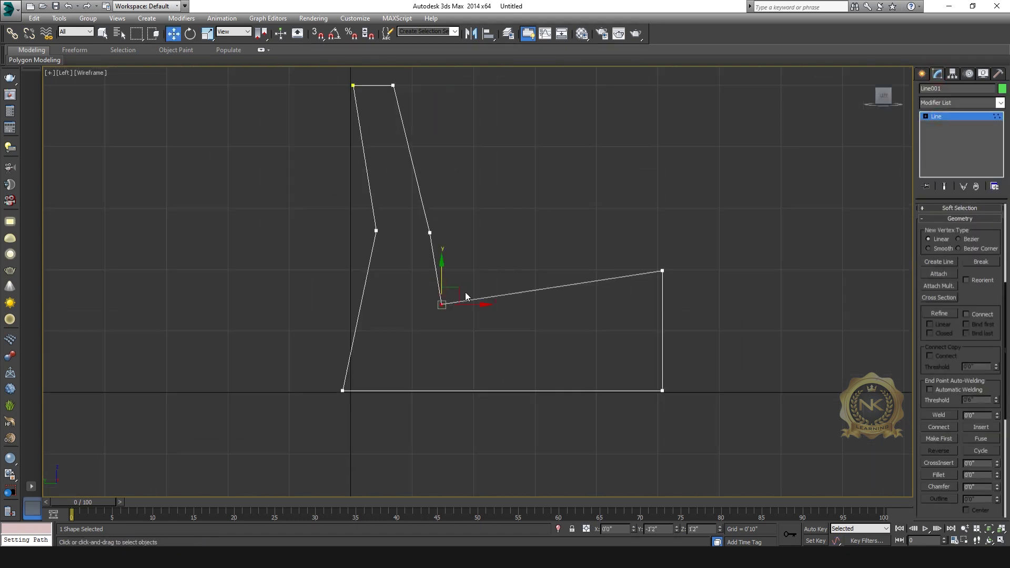
# - Reposition the backrest vertices so the back has an even thickness, a bend at mid-height and a rearward-leaning upper part
pyautogui.moveTo(445, 298); pyautogui.dragTo(407, 309)
pyautogui.click(421, 231)
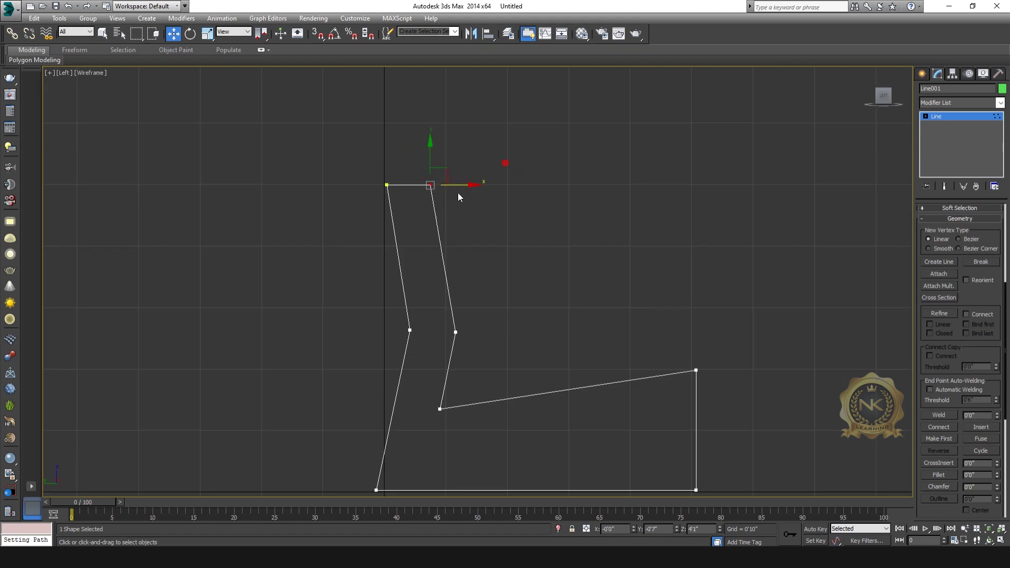
pyautogui.moveTo(462, 196); pyautogui.dragTo(445, 196)
pyautogui.click(455, 331)
pyautogui.moveTo(474, 313); pyautogui.dragTo(474, 306)
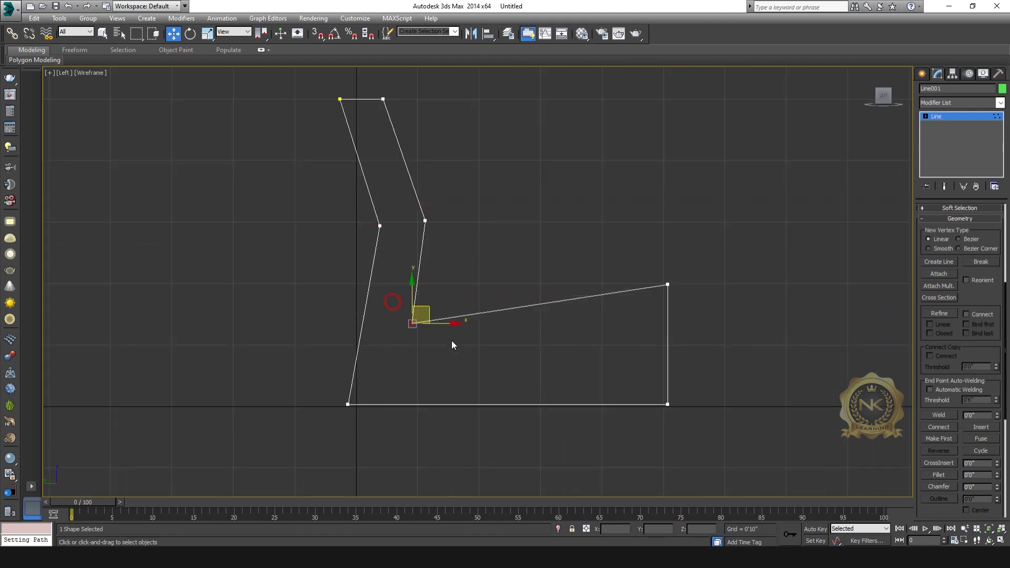
pyautogui.moveTo(453, 342); pyautogui.dragTo(442, 279)
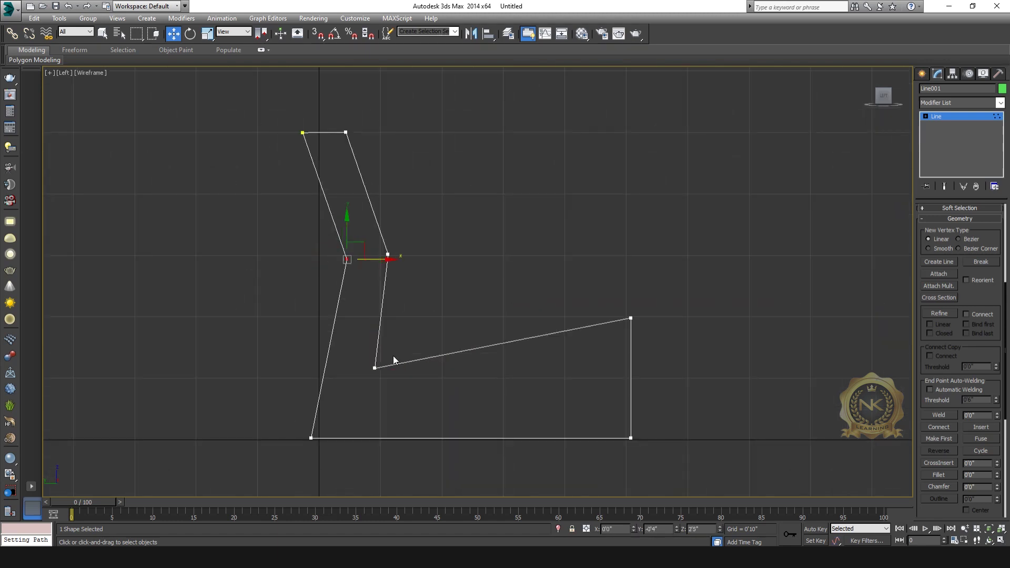
# - Fillet the profile's corners: the backrest bends, the top of the back, the inner seat corner and the base and front corners
pyautogui.click(945, 476)
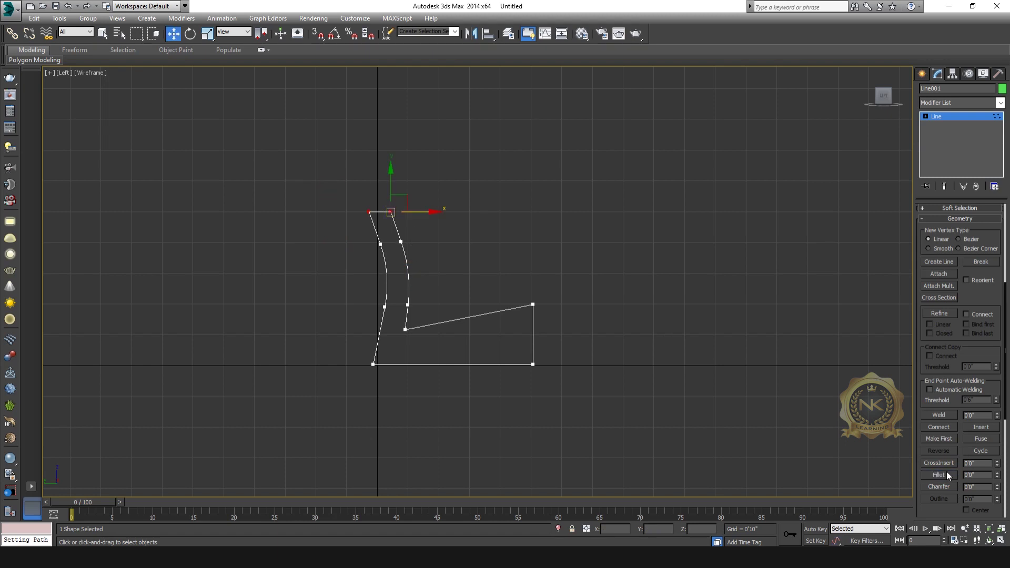
pyautogui.scroll(5, 435, 214)
pyautogui.rightClick(308, 197)
pyautogui.click(302, 206)
pyautogui.moveTo(317, 192); pyautogui.dragTo(289, 156)
pyautogui.keyDown('ctrl'); pyautogui.click(241, 206); pyautogui.keyUp('ctrl')
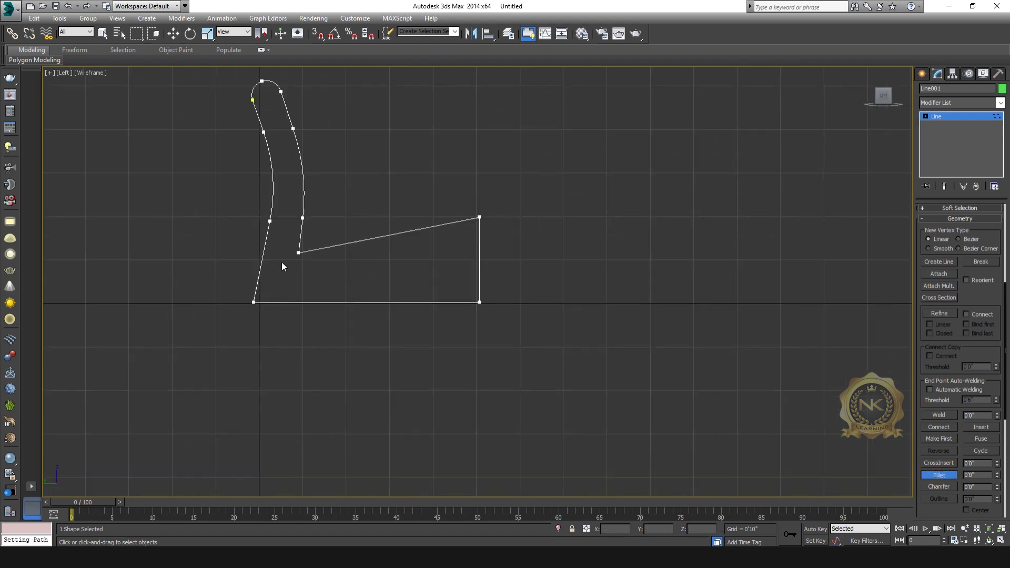
pyautogui.moveTo(258, 302); pyautogui.dragTo(258, 253)
pyautogui.press('w')
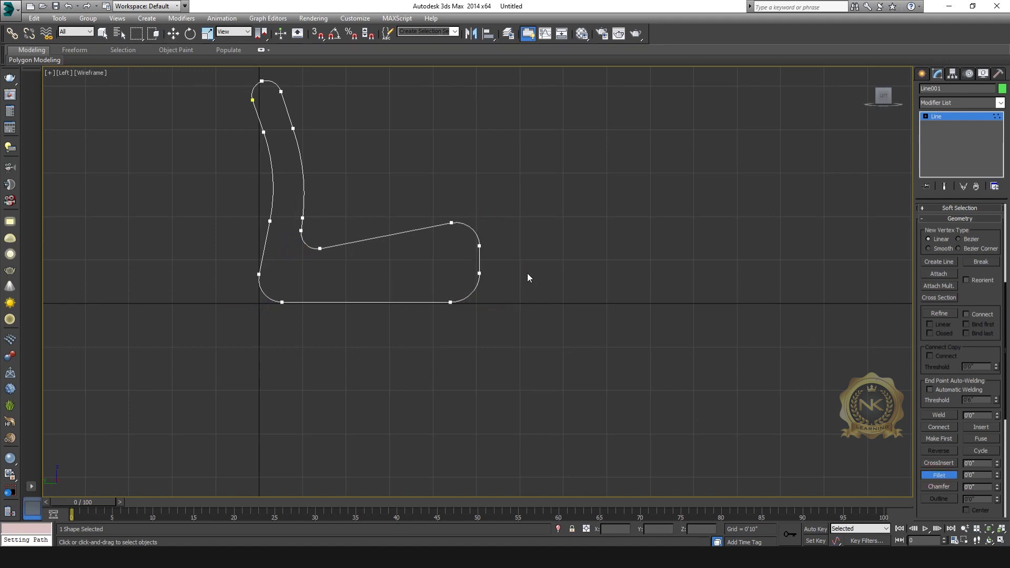
# - Shorten the seat by moving its front vertices toward the backrest, and slightly lower the upper front vertices
pyautogui.rightClick(527, 274)
pyautogui.moveTo(528, 274); pyautogui.dragTo(591, 350, button='middle')
pyautogui.click(950, 118)
pyautogui.press('1')
pyautogui.moveTo(647, 258); pyautogui.dragTo(357, 359)
pyautogui.click(622, 300)
pyautogui.scroll(2, 575, 310)
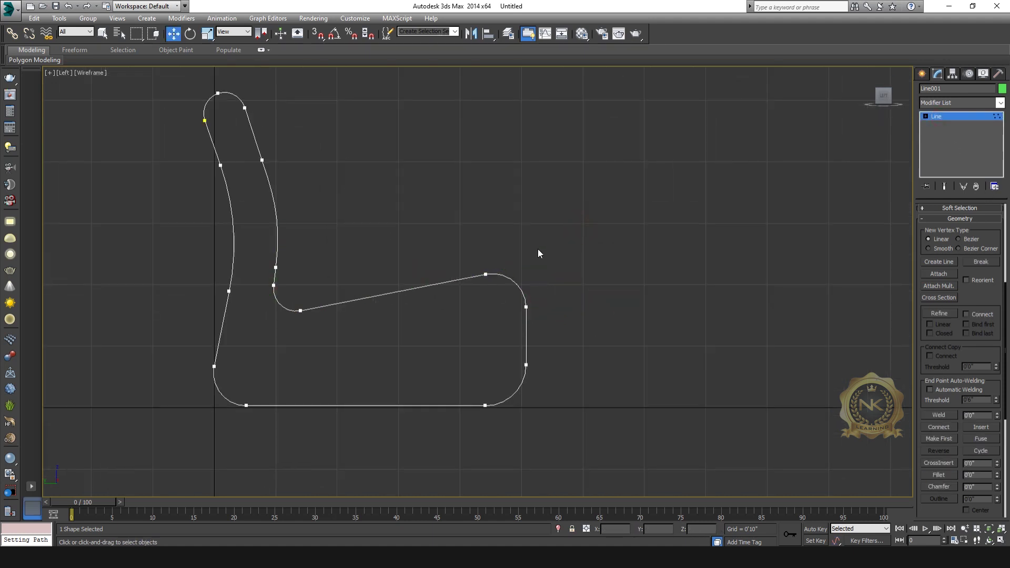
pyautogui.moveTo(538, 254); pyautogui.dragTo(469, 426)
pyautogui.moveTo(518, 405); pyautogui.dragTo(483, 405)
pyautogui.click(451, 274)
pyautogui.moveTo(450, 252); pyautogui.dragTo(451, 262)
pyautogui.click(507, 266)
pyautogui.scroll(2, 507, 266)
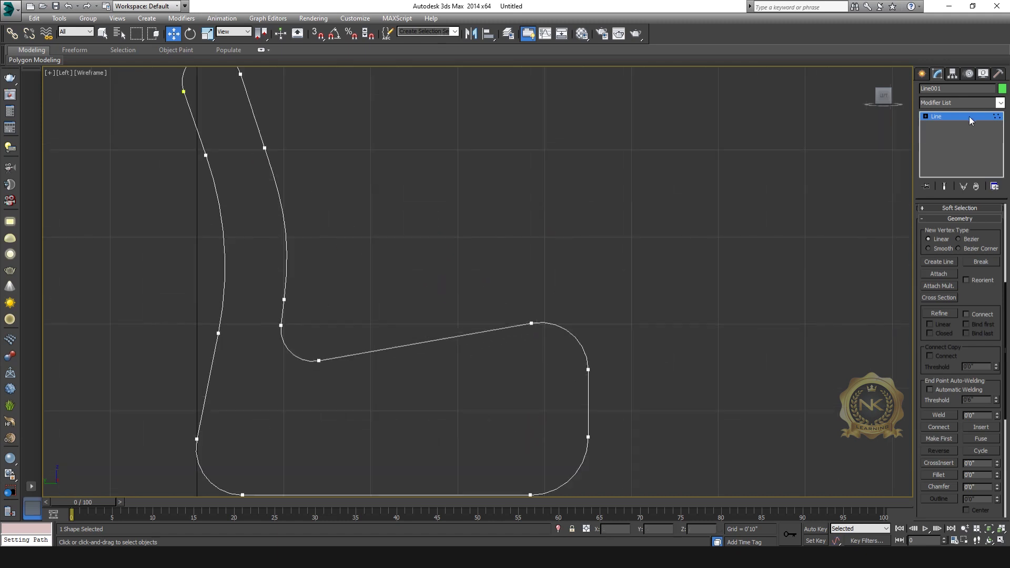
# - Apply an Extrude modifier with an amount of 0'1" to the seat profile and show it in the Perspective view
pyautogui.click(970, 121)
pyautogui.scroll(-3, 537, 347)
pyautogui.scroll(2, 499, 357)
pyautogui.hotkey('alt', 'w')
pyautogui.rightClick(708, 397)
pyautogui.hotkey('alt', 'w')
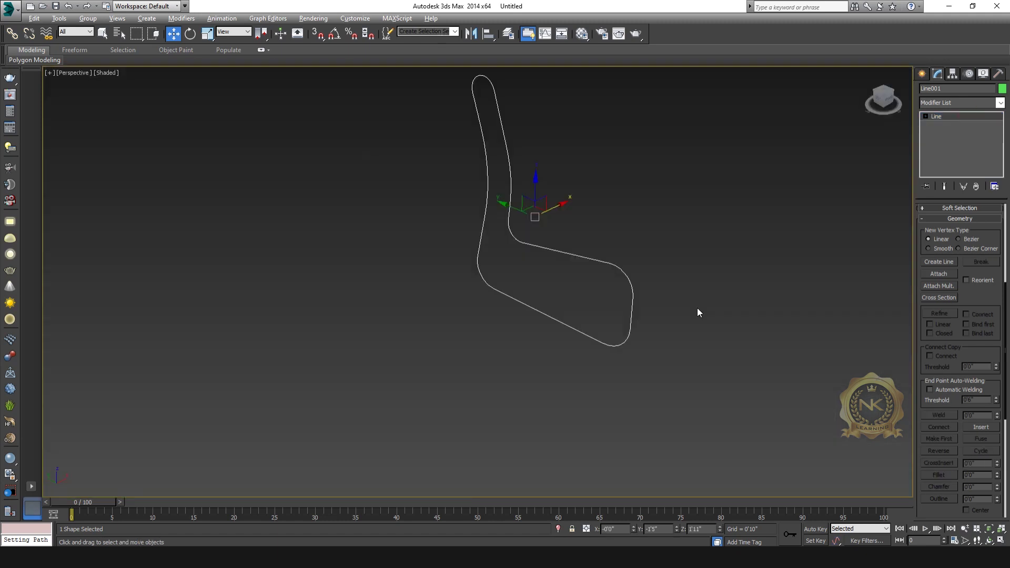
pyautogui.moveTo(698, 313); pyautogui.dragTo(567, 344, button='middle')
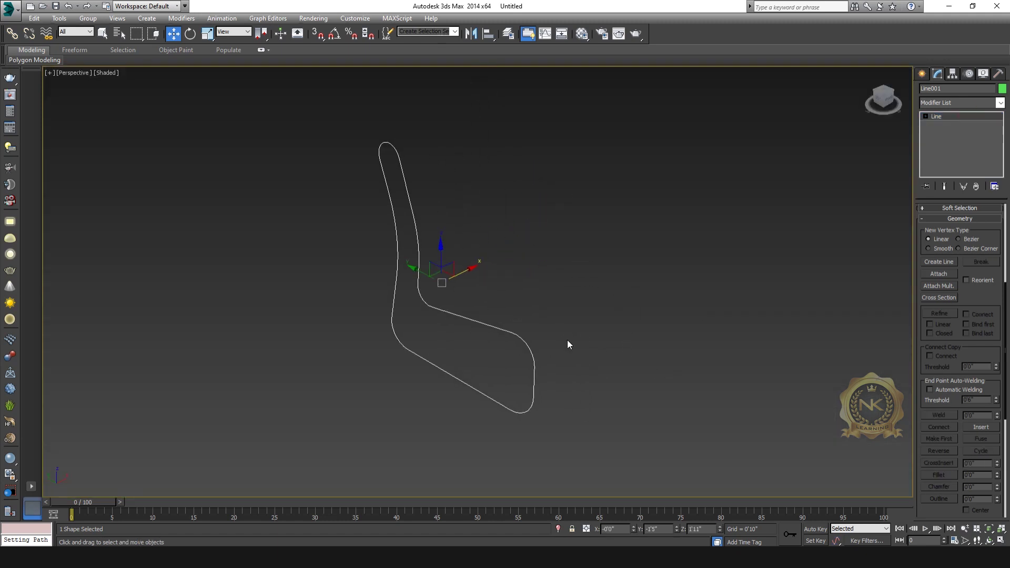
pyautogui.click(1001, 103)
pyautogui.press('e')
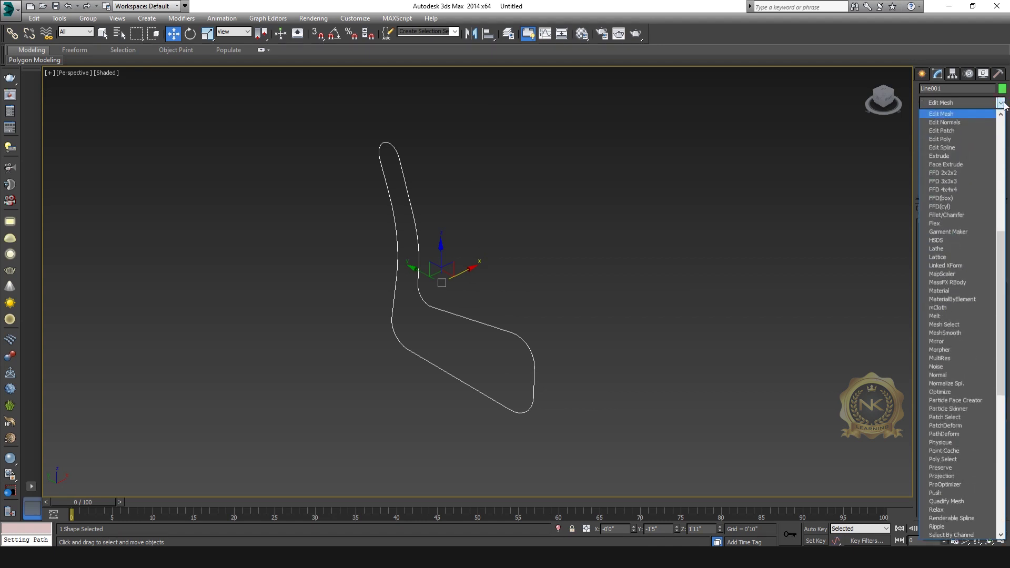
pyautogui.click(939, 156)
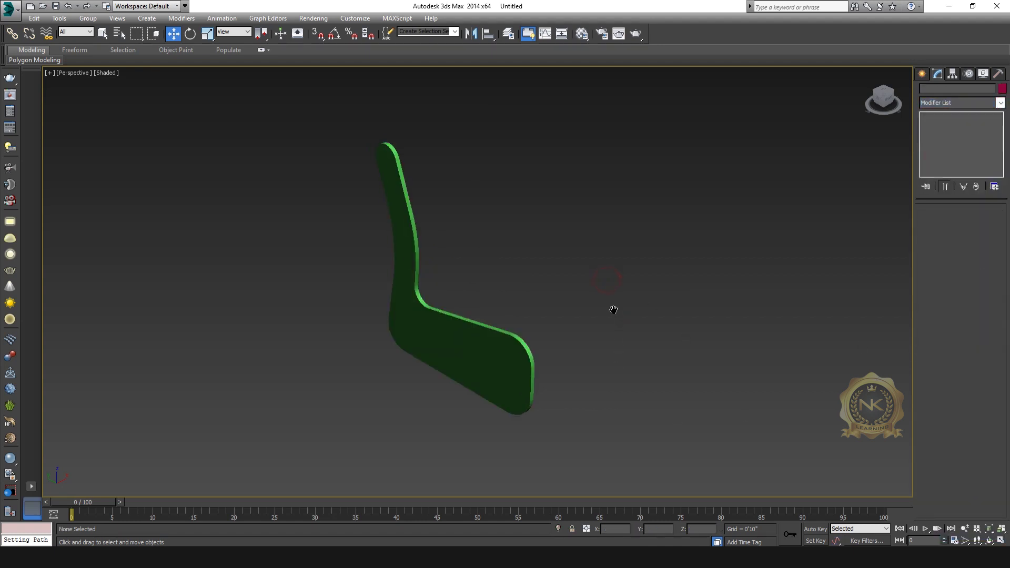
# - Move the extruded seat panel along X to about -2'8" in the Top view
pyautogui.scroll(3, 430, 268)
pyautogui.press('t')
pyautogui.moveTo(441, 299); pyautogui.dragTo(369, 299)
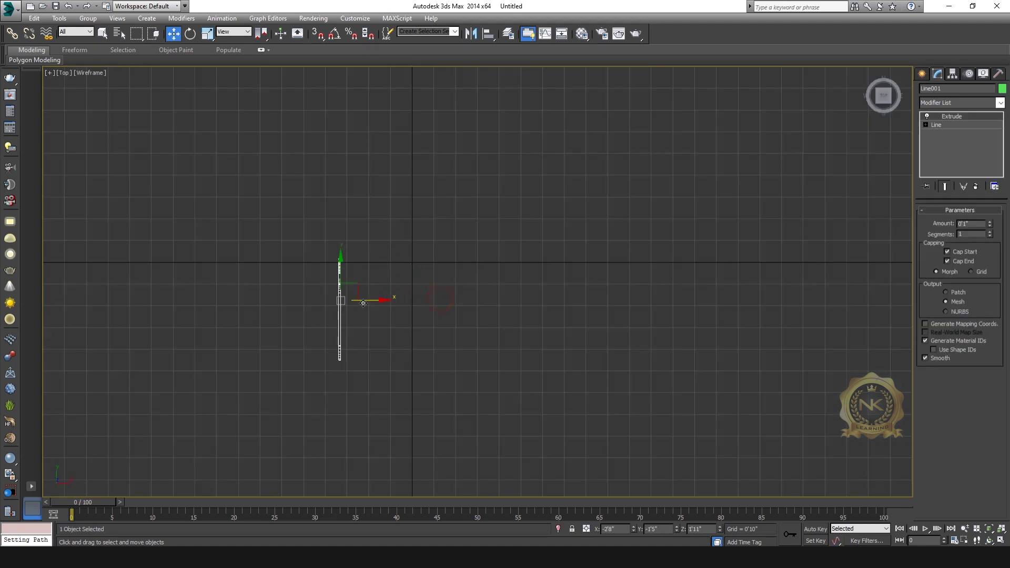
# - Draw an open four-segment zigzag line in the Top view, starting at the seat panel and running away from it along X
pyautogui.scroll(-2, 478, 314)
pyautogui.moveTo(566, 320); pyautogui.dragTo(400, 309, button='middle')
pyautogui.click(921, 73)
pyautogui.click(940, 149)
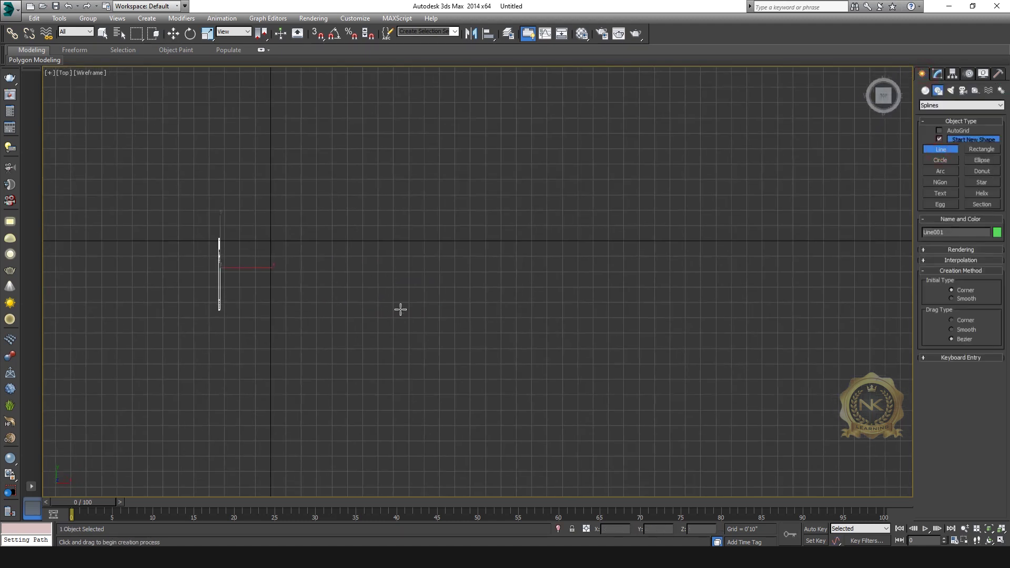
pyautogui.click(218, 258)
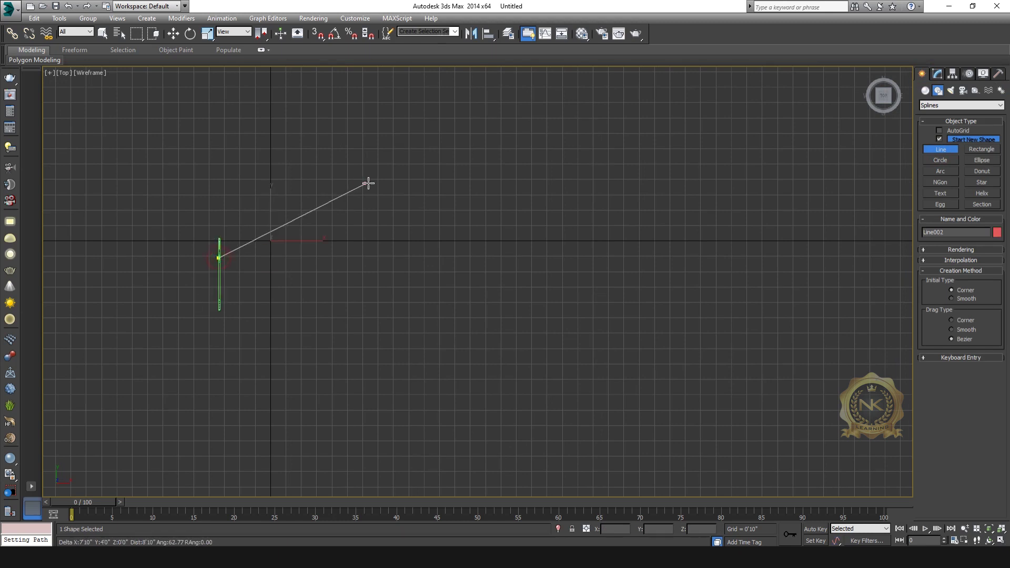
pyautogui.click(303, 216)
pyautogui.click(367, 316)
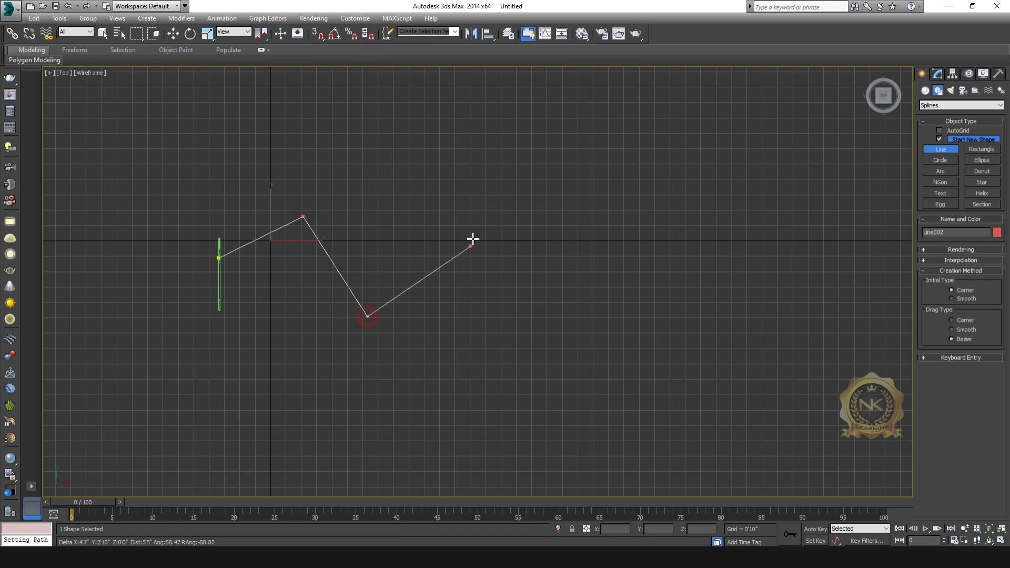
pyautogui.click(449, 219)
pyautogui.click(507, 275)
pyautogui.rightClick(587, 300)
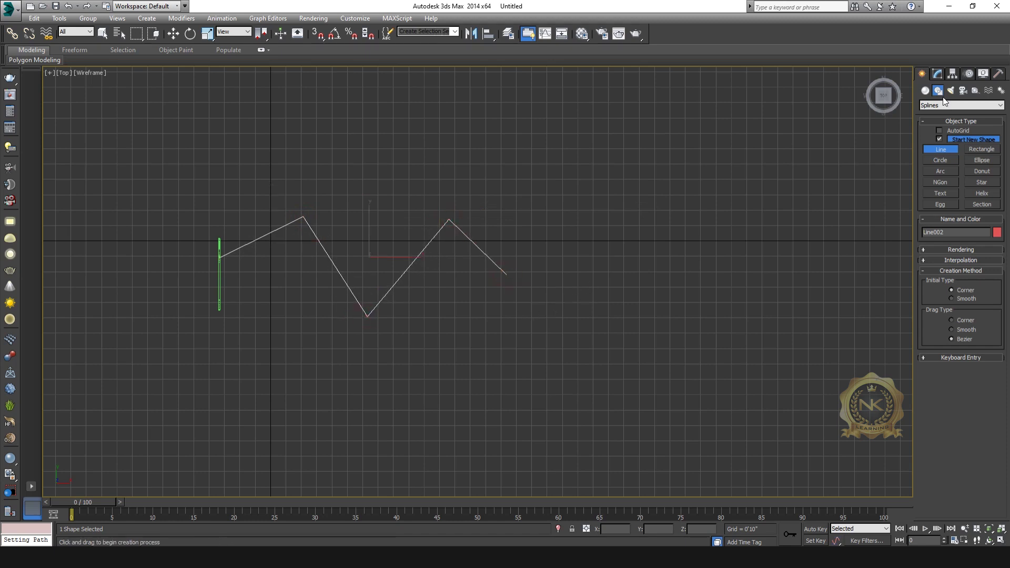
# - Widen the zigzag path by moving its last two vertices outward along X and its first peak toward the seat panel
pyautogui.click(937, 73)
pyautogui.press('1')
pyautogui.moveTo(572, 252); pyautogui.dragTo(620, 269, button='middle')
pyautogui.moveTo(474, 210); pyautogui.dragTo(593, 302)
pyautogui.moveTo(534, 236); pyautogui.dragTo(551, 235)
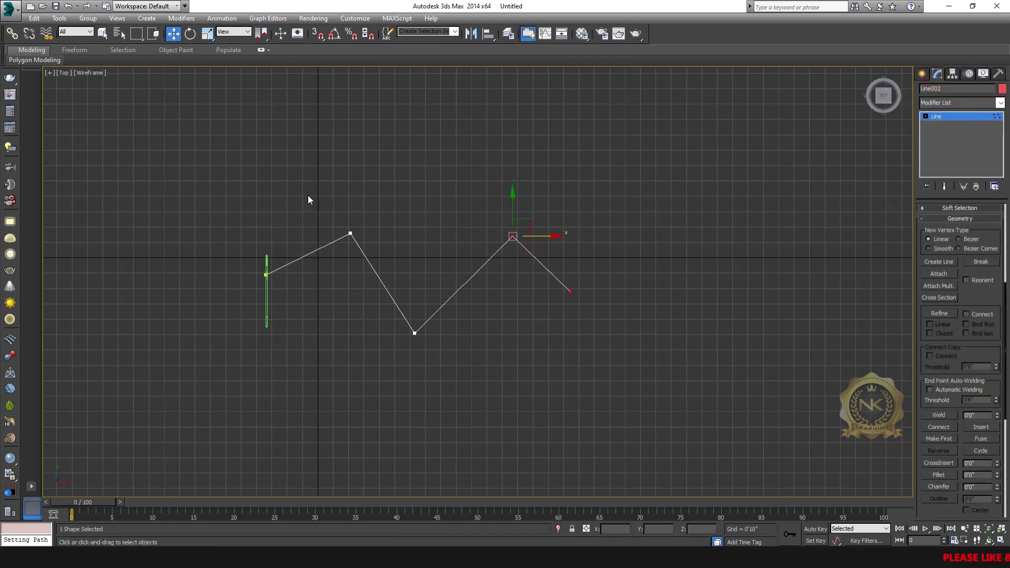
pyautogui.moveTo(309, 198); pyautogui.dragTo(369, 247)
pyautogui.moveTo(381, 235); pyautogui.dragTo(372, 234)
# - Fillet the three middle vertices of the zigzag by about 2'1" to form a smooth wavy path
pyautogui.moveTo(212, 171); pyautogui.dragTo(602, 347)
pyautogui.moveTo(298, 195); pyautogui.dragTo(536, 352)
pyautogui.click(948, 476)
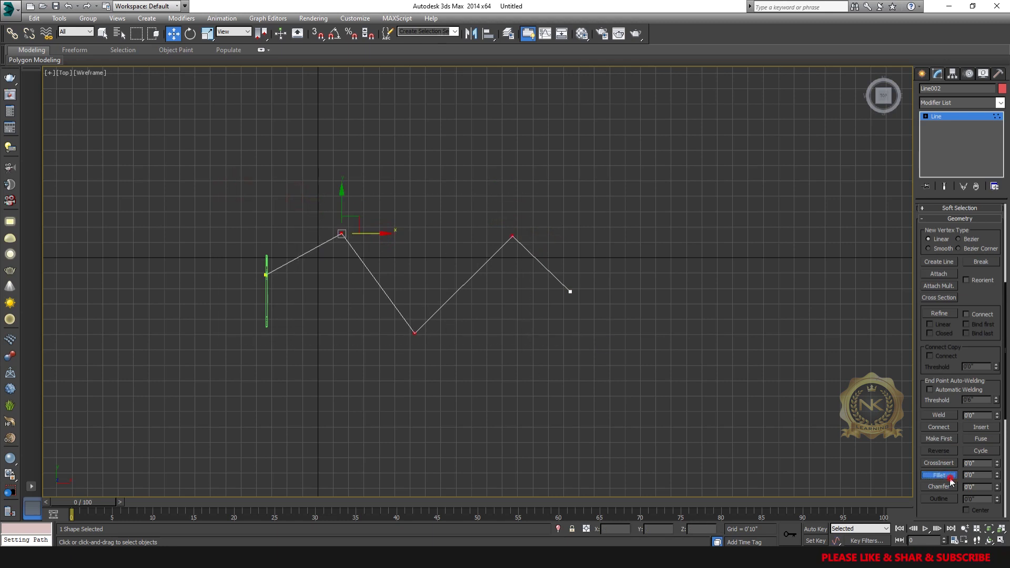
pyautogui.moveTo(415, 333); pyautogui.dragTo(461, 278)
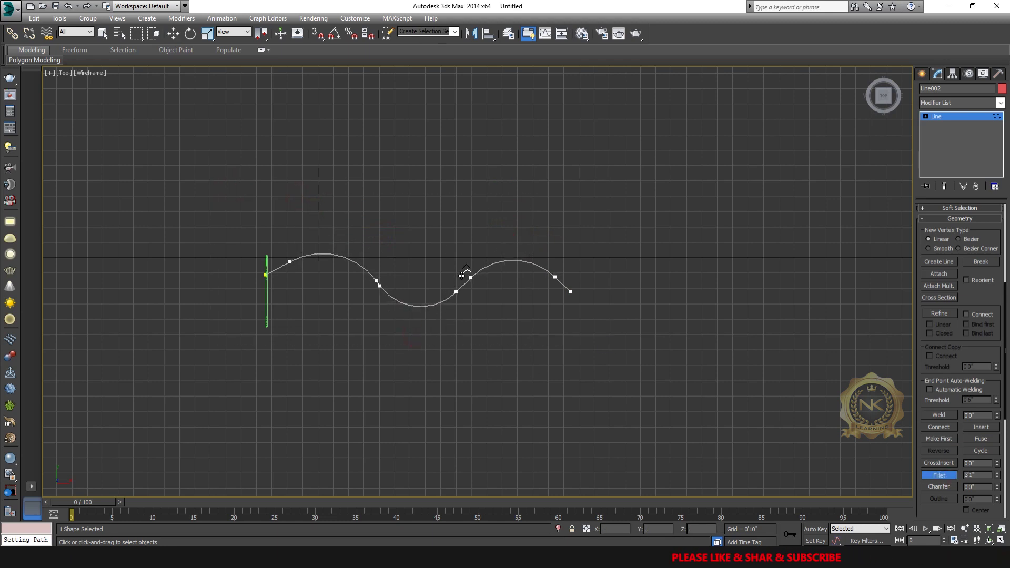
pyautogui.click(951, 116)
# - Refine the wavy path with a new vertex at the apex of each of its three curves
pyautogui.hotkey('alt', 'w')
pyautogui.rightClick(652, 382)
pyautogui.hotkey('alt', 'w')
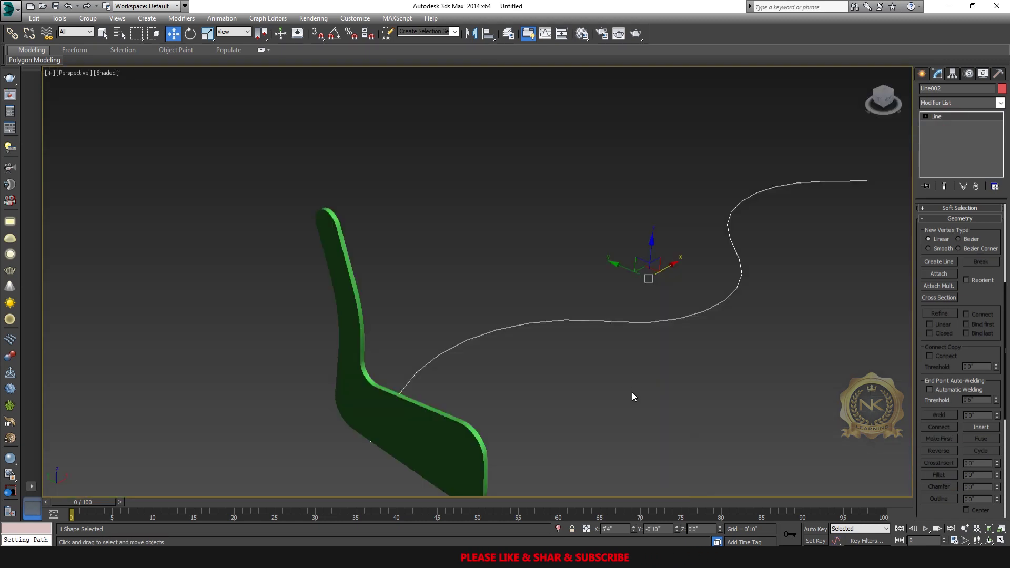
pyautogui.scroll(-2, 632, 392)
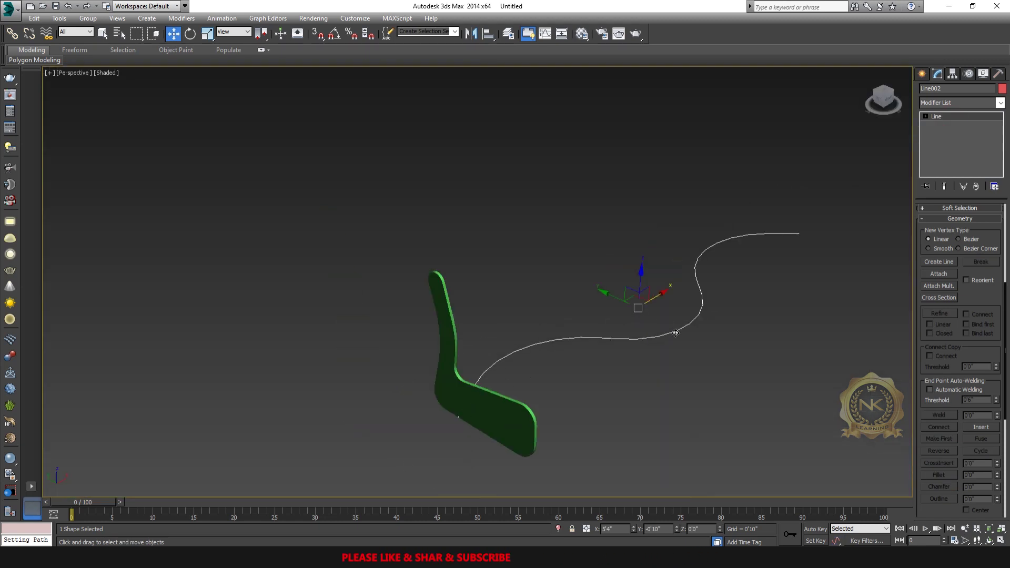
pyautogui.press('t')
pyautogui.press('1')
pyautogui.click(940, 313)
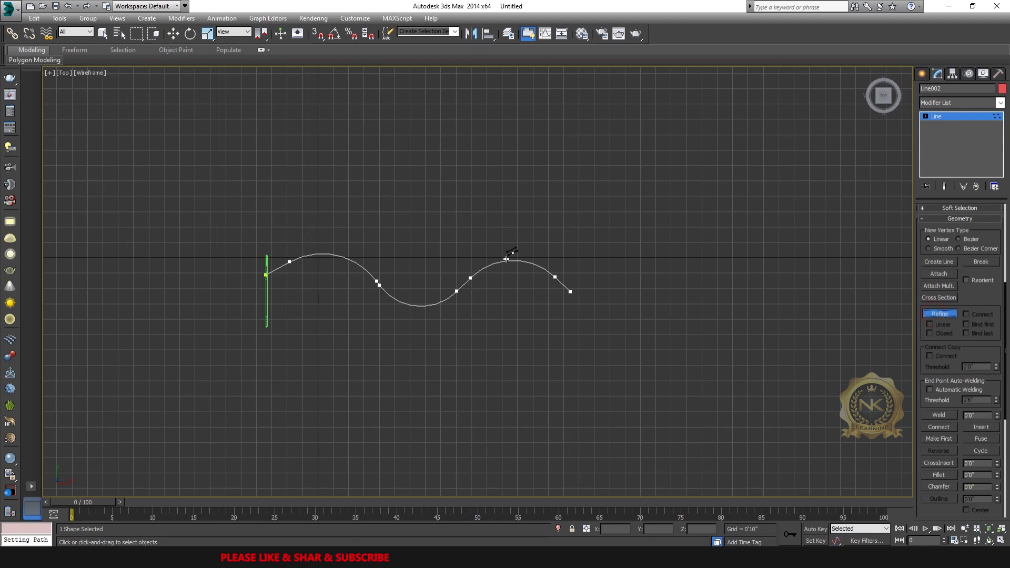
pyautogui.click(515, 260)
pyautogui.click(424, 305)
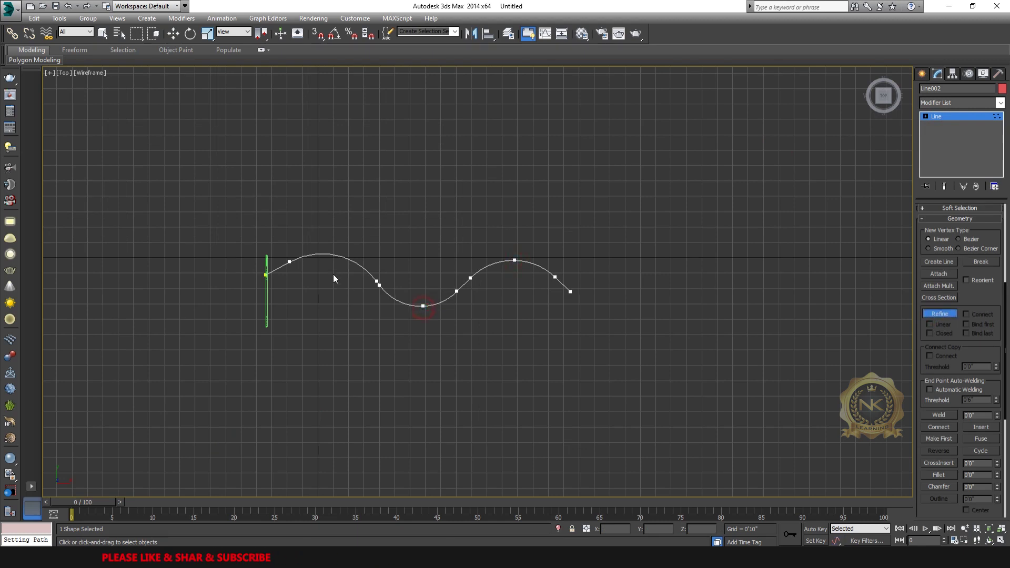
pyautogui.click(333, 255)
pyautogui.click(941, 116)
pyautogui.press('w')
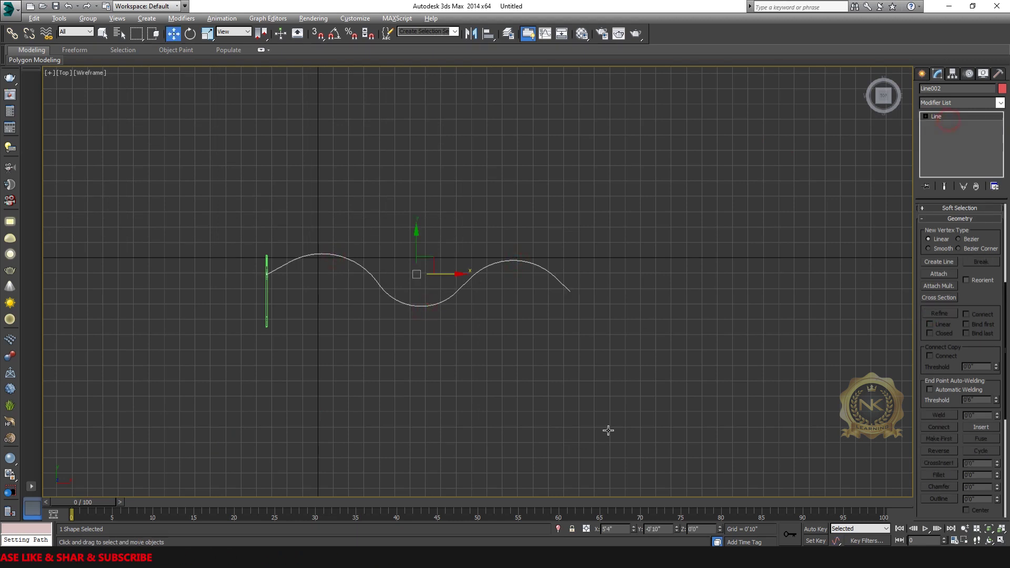
# - Move the seat panel along Y to about -0'10" in the Top view, centring it on the path's start, and return to Perspective
pyautogui.press('p')
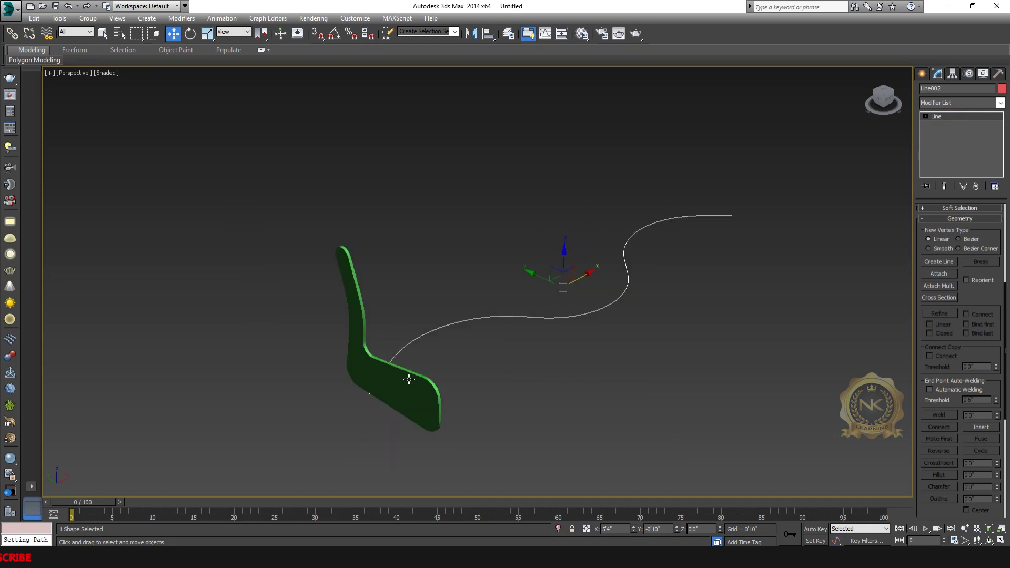
pyautogui.click(723, 317)
pyautogui.moveTo(724, 318); pyautogui.dragTo(631, 338, button='middle')
pyautogui.click(341, 378)
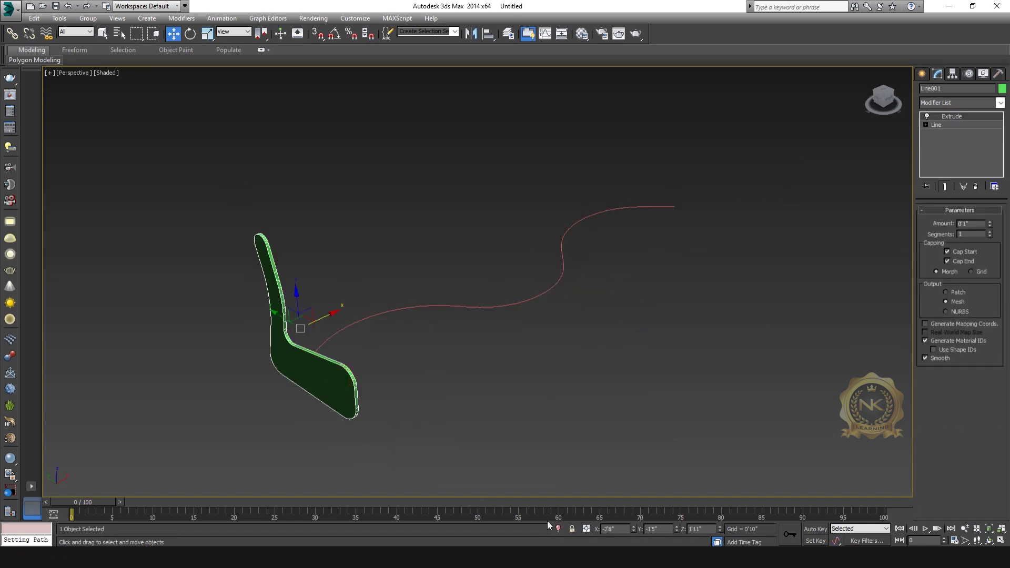
pyautogui.press('t')
pyautogui.moveTo(289, 279); pyautogui.dragTo(534, 304, button='middle')
pyautogui.scroll(3, 534, 304)
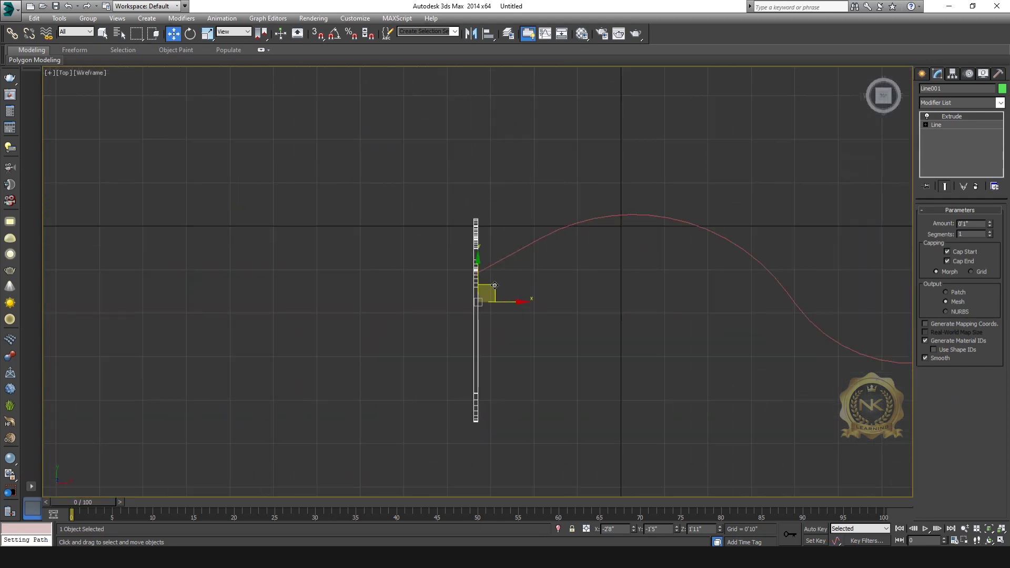
pyautogui.moveTo(480, 278); pyautogui.dragTo(495, 253)
pyautogui.hotkey('alt', 'w')
pyautogui.rightClick(745, 429)
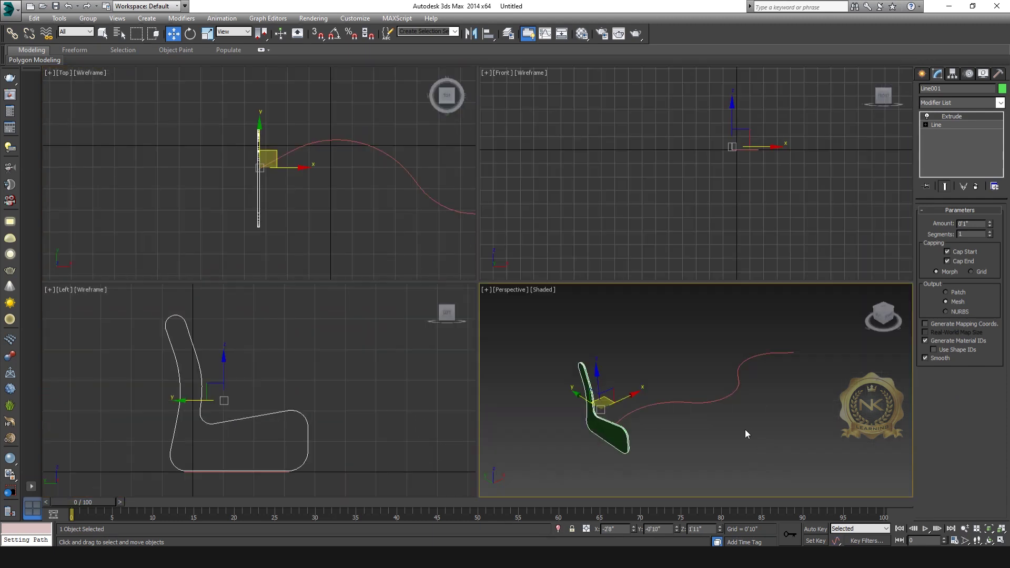
pyautogui.hotkey('alt', 'w')
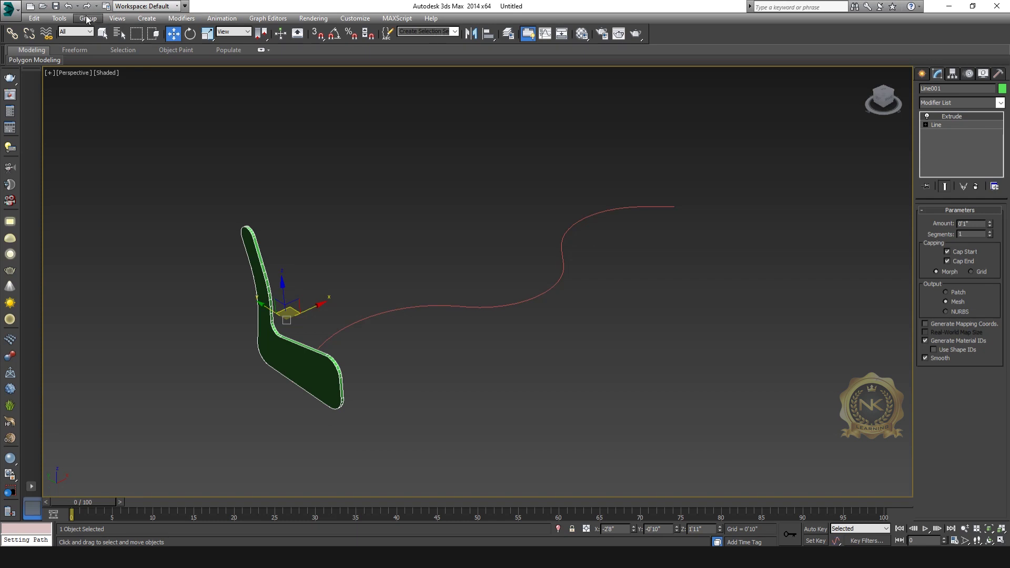
# - Constrain the seat panel to the wavy path with a Path Constraint
pyautogui.click(222, 17)
pyautogui.moveTo(246, 74)
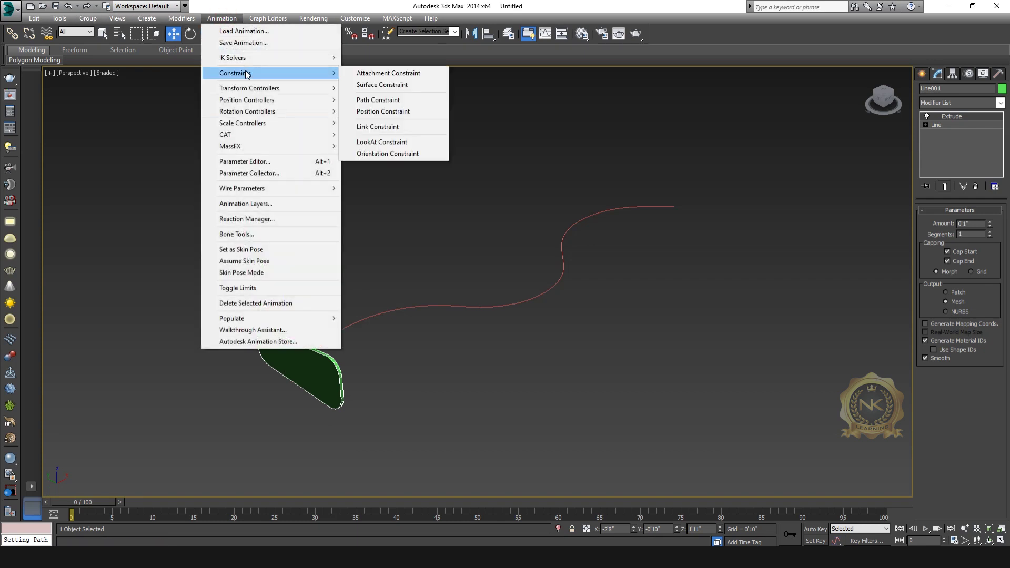
pyautogui.click(387, 100)
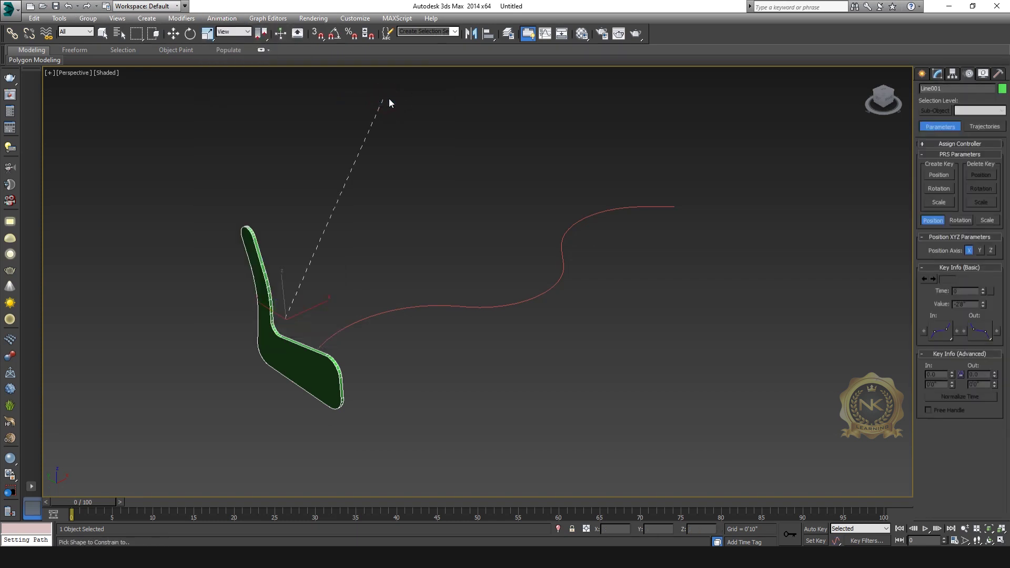
pyautogui.click(413, 308)
pyautogui.press('w')
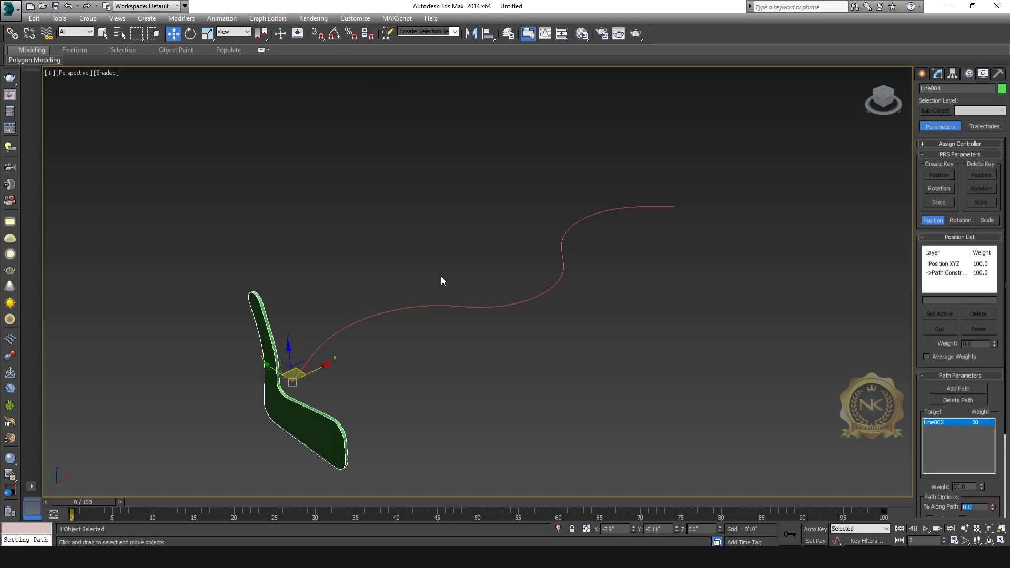
pyautogui.hotkey('alt', 'w')
pyautogui.rightClick(315, 437)
pyautogui.hotkey('alt', 'w')
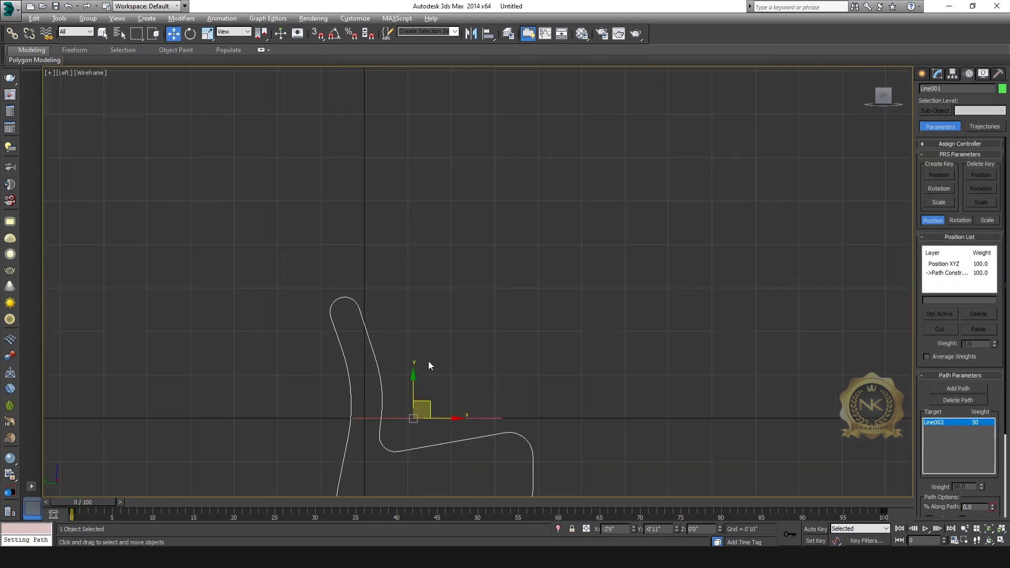
pyautogui.scroll(-5, 463, 363)
pyautogui.hotkey('alt', 'w')
pyautogui.rightClick(613, 408)
pyautogui.hotkey('alt', 'w')
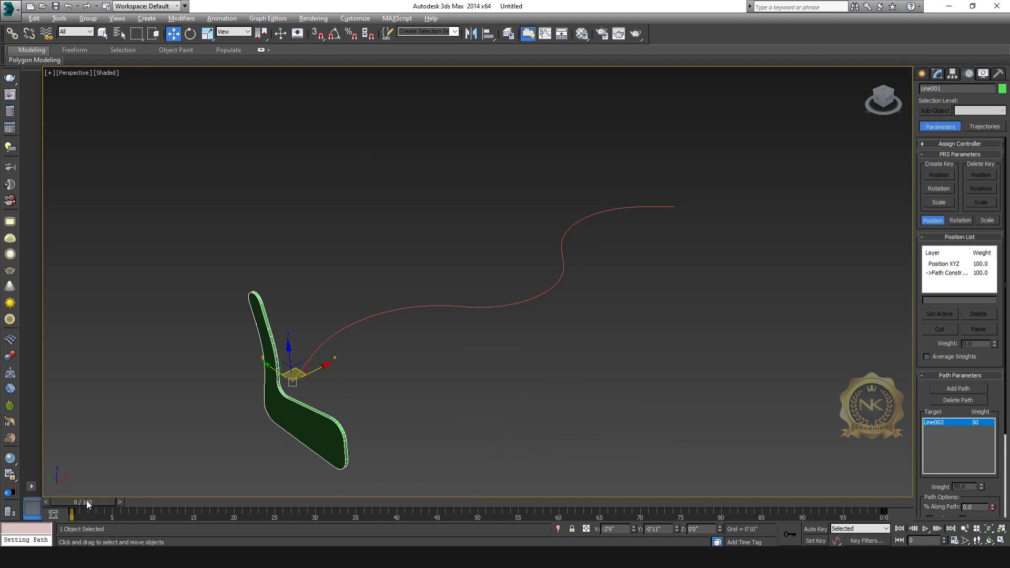
# - Scrub through the first frames of the timeline to check how the seat panel travels along the wavy path
pyautogui.moveTo(97, 500)
pyautogui.mouseDown()
pyautogui.moveTo(909, 419)
pyautogui.moveTo(724, 412)
pyautogui.moveTo(396, 476)
pyautogui.moveTo(118, 462)
pyautogui.moveTo(119, 474)
pyautogui.moveTo(588, 449)
pyautogui.moveTo(898, 420)
pyautogui.moveTo(79, 494)
pyautogui.mouseUp()
pyautogui.press('w')
pyautogui.scroll(-3, 469, 335)
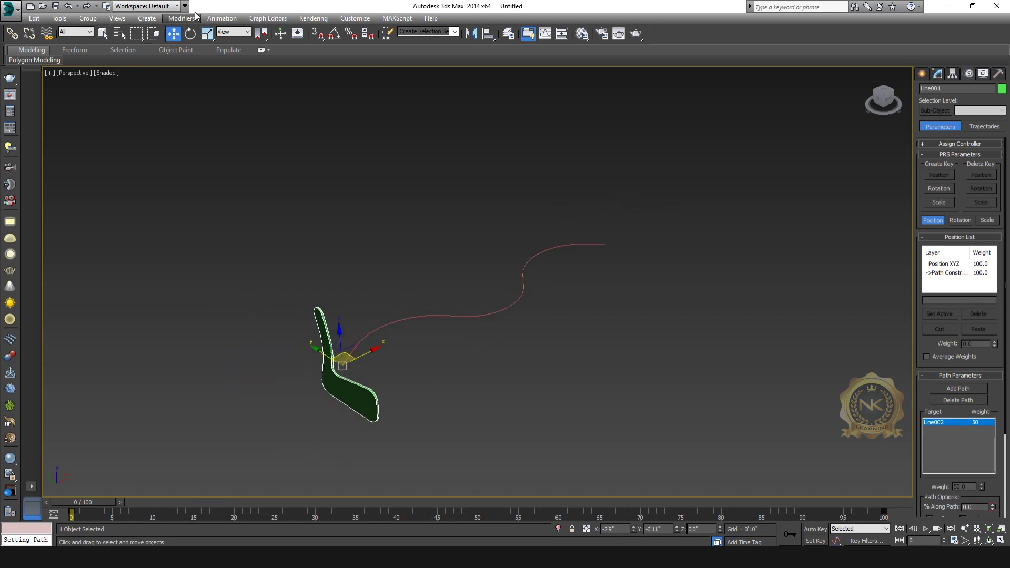
pyautogui.click(225, 19)
pyautogui.moveTo(263, 74)
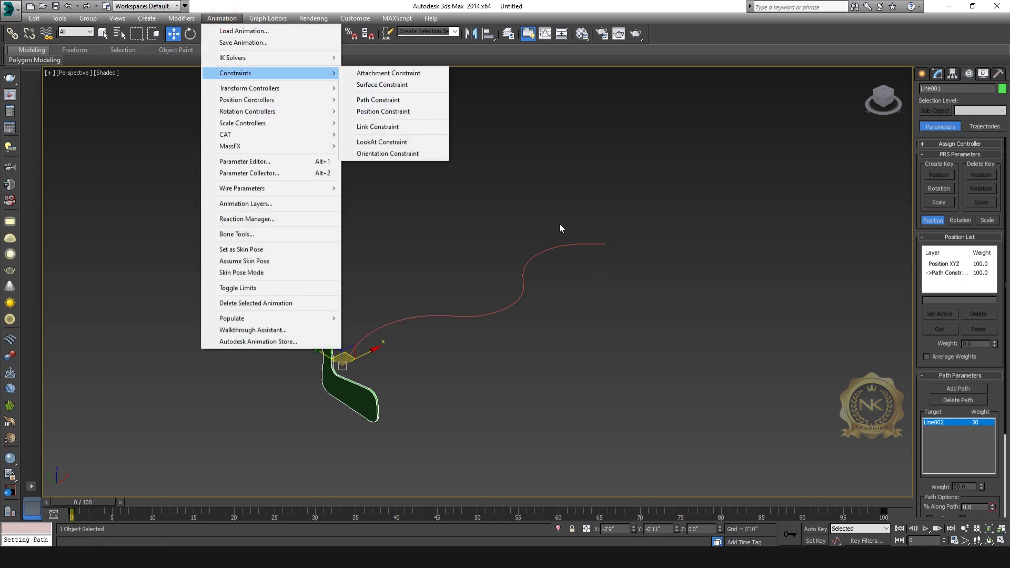
pyautogui.click(586, 185)
pyautogui.moveTo(86, 506); pyautogui.dragTo(92, 462)
pyautogui.press('w')
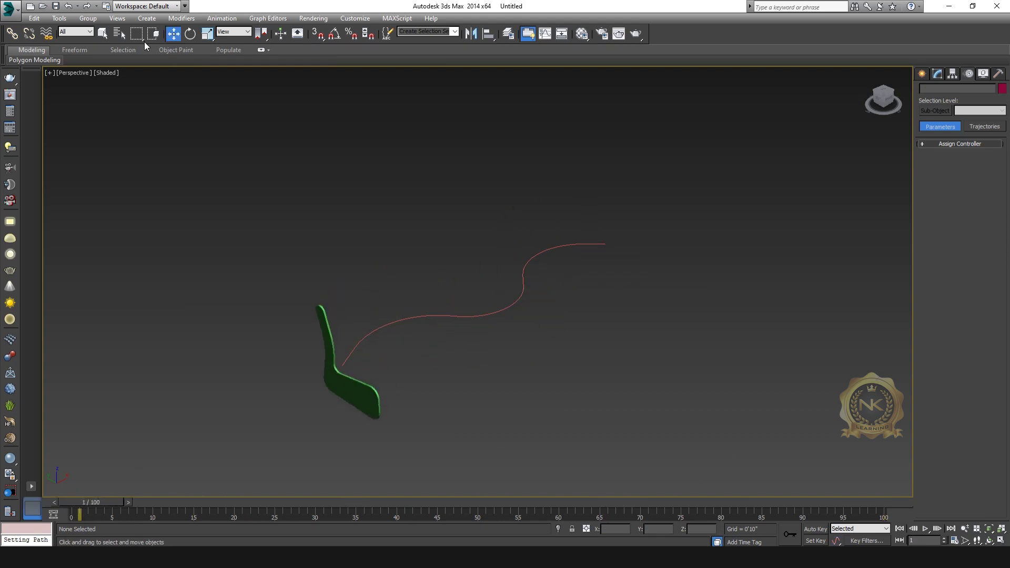
# - Take a Snapshot of the seat panel over the range 0 to 100 with 100 copies, using the Copy clone method
pyautogui.click(346, 379)
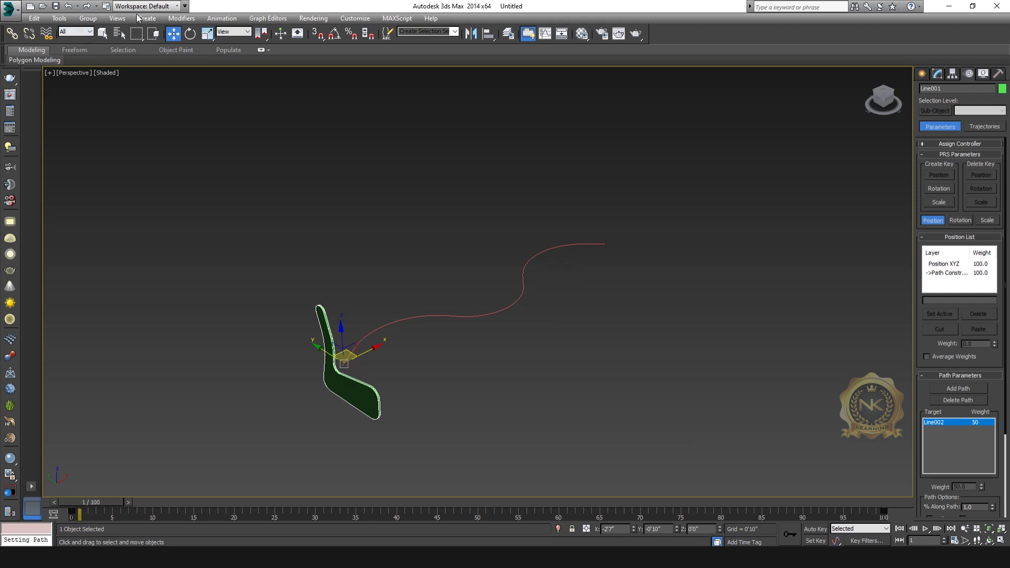
pyautogui.click(59, 18)
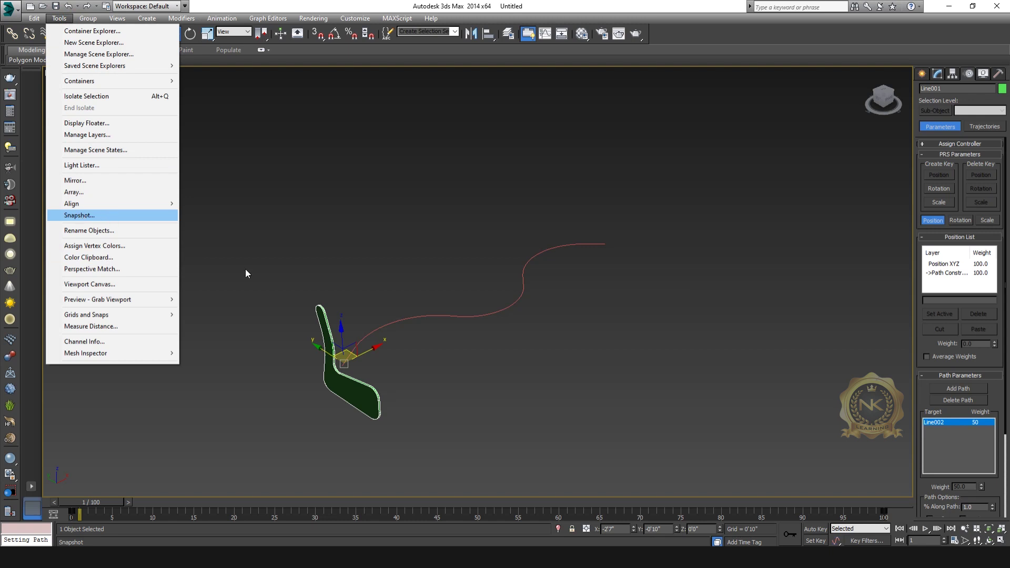
pyautogui.click(81, 215)
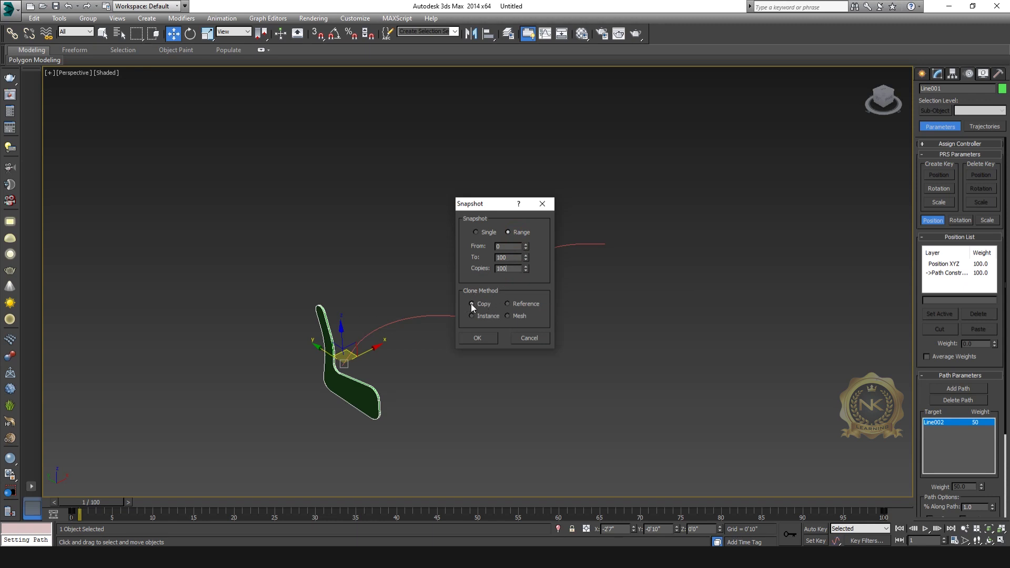
pyautogui.click(487, 338)
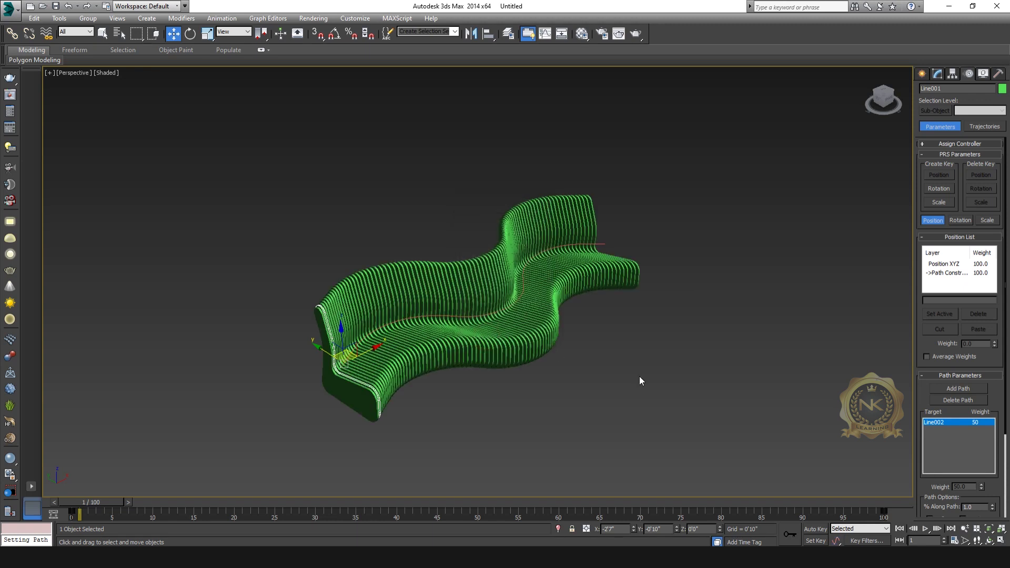
# - Examine the slatted bench from several angles with the timeline set back to frame 0
pyautogui.click(888, 100)
pyautogui.click(890, 91)
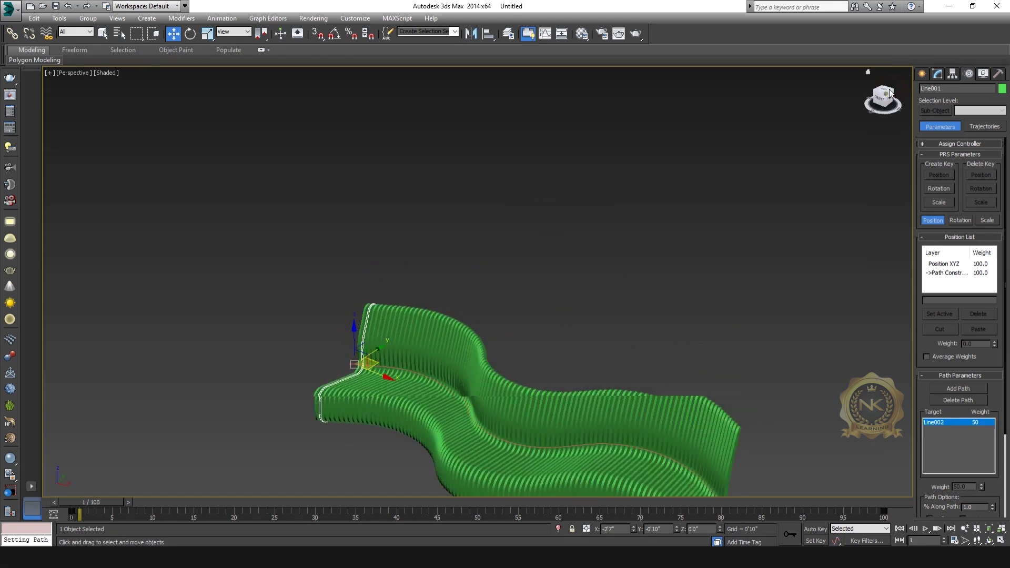
pyautogui.moveTo(667, 342); pyautogui.dragTo(618, 220, button='middle')
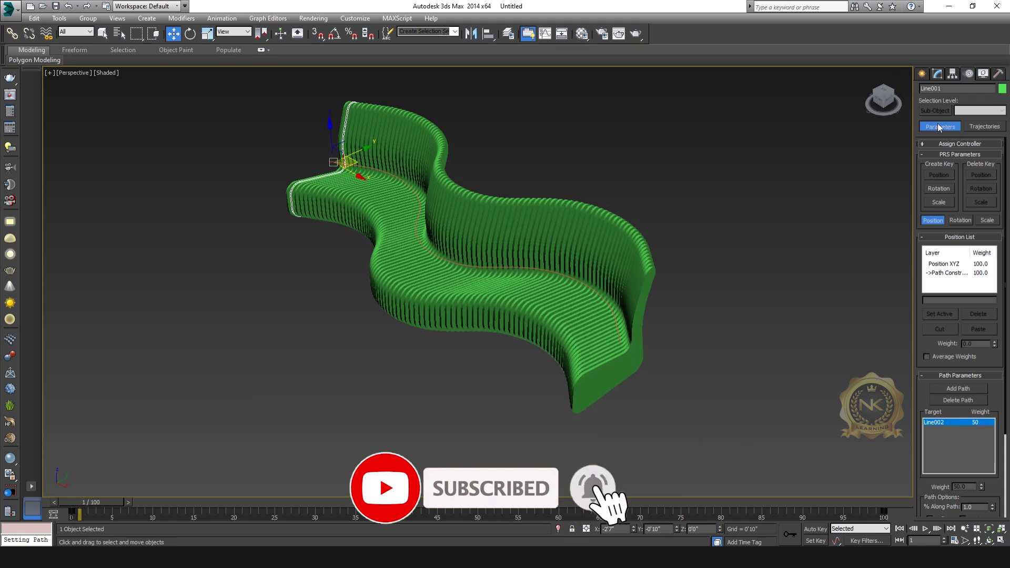
pyautogui.click(877, 93)
pyautogui.keyDown('alt'); pyautogui.moveTo(500, 239); pyautogui.dragTo(400, 373, button='middle'); pyautogui.keyUp('alt')
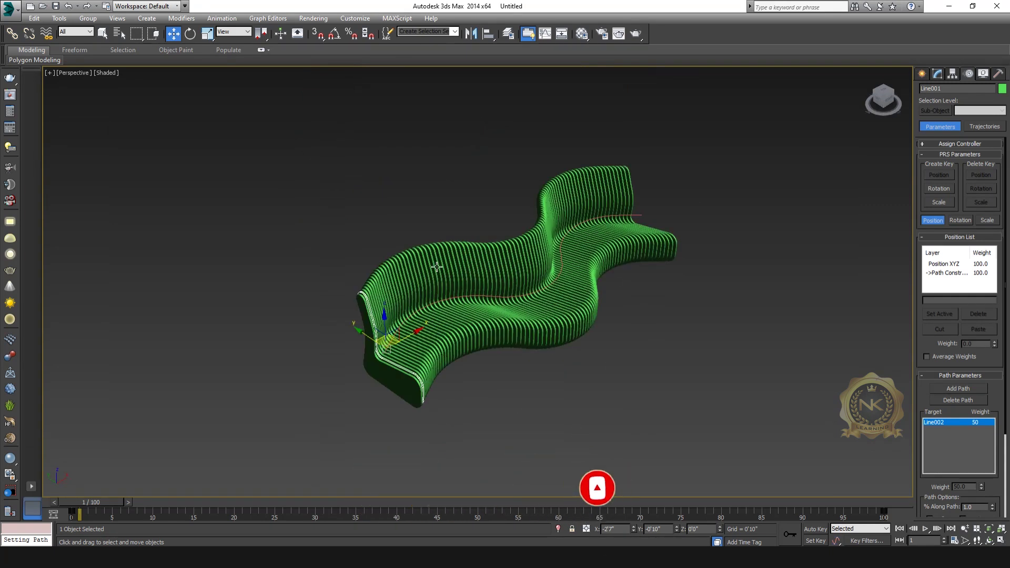
pyautogui.moveTo(92, 508); pyautogui.dragTo(36, 456)
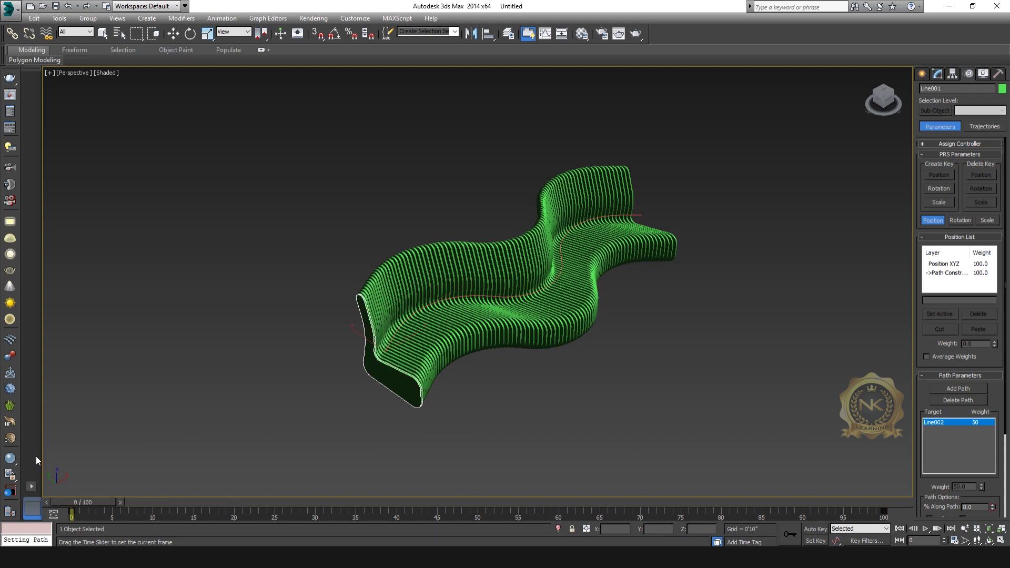
pyautogui.press('w')
pyautogui.click(655, 361)
pyautogui.moveTo(655, 361); pyautogui.dragTo(710, 378, button='middle')
pyautogui.scroll(4, 577, 375)
pyautogui.scroll(-2, 519, 327)
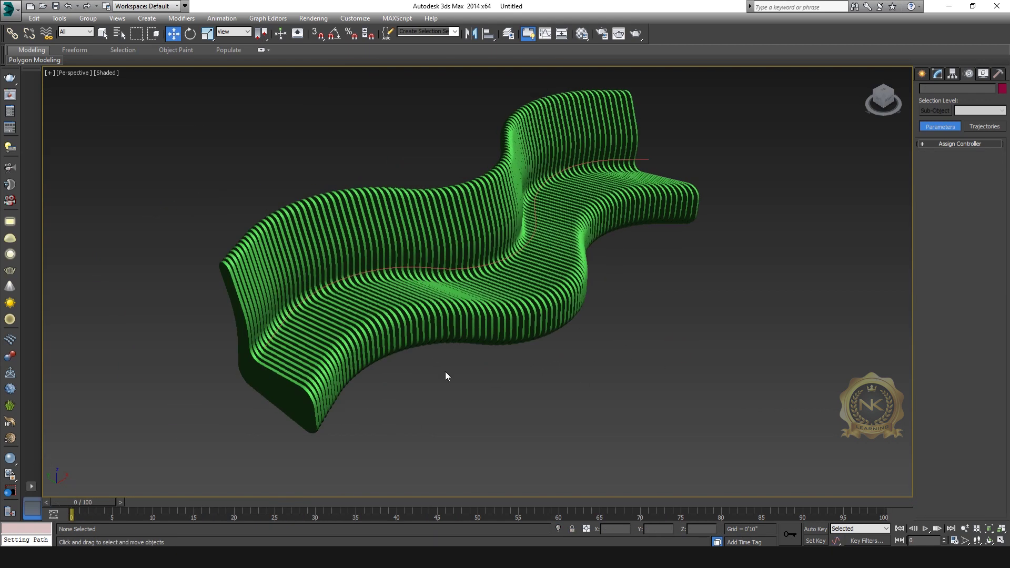
pyautogui.click(886, 101)
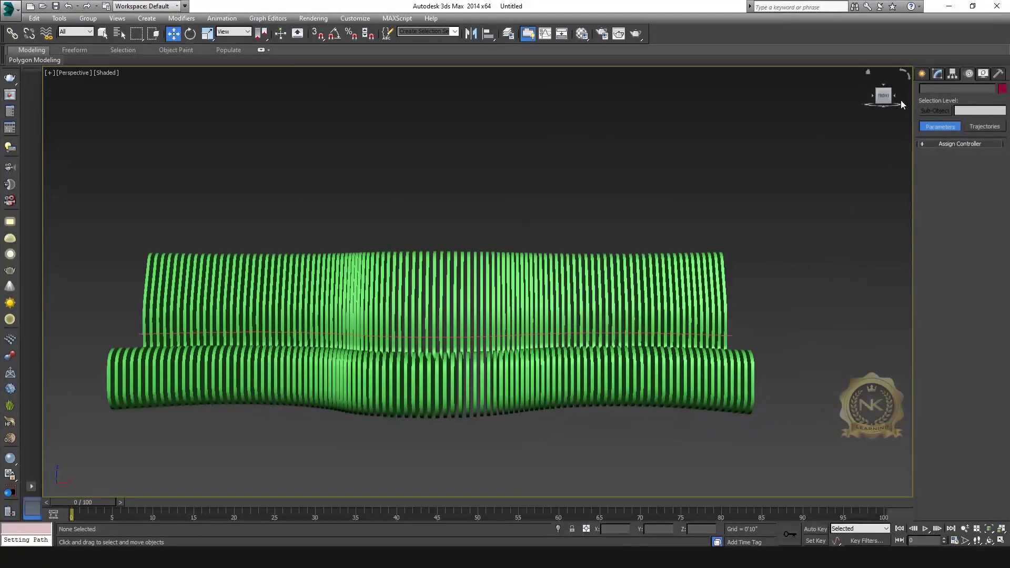
pyautogui.click(891, 99)
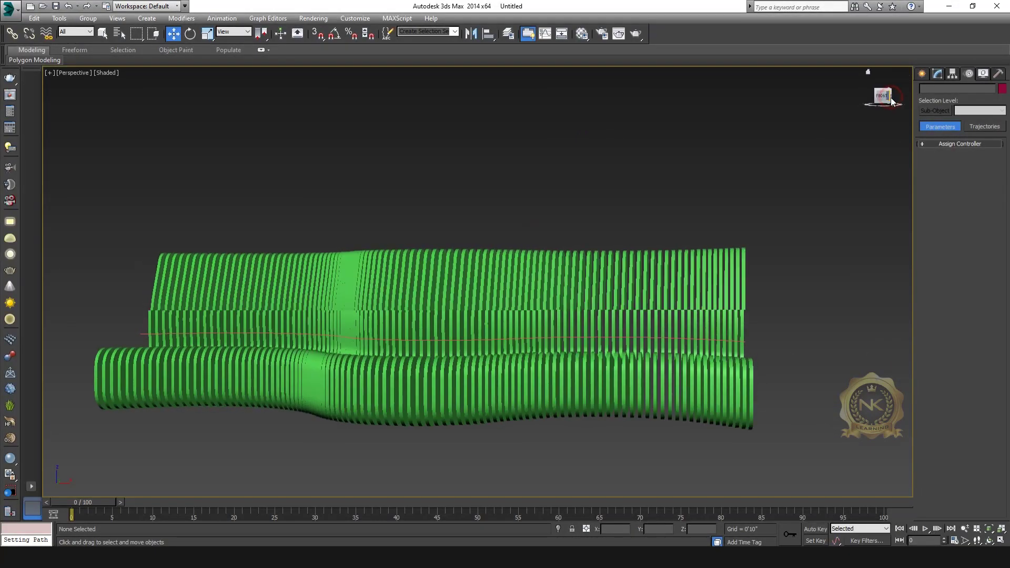
pyautogui.scroll(-3, 633, 288)
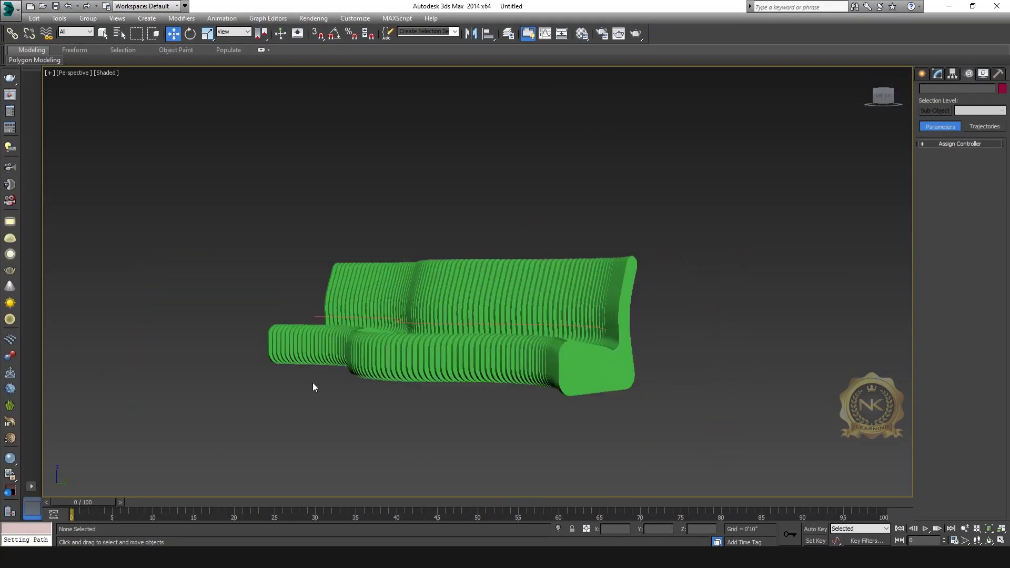
pyautogui.click(875, 93)
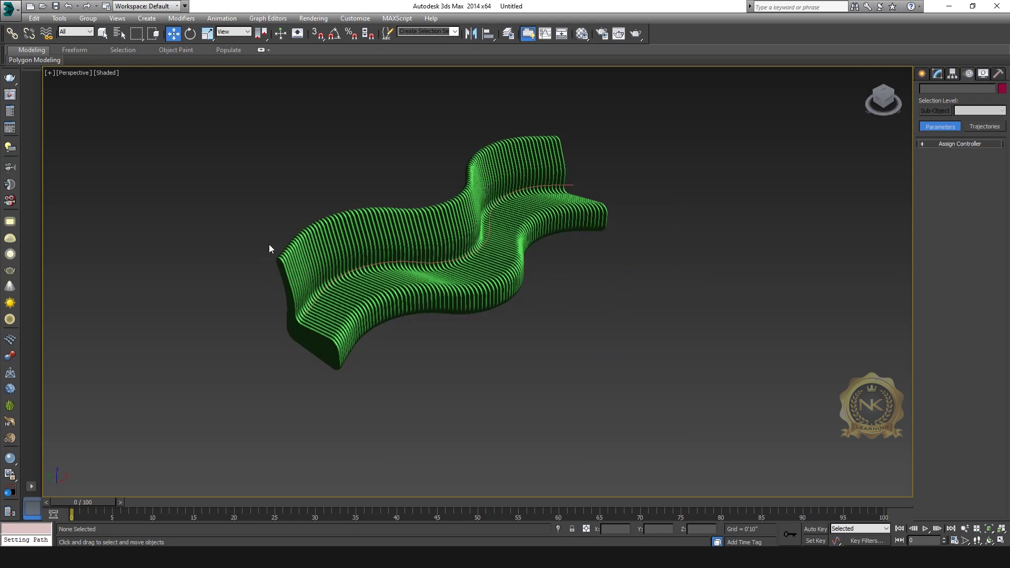
# - Examine the Extrude parameters of a slat at the bench's near end and the slat layout in the Top view
pyautogui.click(280, 256)
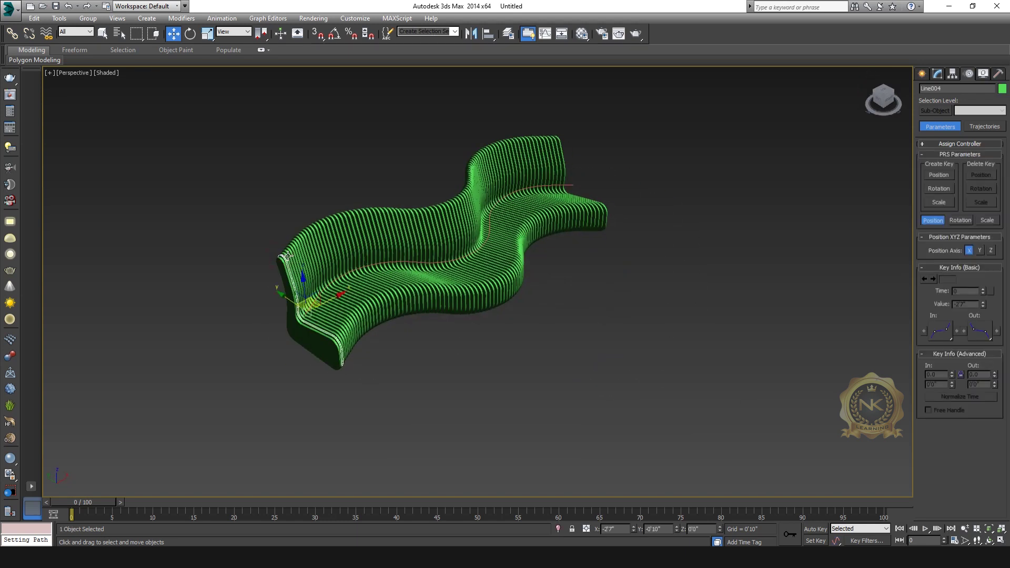
pyautogui.click(937, 74)
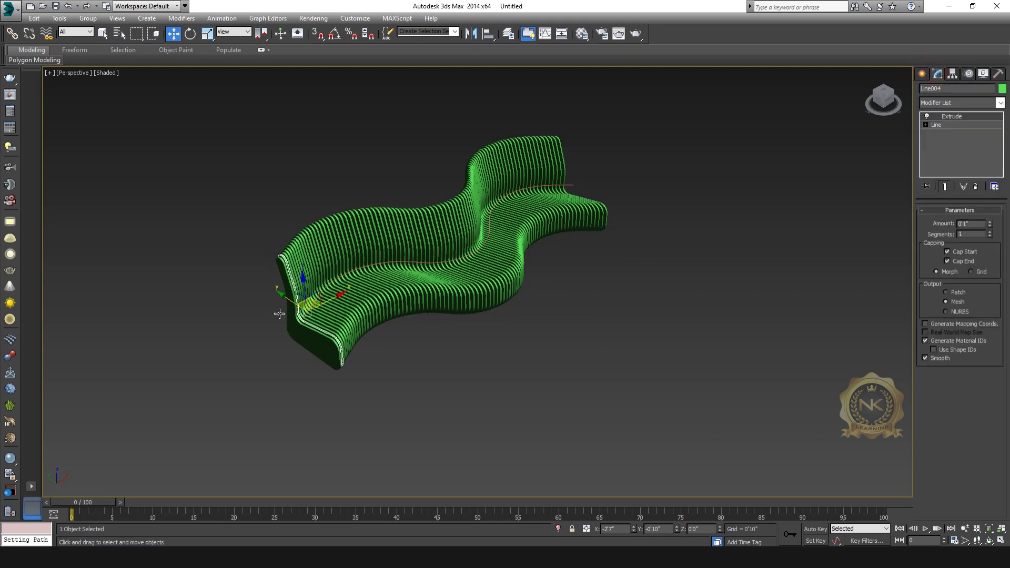
pyautogui.hotkey('alt', 'w')
pyautogui.rightClick(290, 168)
pyautogui.hotkey('alt', 'w')
pyautogui.scroll(-6, 658, 237)
pyautogui.moveTo(658, 323); pyautogui.dragTo(626, 241, button='middle')
pyautogui.scroll(4, 502, 342)
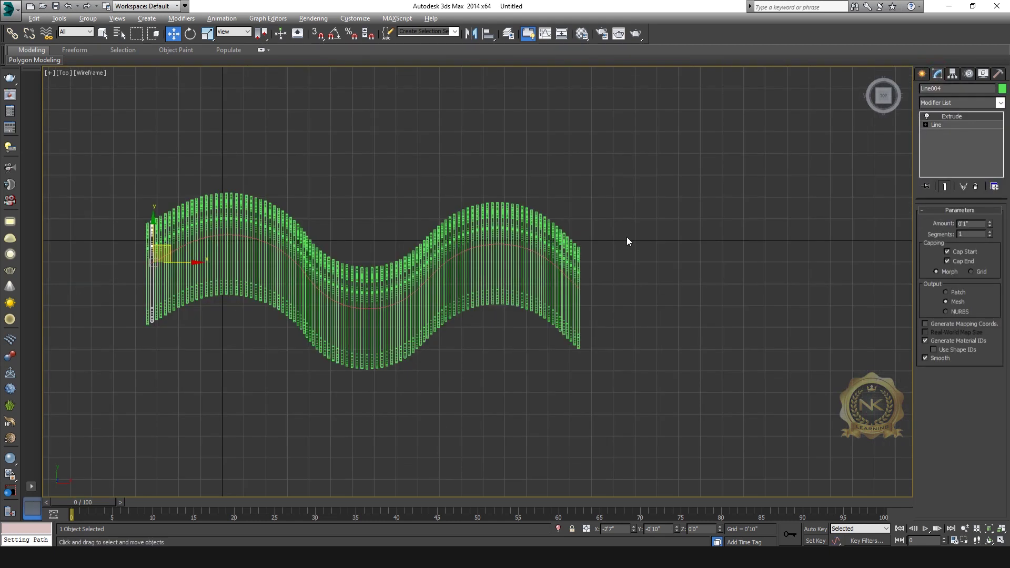
pyautogui.hotkey('alt', 'w')
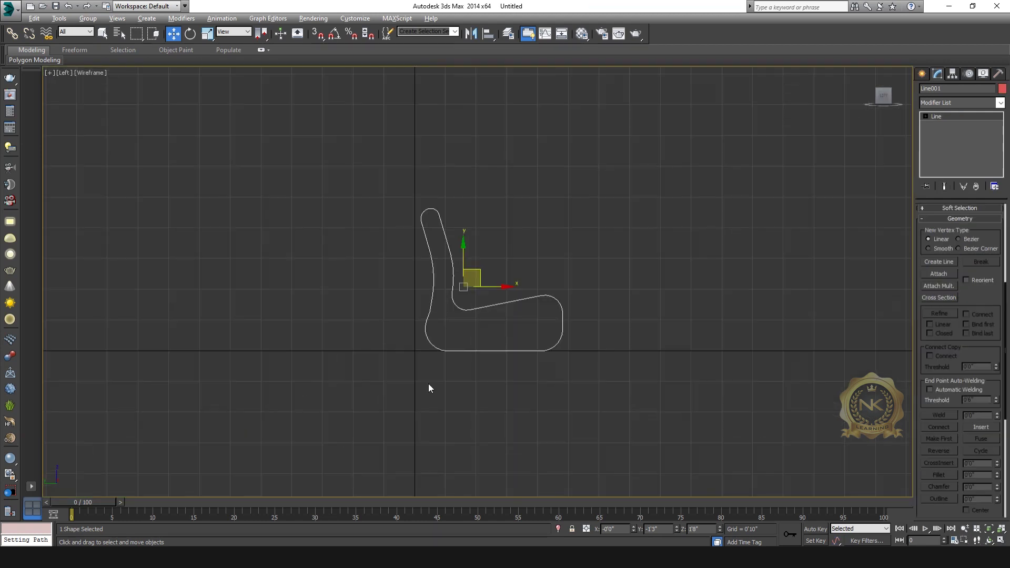
# - Move the unextruded seat profile in the Top view to about X -4'4", Y 0'7"
pyautogui.scroll(3, 537, 311)
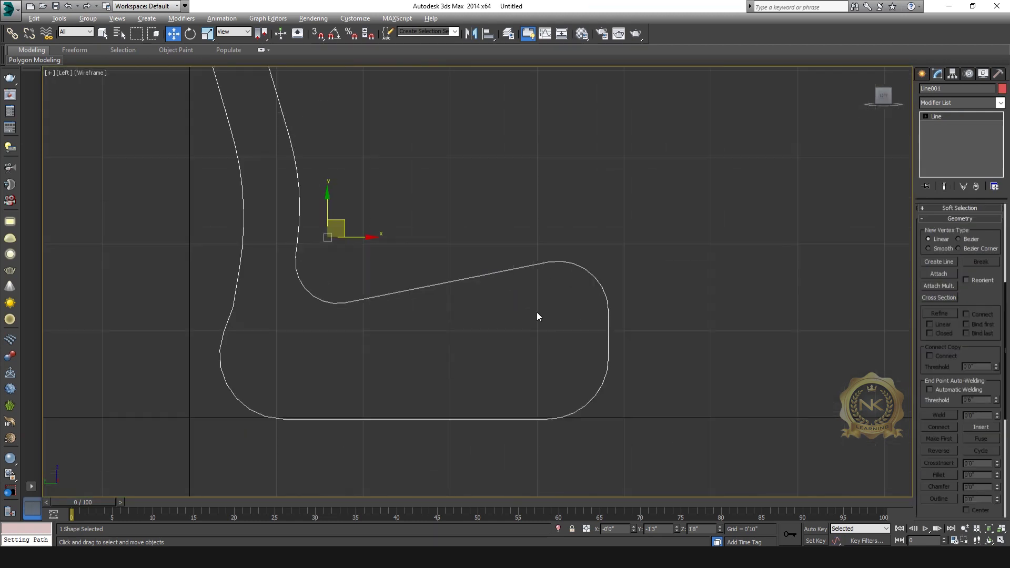
pyautogui.scroll(-2, 522, 298)
pyautogui.moveTo(522, 298); pyautogui.dragTo(525, 303, button='middle')
pyautogui.hotkey('alt', 'w')
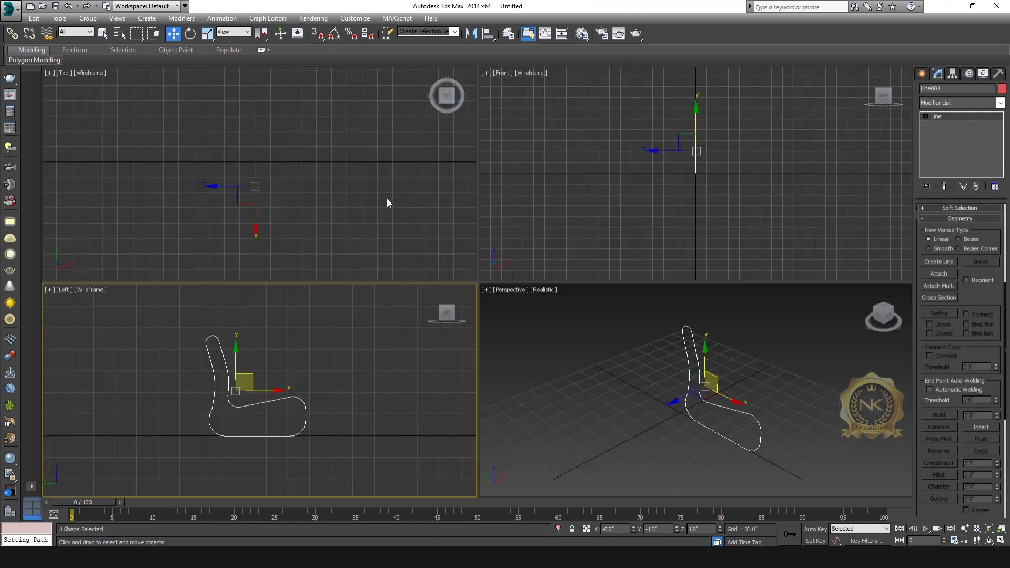
pyautogui.hotkey('alt', 'w')
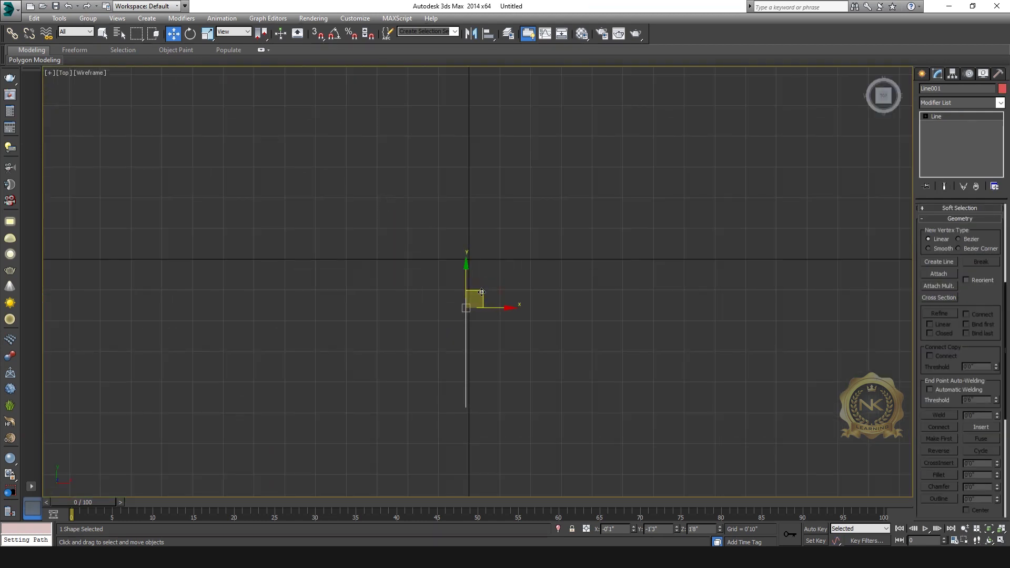
pyautogui.moveTo(479, 298); pyautogui.dragTo(319, 195)
pyautogui.scroll(-2, 423, 260)
pyautogui.moveTo(423, 258); pyautogui.dragTo(431, 280, button='middle')
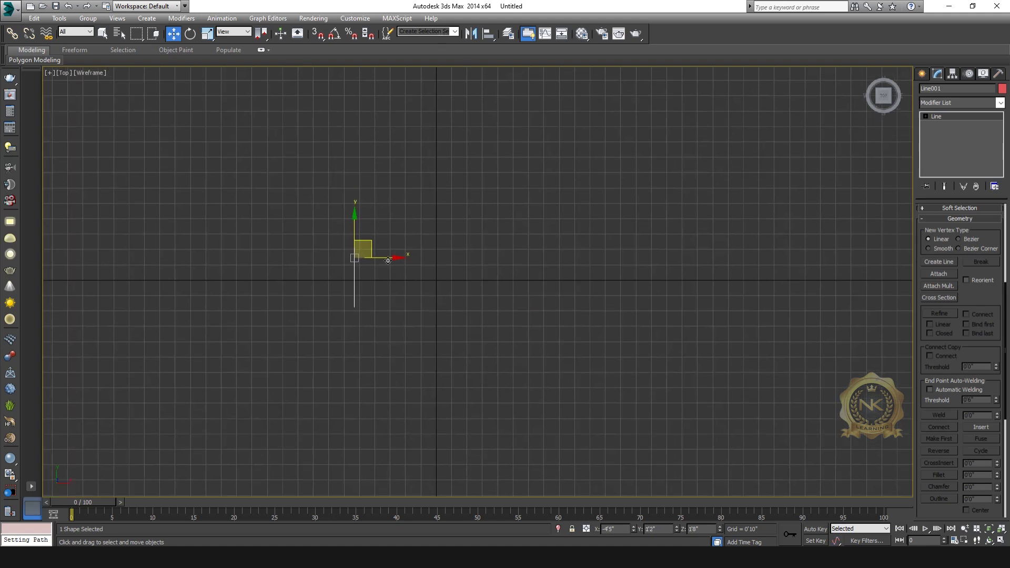
pyautogui.hotkey('alt', 'w')
pyautogui.rightClick(588, 388)
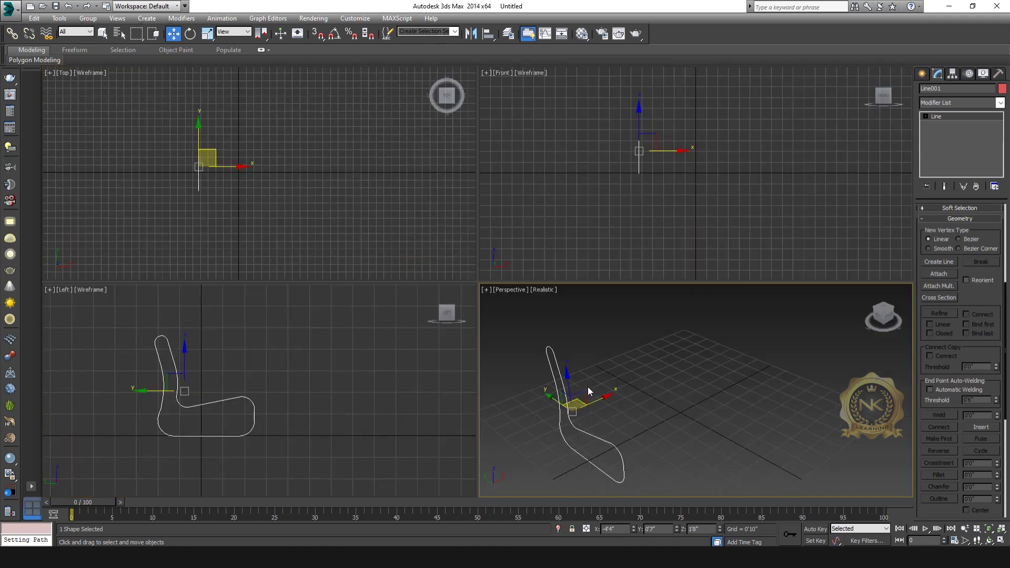
pyautogui.hotkey('alt', 'w')
pyautogui.hotkey('alt', 'w')
pyautogui.rightClick(369, 224)
pyautogui.hotkey('alt', 'w')
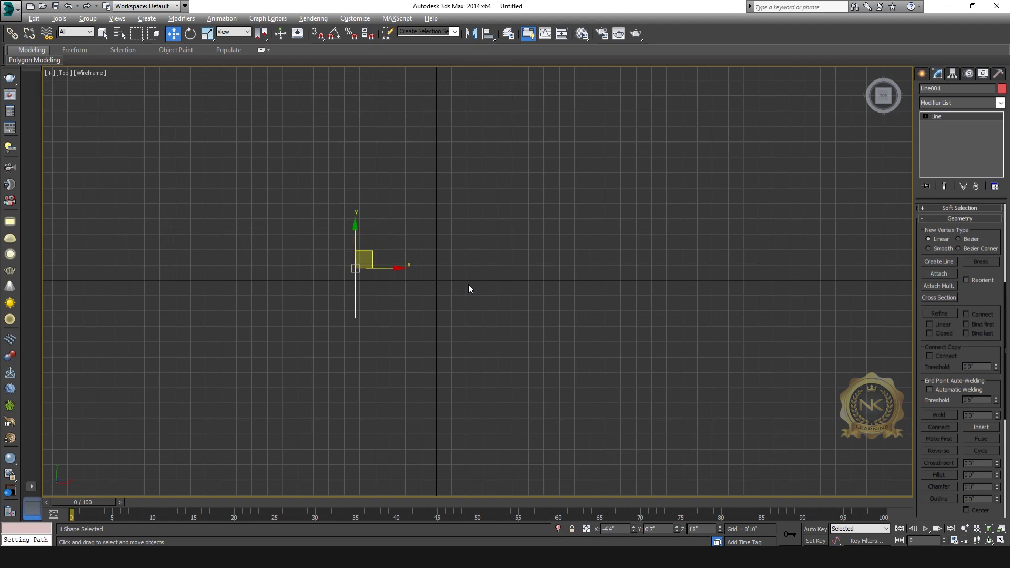
# - Animate the seat profile with Auto Key by moving it along X to about 7'7" at frame 100, and return to frame 0
pyautogui.click(815, 529)
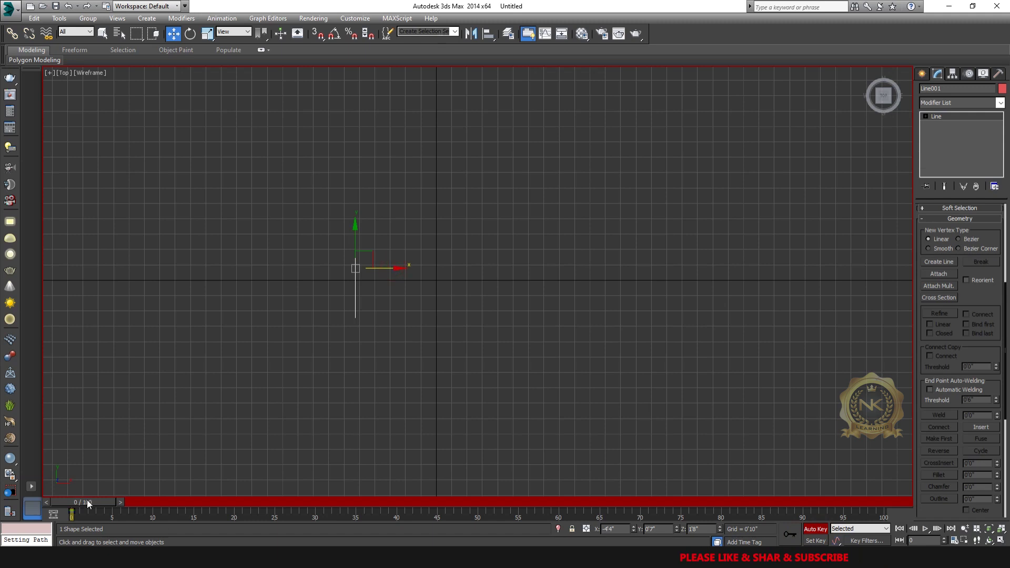
pyautogui.moveTo(88, 503); pyautogui.dragTo(1004, 489)
pyautogui.press('w')
pyautogui.moveTo(392, 268); pyautogui.dragTo(613, 268)
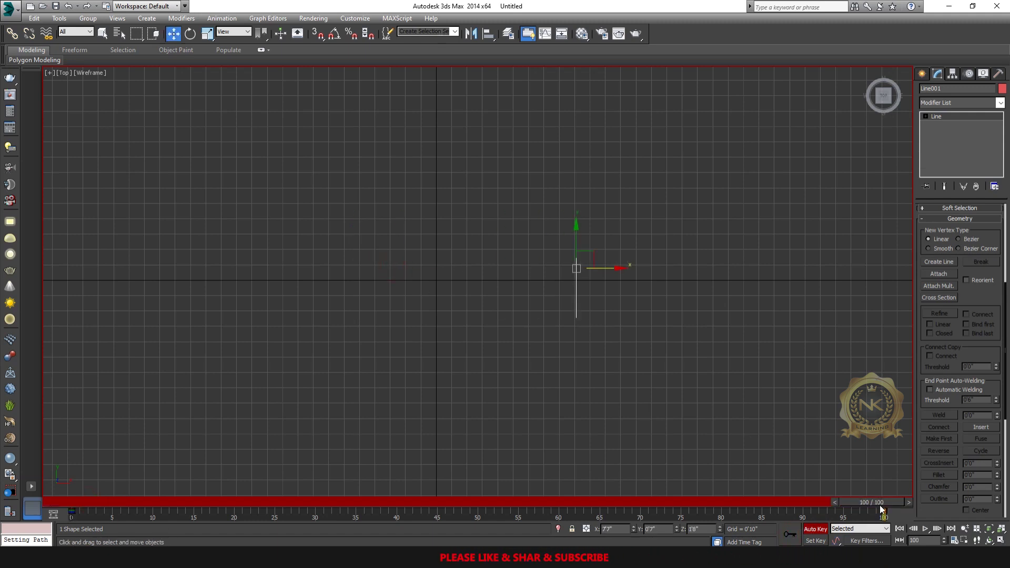
pyautogui.moveTo(871, 502); pyautogui.dragTo(596, 502)
pyautogui.press('Home')
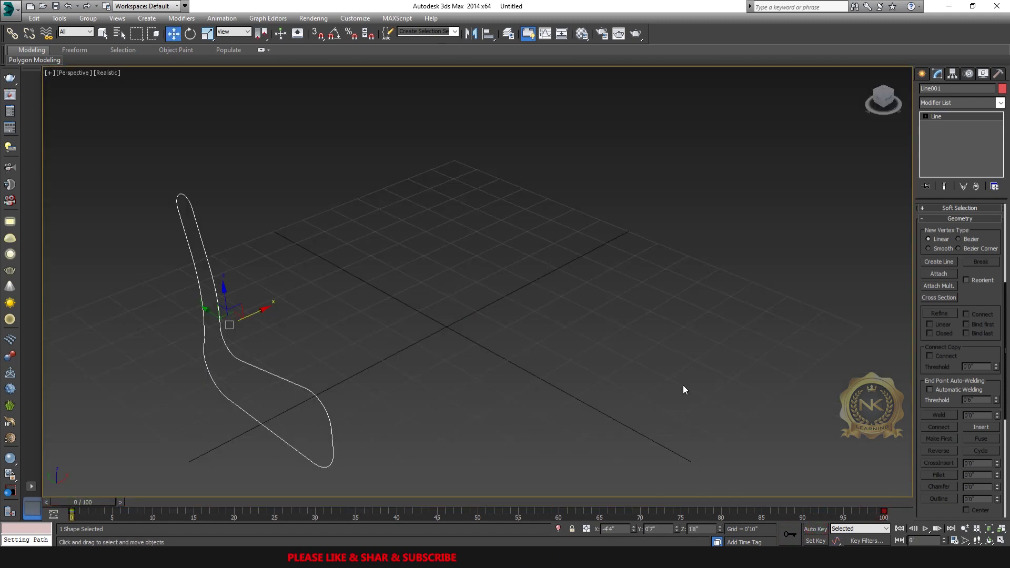
# - Scrub the timeline to frame 100 to preview the seat profile's animated travel in Perspective
pyautogui.moveTo(63, 502); pyautogui.dragTo(793, 448)
pyautogui.scroll(-2, 793, 444)
pyautogui.moveTo(842, 502); pyautogui.dragTo(904, 455)
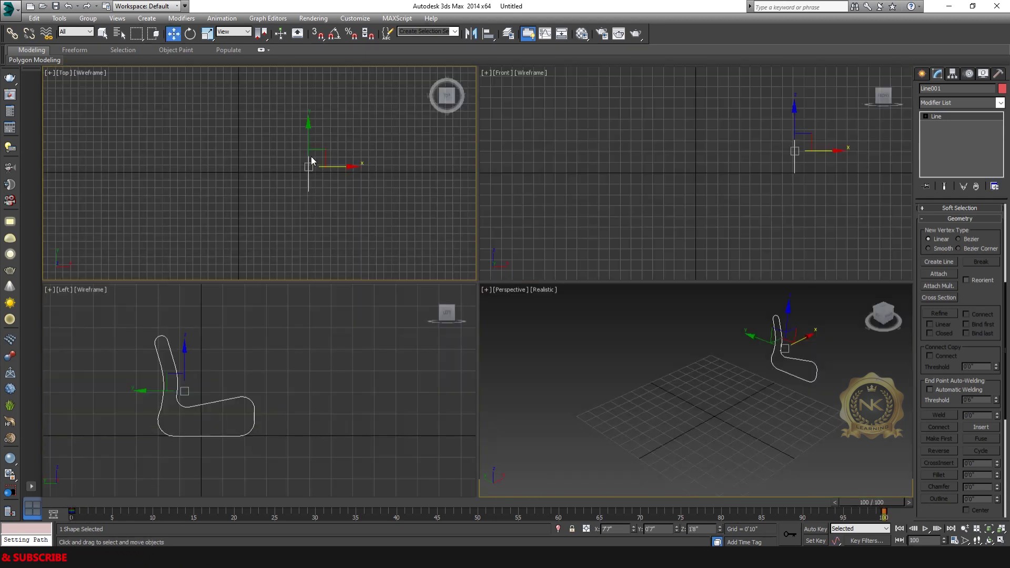
# - Copy the seat profile along X to about -15'7" in the Top view and select the copy's animation keys
pyautogui.hotkey('alt', 'w')
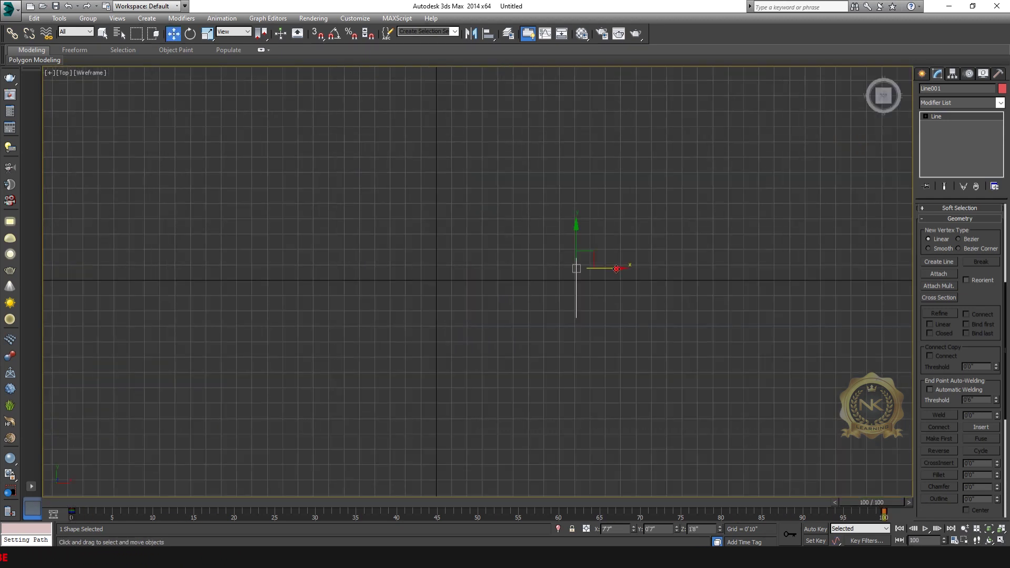
pyautogui.keyDown('shift'); pyautogui.click(188, 288); pyautogui.keyUp('shift')
pyautogui.click(511, 323)
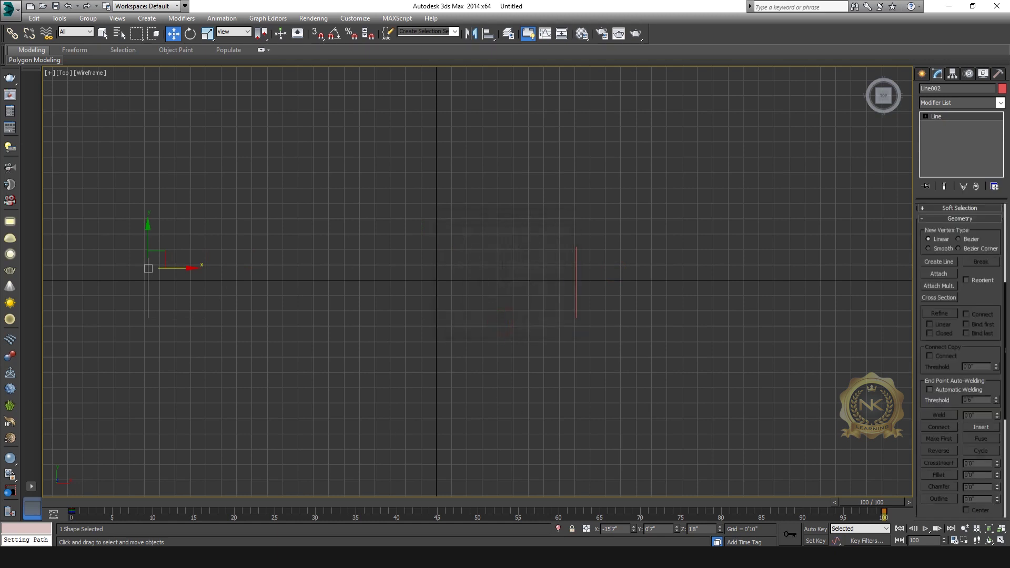
pyautogui.moveTo(894, 513); pyautogui.dragTo(32, 504)
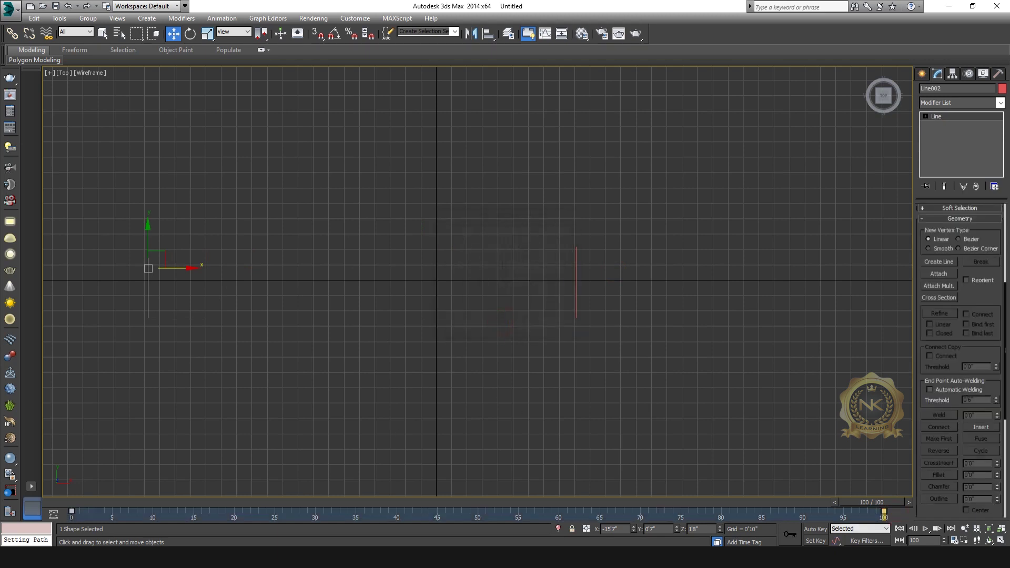
# - Select the original seat profile, go to frame 50, and bring it up in the maximized Left view
pyautogui.click(566, 361)
pyautogui.click(576, 260)
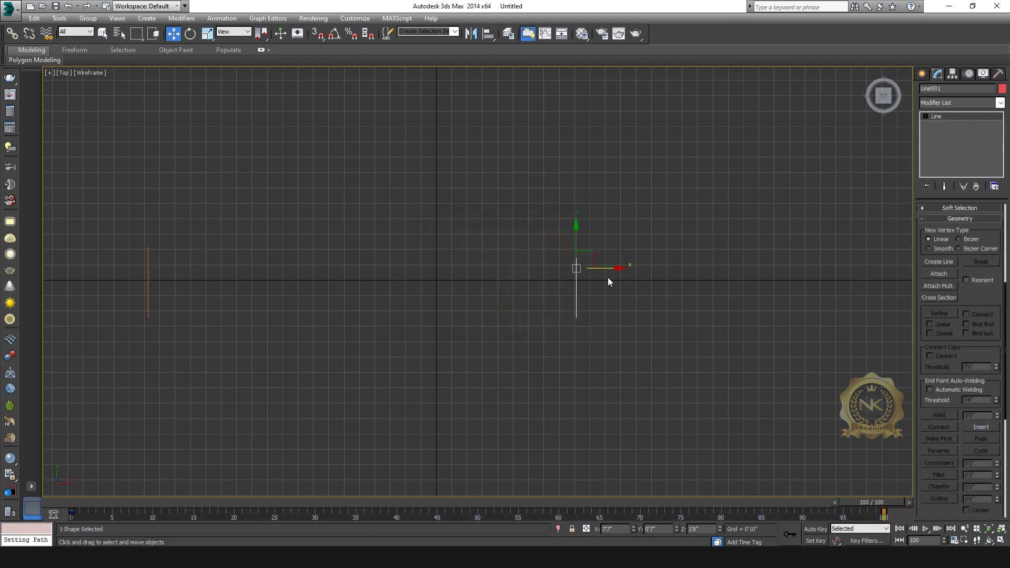
pyautogui.press('/')
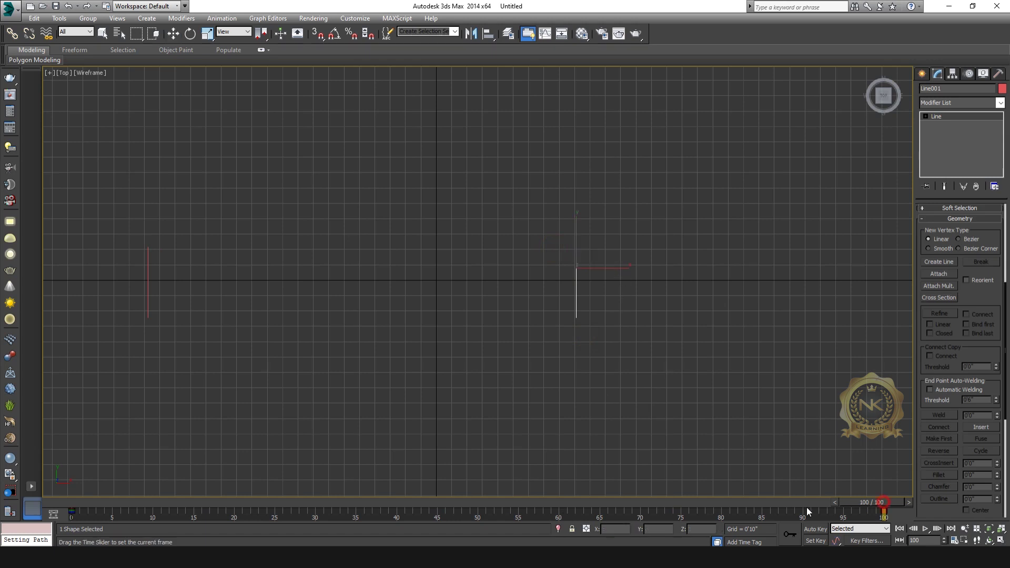
pyautogui.moveTo(344, 504); pyautogui.dragTo(488, 503)
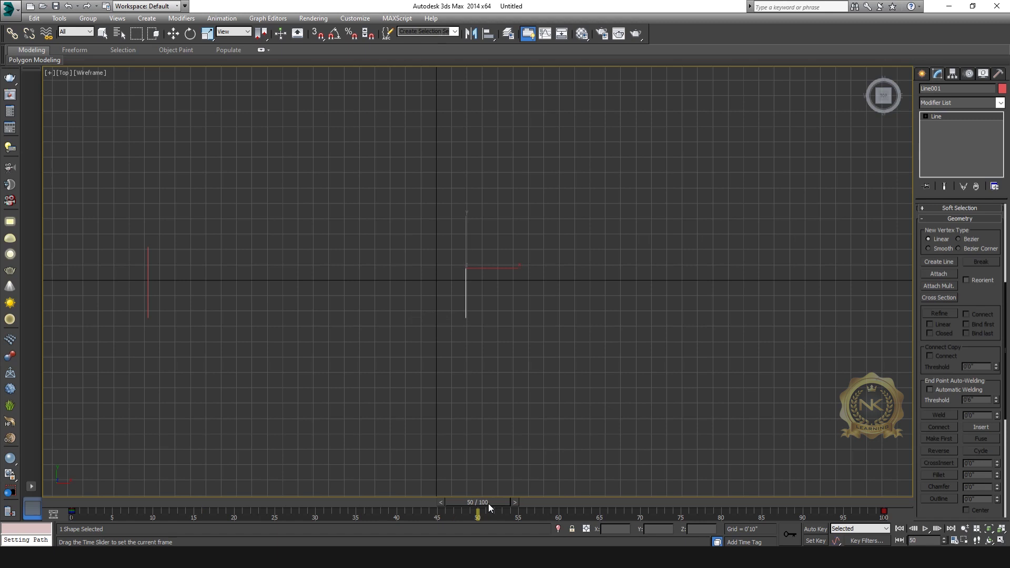
pyautogui.press('w')
pyautogui.hotkey('alt', 'w')
pyautogui.rightClick(305, 398)
pyautogui.hotkey('alt', 'w')
pyautogui.click(947, 117)
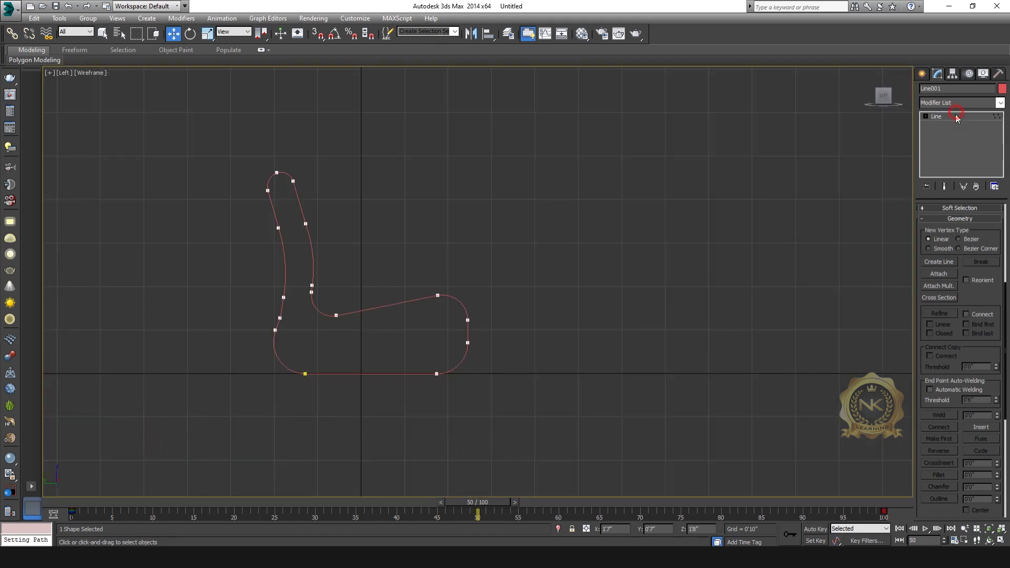
pyautogui.click(958, 116)
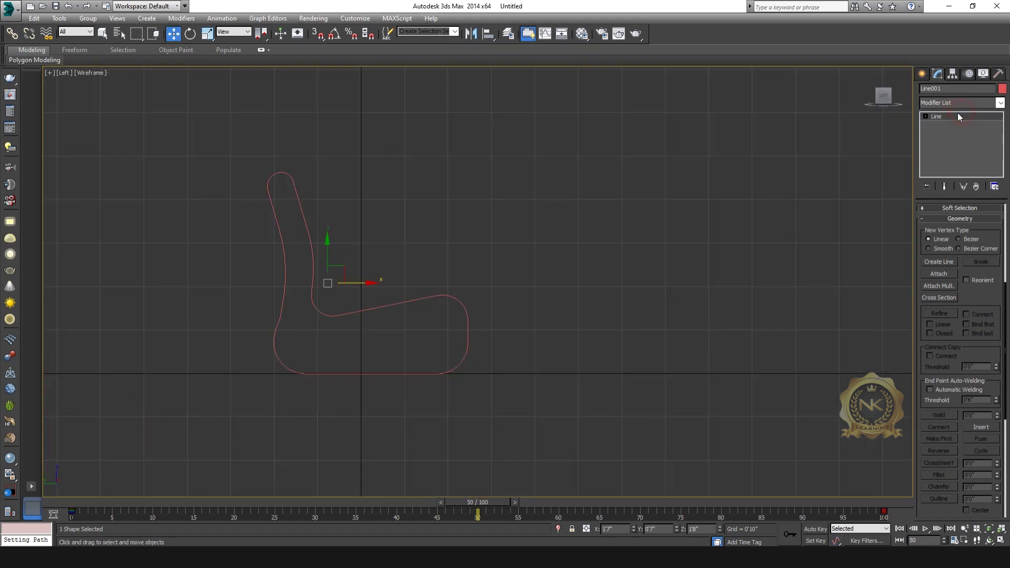
# - With Auto Key on at frame 50, move the backrest's top vertices up and slightly back along its slope
pyautogui.click(815, 529)
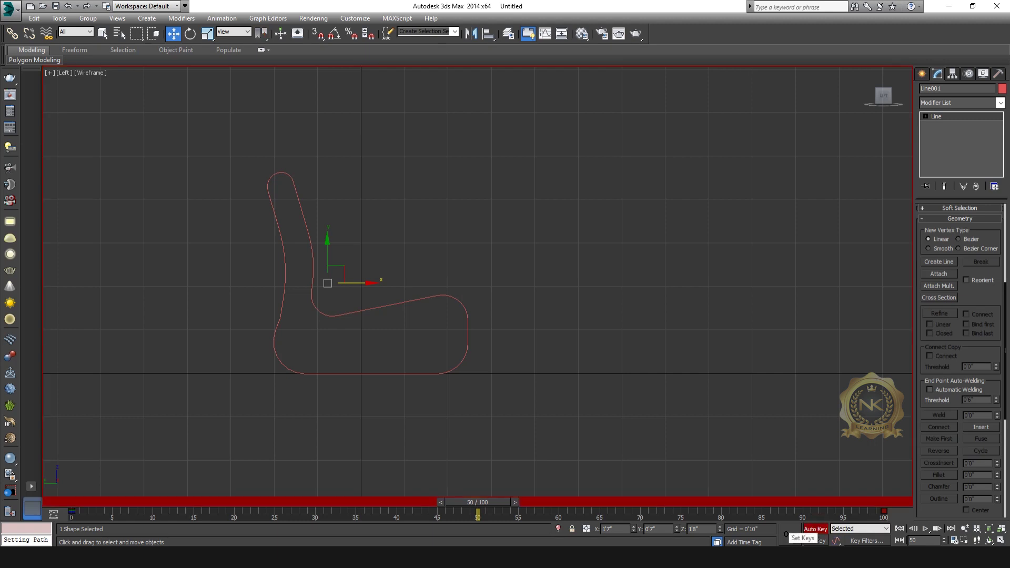
pyautogui.click(956, 116)
pyautogui.moveTo(353, 200); pyautogui.dragTo(354, 200)
pyautogui.moveTo(437, 198); pyautogui.dragTo(551, 287, button='middle')
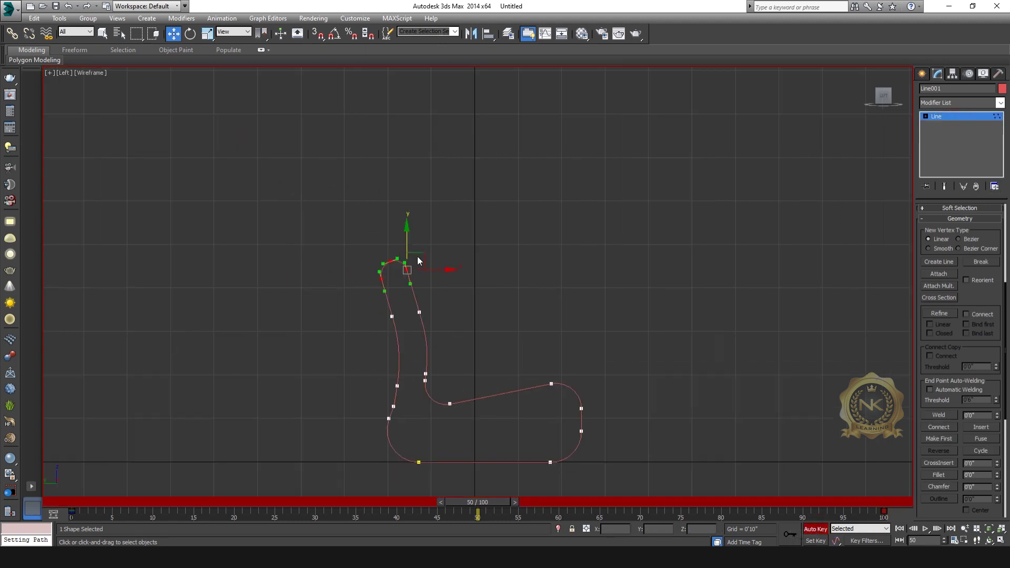
pyautogui.moveTo(421, 254); pyautogui.dragTo(402, 189)
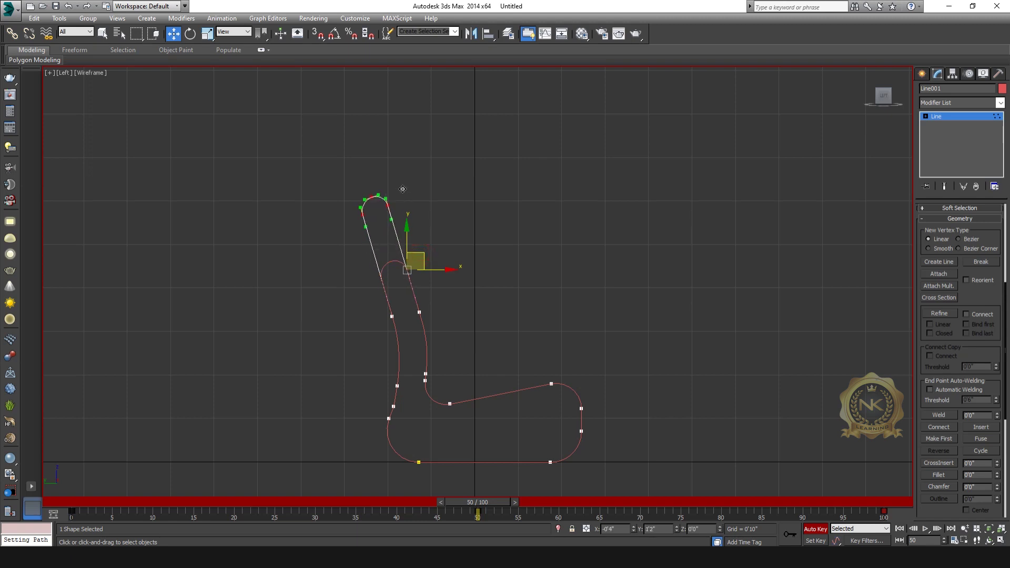
pyautogui.moveTo(403, 189); pyautogui.dragTo(399, 179)
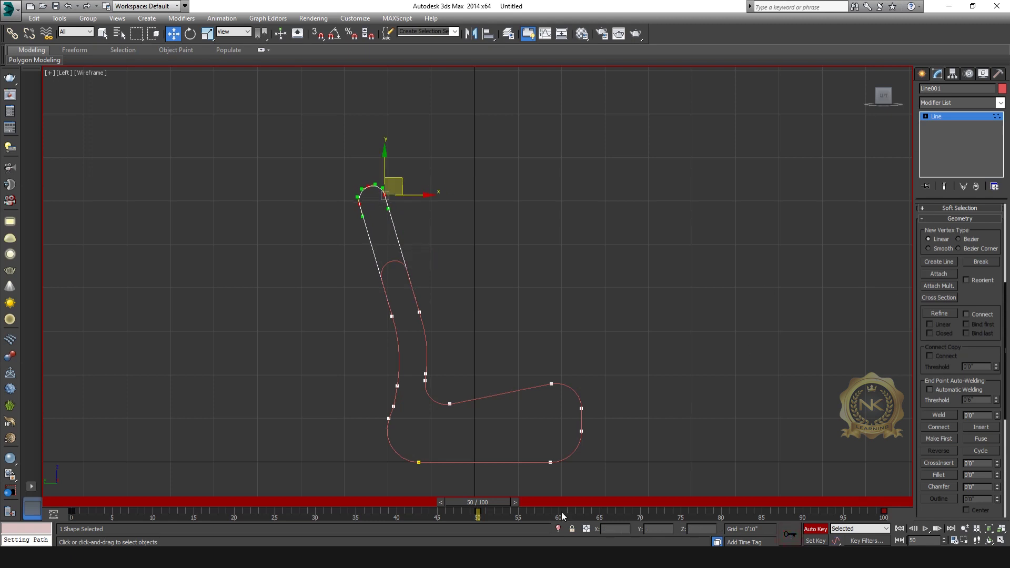
# - At frame 100, move the backrest's top vertices back down to their original height and turn off Auto Key
pyautogui.moveTo(489, 505); pyautogui.dragTo(884, 504)
pyautogui.press('w')
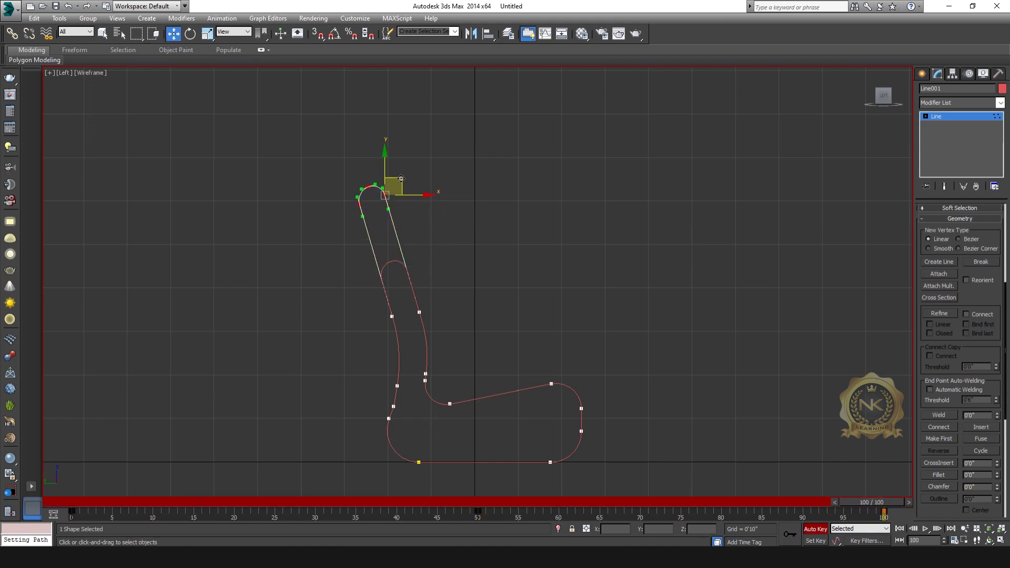
pyautogui.moveTo(402, 181); pyautogui.dragTo(423, 253)
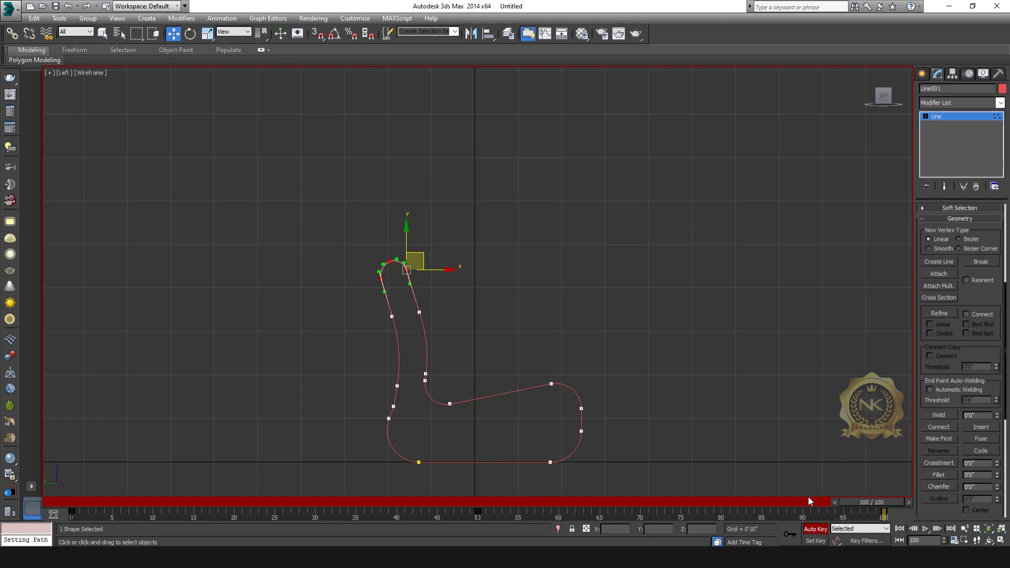
pyautogui.click(817, 529)
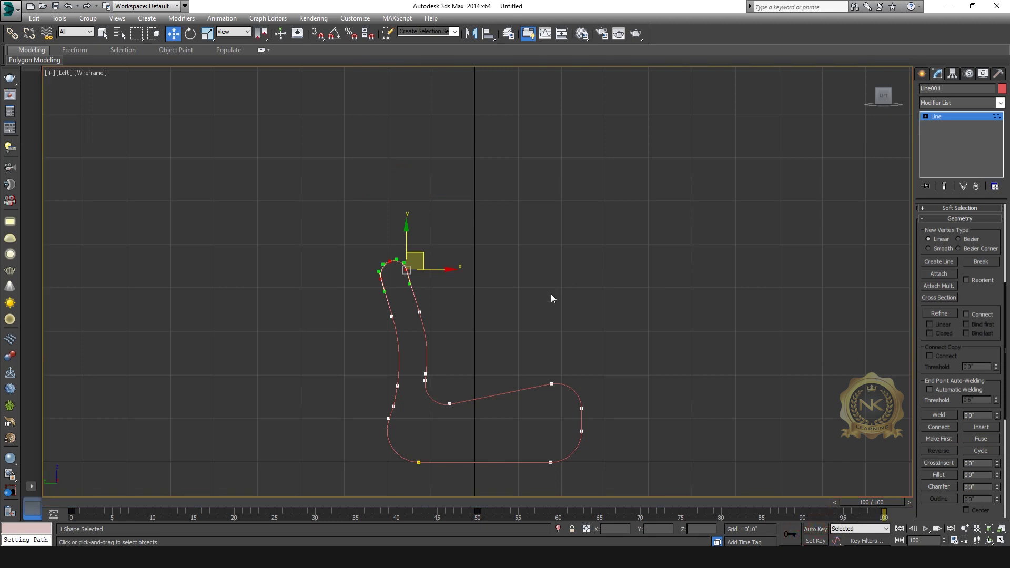
# - Preview the profile's changing backrest height in Perspective by scrubbing from frame 100 to the start, and leave vertex editing
pyautogui.hotkey('alt', 'w')
pyautogui.rightClick(715, 326)
pyautogui.hotkey('alt', 'w')
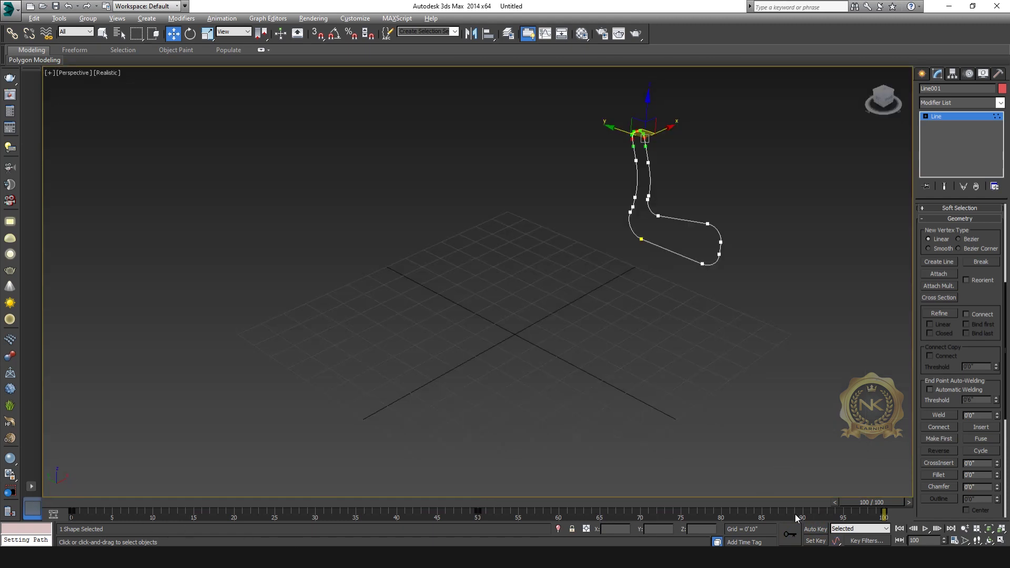
pyautogui.moveTo(885, 506); pyautogui.dragTo(153, 503)
pyautogui.moveTo(271, 503); pyautogui.dragTo(79, 477)
pyautogui.press('w')
pyautogui.click(954, 118)
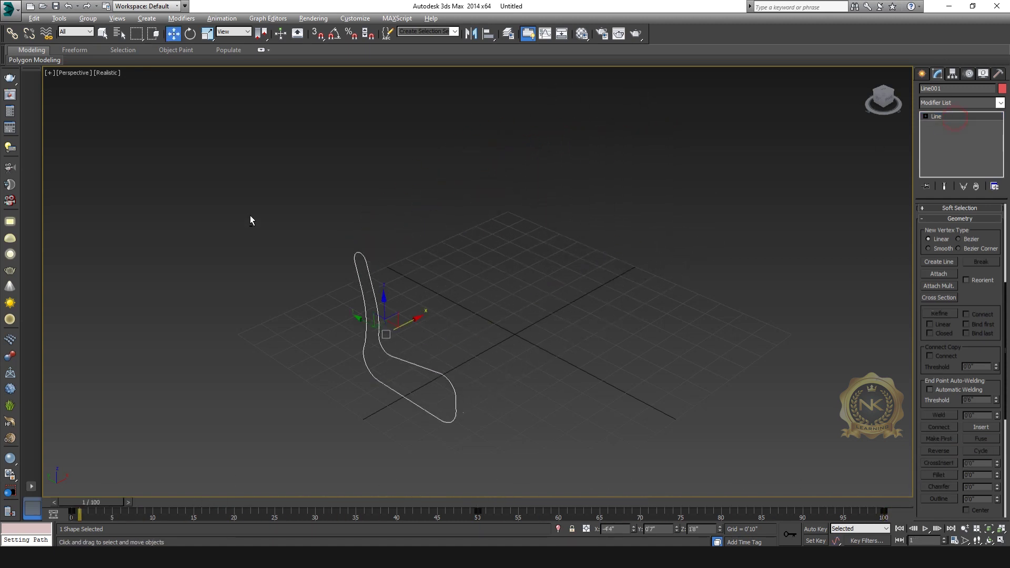
# - Delete the copied seat profile in the Top view
pyautogui.hotkey('alt', 'w')
pyautogui.rightClick(319, 197)
pyautogui.hotkey('alt', 'w')
pyautogui.click(148, 301)
pyautogui.press('Delete')
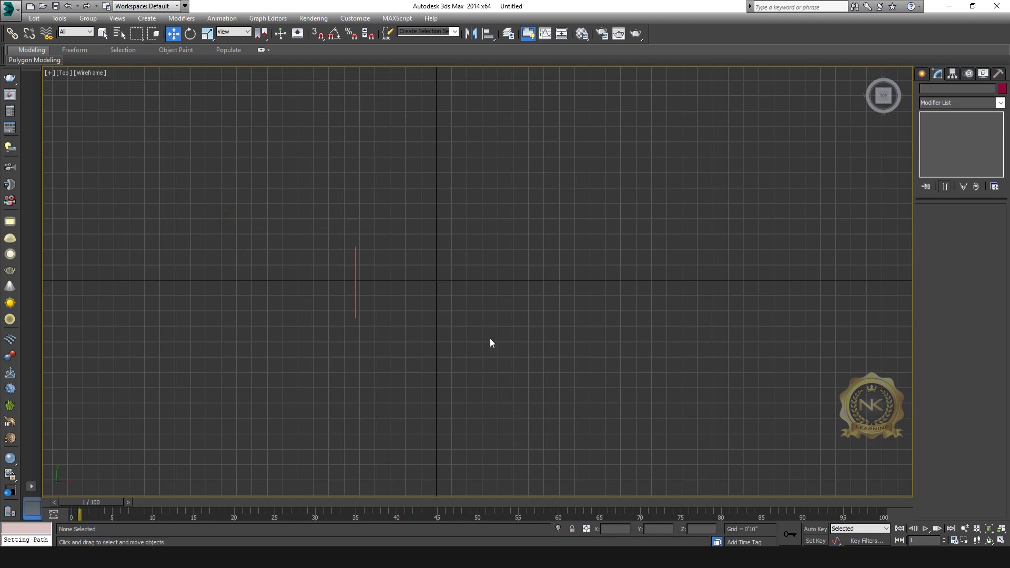
# - Select the animated seat profile and apply an Extrude modifier with an amount of 1"
pyautogui.moveTo(404, 343); pyautogui.dragTo(406, 344)
pyautogui.hotkey('alt', 'w')
pyautogui.rightClick(734, 396)
pyautogui.hotkey('alt', 'w')
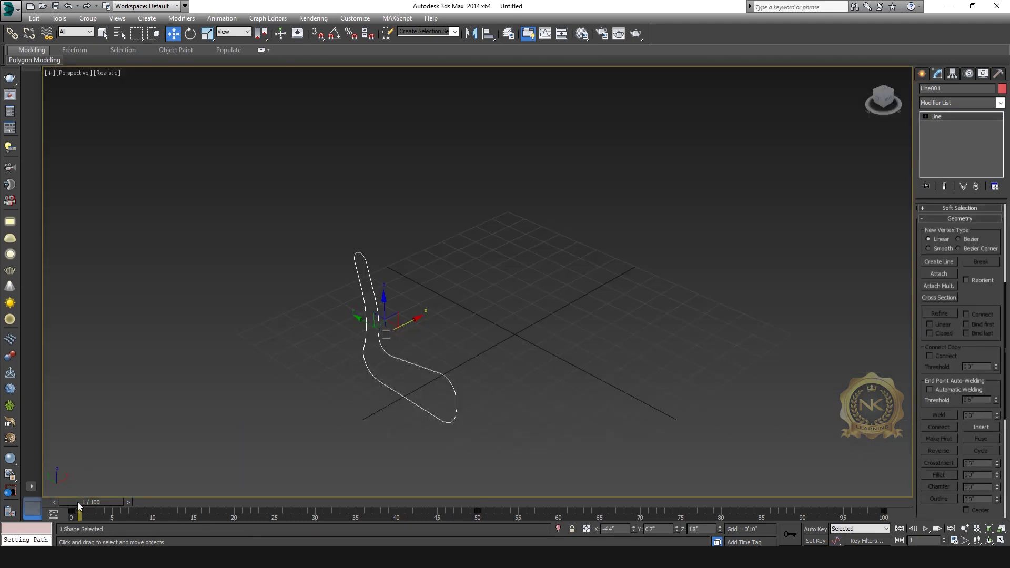
pyautogui.moveTo(77, 501); pyautogui.dragTo(31, 506)
pyautogui.press('w')
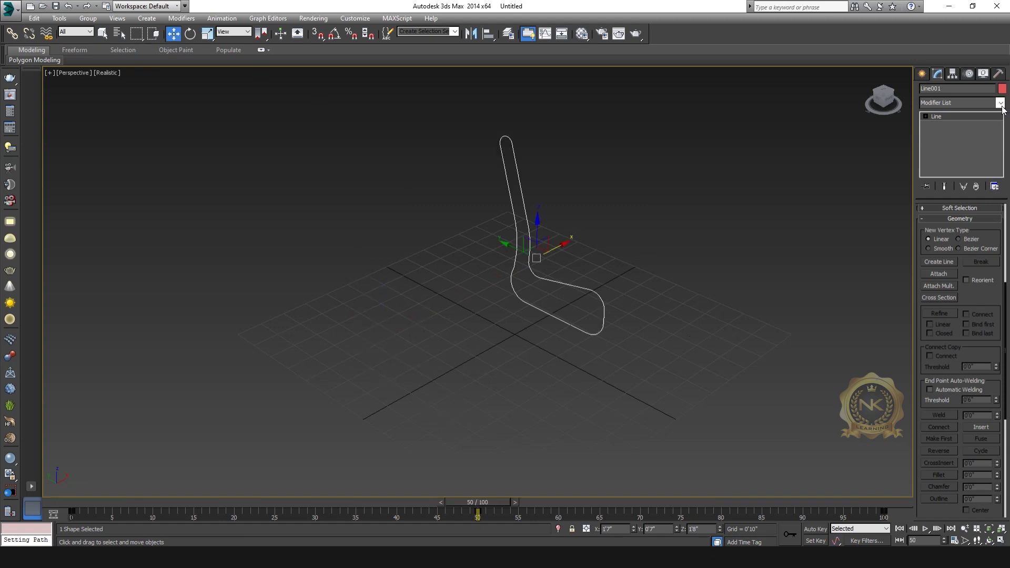
pyautogui.click(999, 105)
pyautogui.press('e')
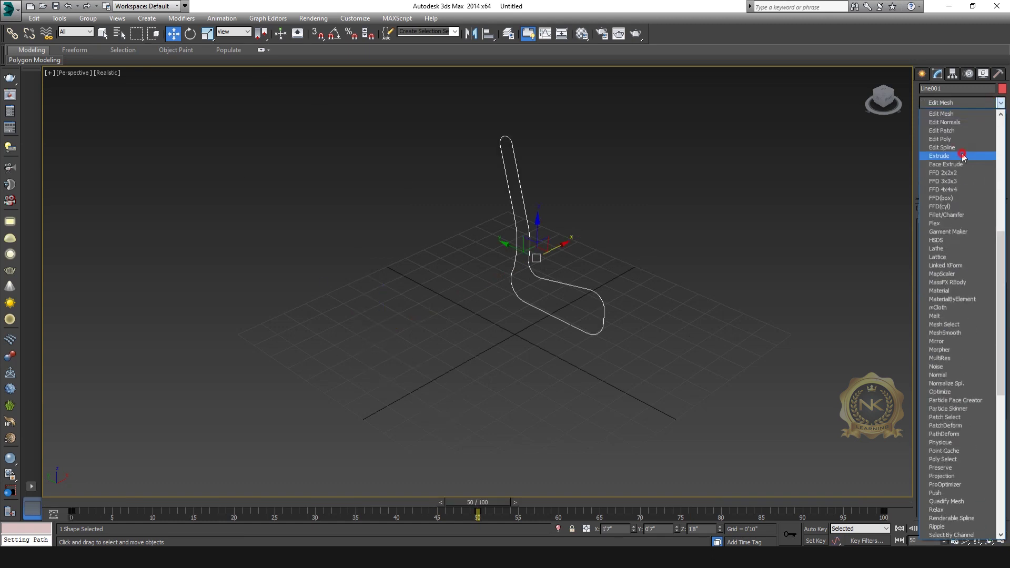
pyautogui.click(966, 156)
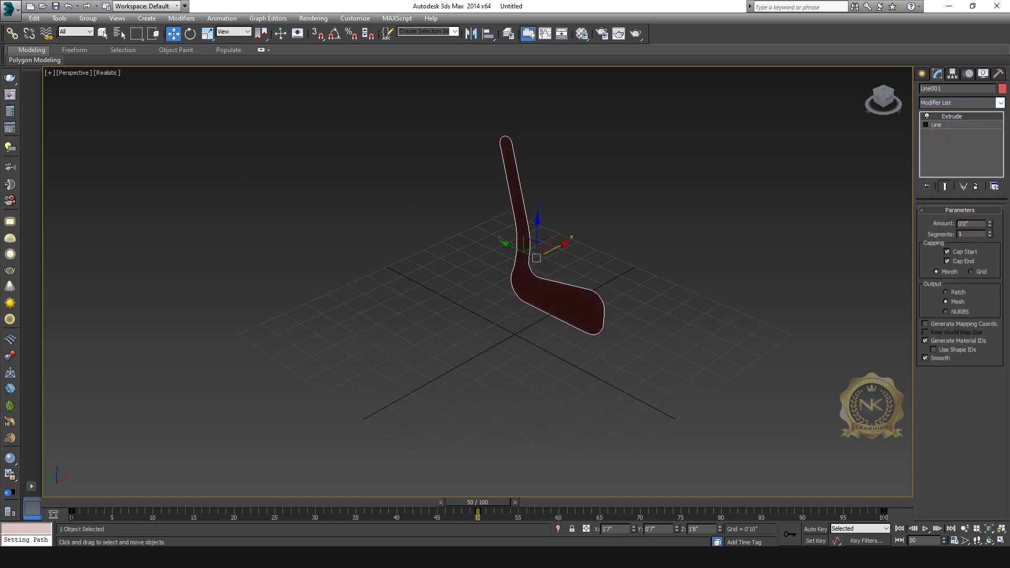
pyautogui.write('1')
pyautogui.press('Return')
# - Return to frame 0 and snapshot the extruded panel over frames 0 to 100 with 70 copies as Mesh
pyautogui.moveTo(478, 503); pyautogui.dragTo(62, 497)
pyautogui.press('w')
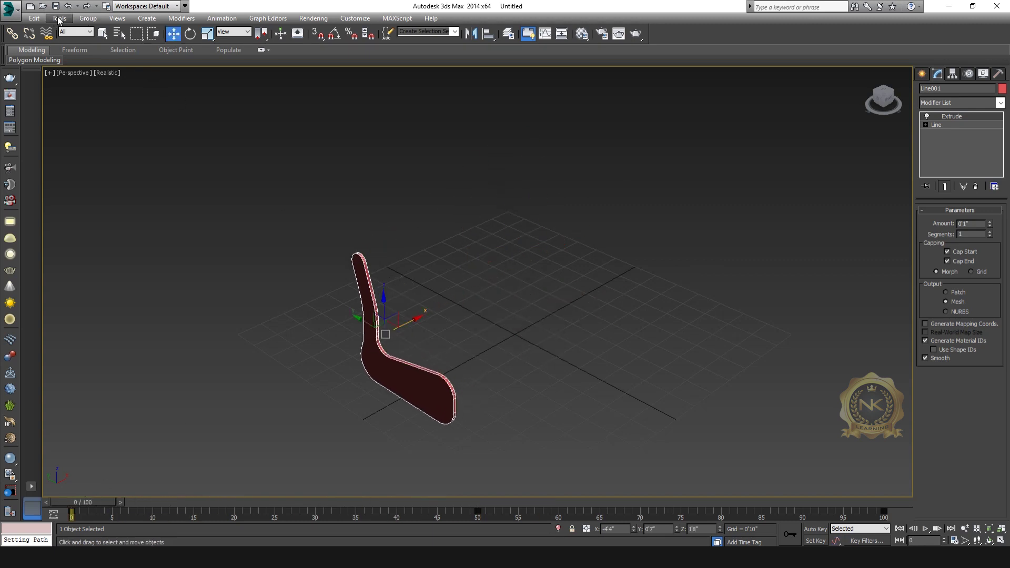
pyautogui.click(59, 19)
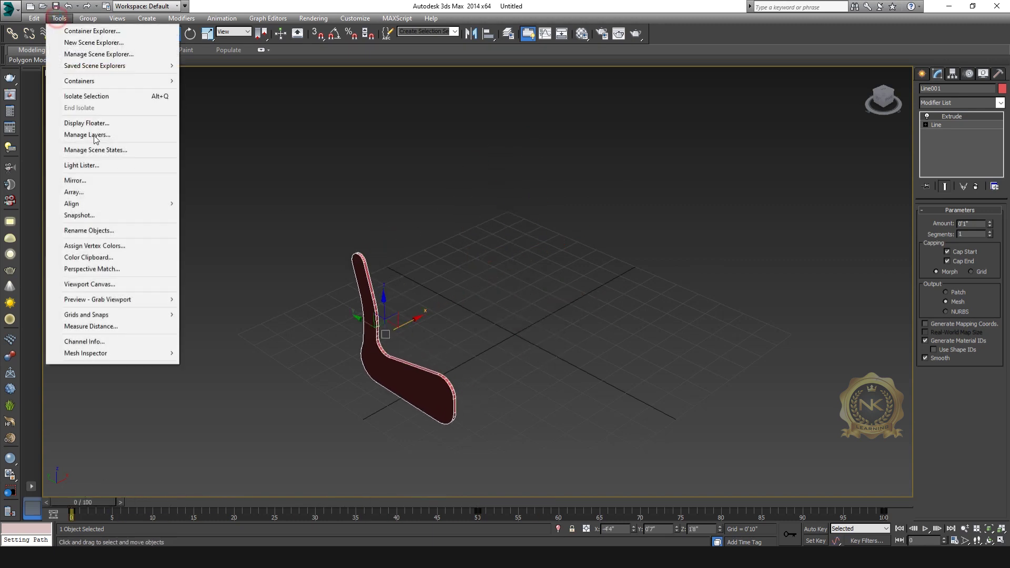
pyautogui.click(79, 215)
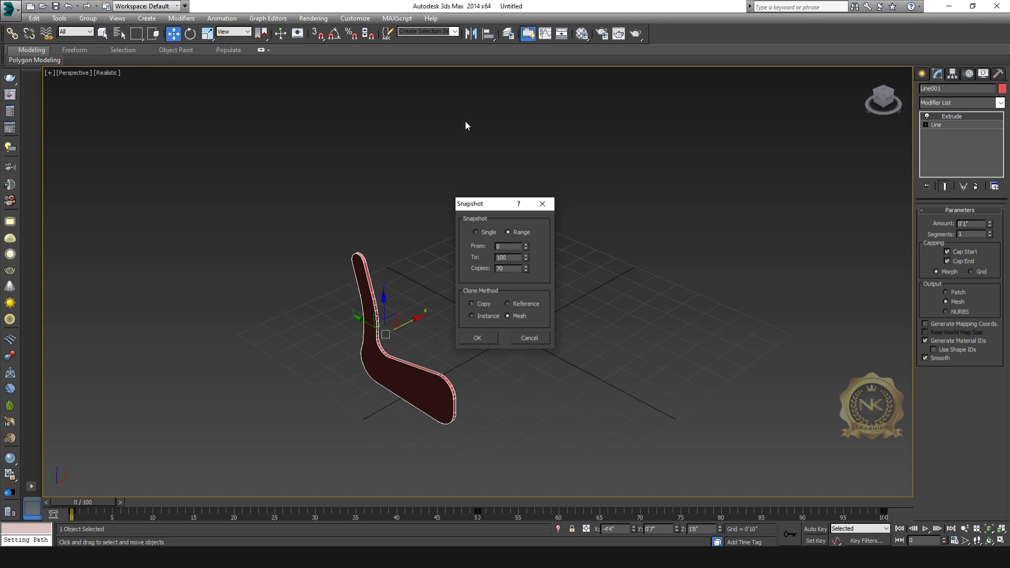
pyautogui.click(482, 336)
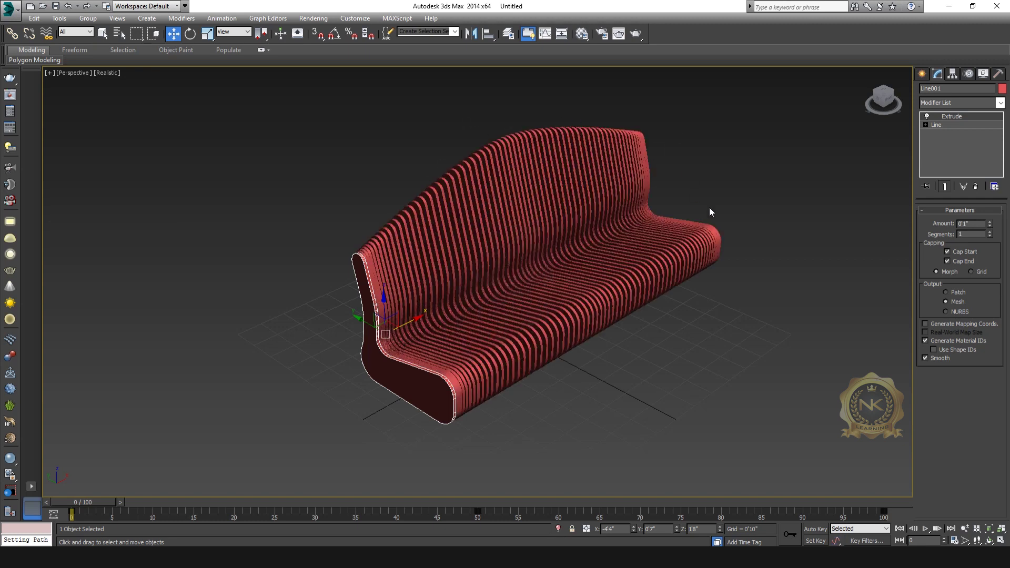
# - Examine the finished slatted bench and its arched backrest from the front and at an angle
pyautogui.moveTo(91, 502); pyautogui.dragTo(153, 503)
pyautogui.moveTo(55, 504); pyautogui.dragTo(55, 504)
pyautogui.press('w')
pyautogui.click(891, 99)
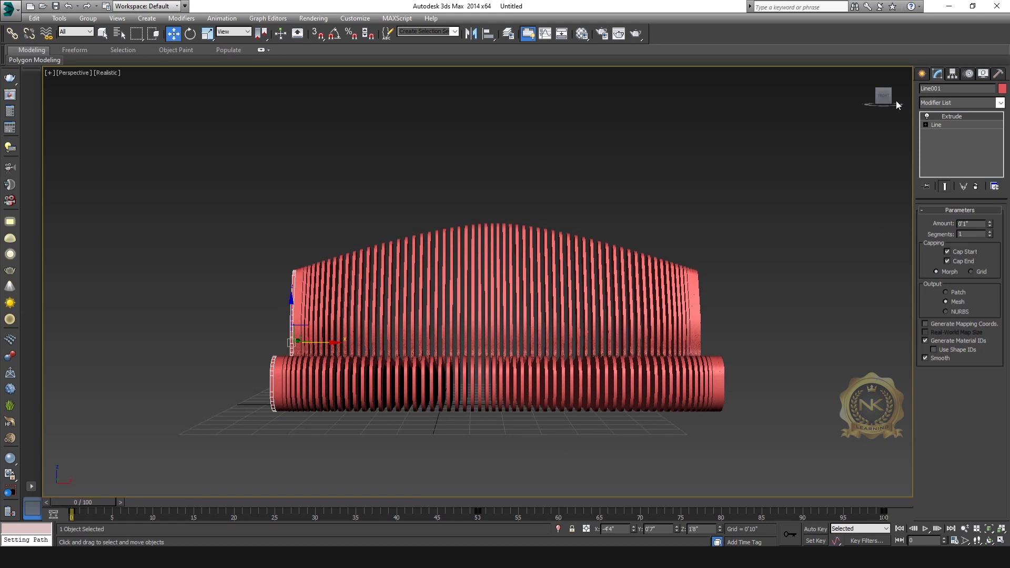
pyautogui.click(877, 96)
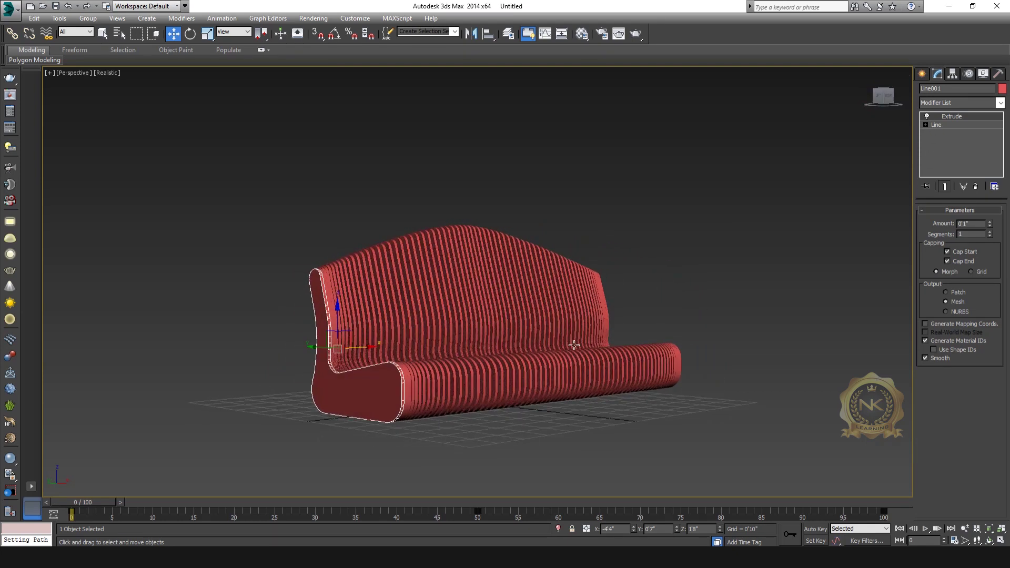
pyautogui.scroll(2, 593, 410)
# - Select all the bench pieces, move them along X away from the origin in the Top view, and hide them
pyautogui.press('t')
pyautogui.hotkey('ctrl', 'a')
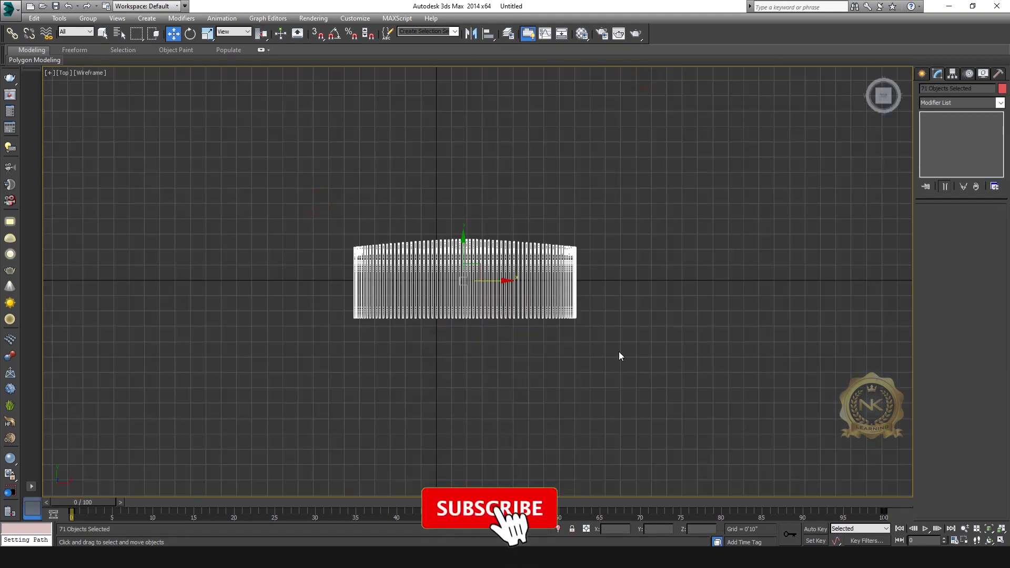
pyautogui.scroll(-3, 526, 296)
pyautogui.moveTo(514, 281); pyautogui.dragTo(746, 247)
pyautogui.scroll(1, 642, 275)
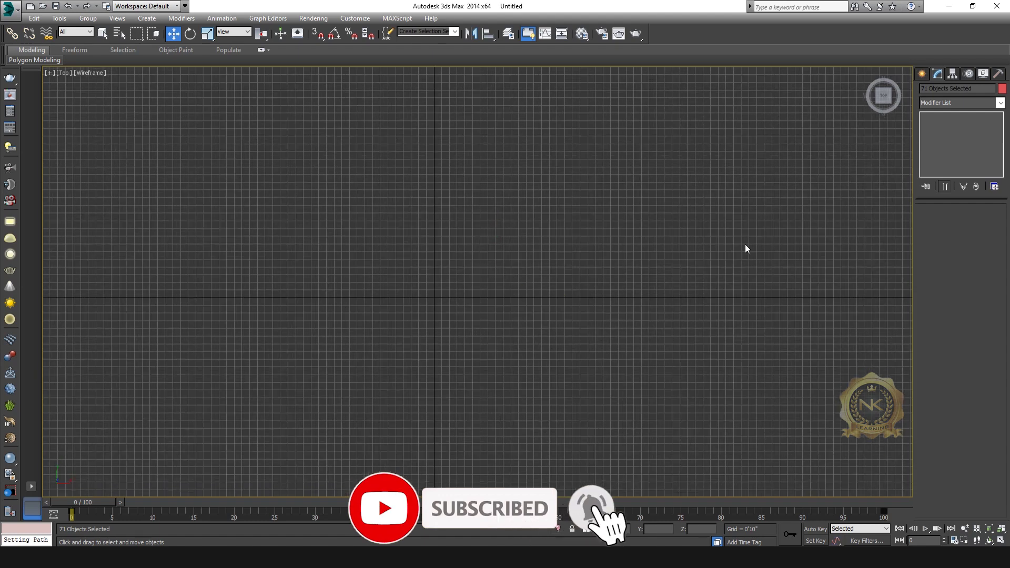
pyautogui.click(982, 73)
pyautogui.click(958, 328)
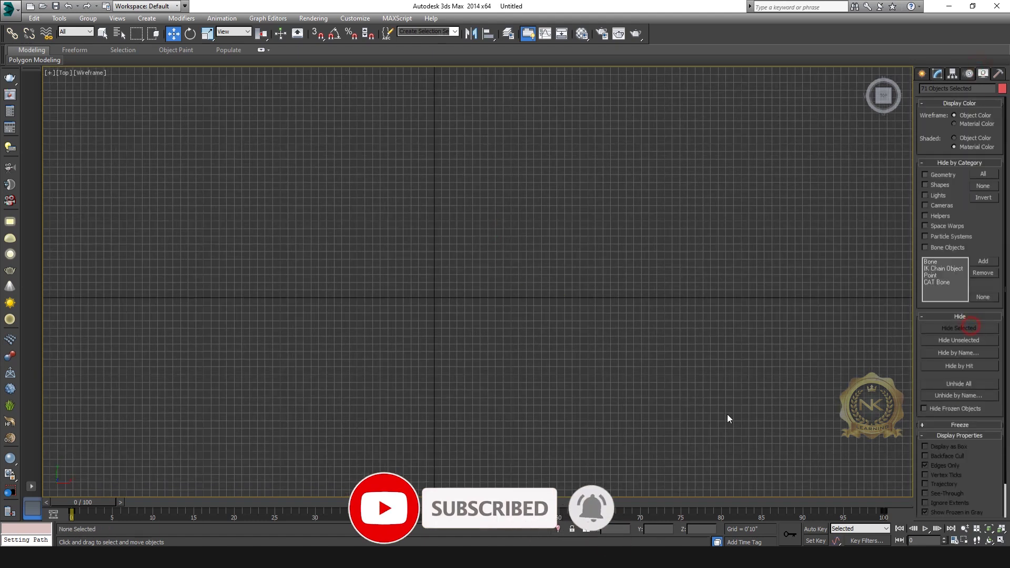
# - Draw a thin flat box about 34'1" by 0'6" near the origin in the Top view and set its width to 20'
pyautogui.click(920, 74)
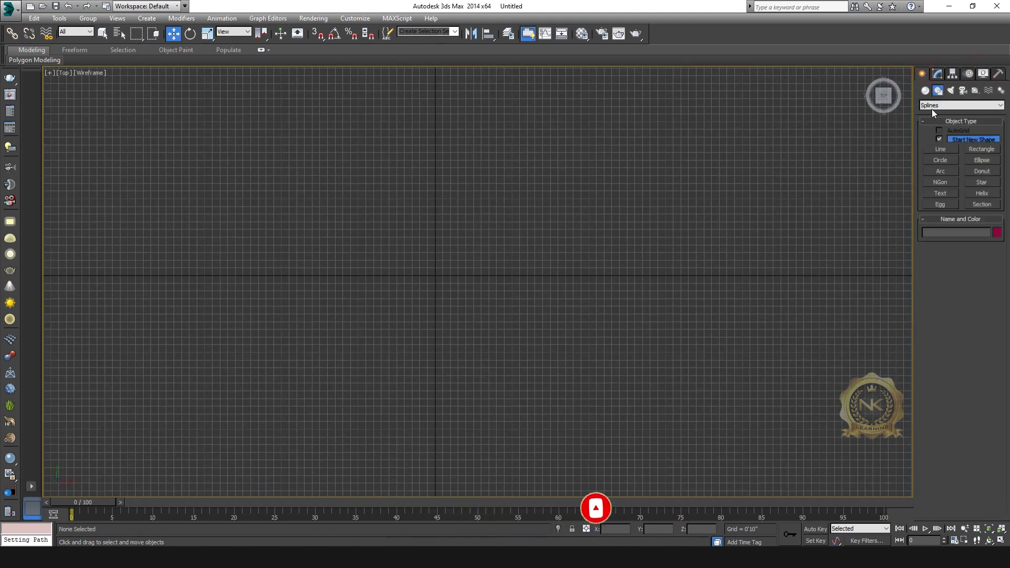
pyautogui.click(940, 141)
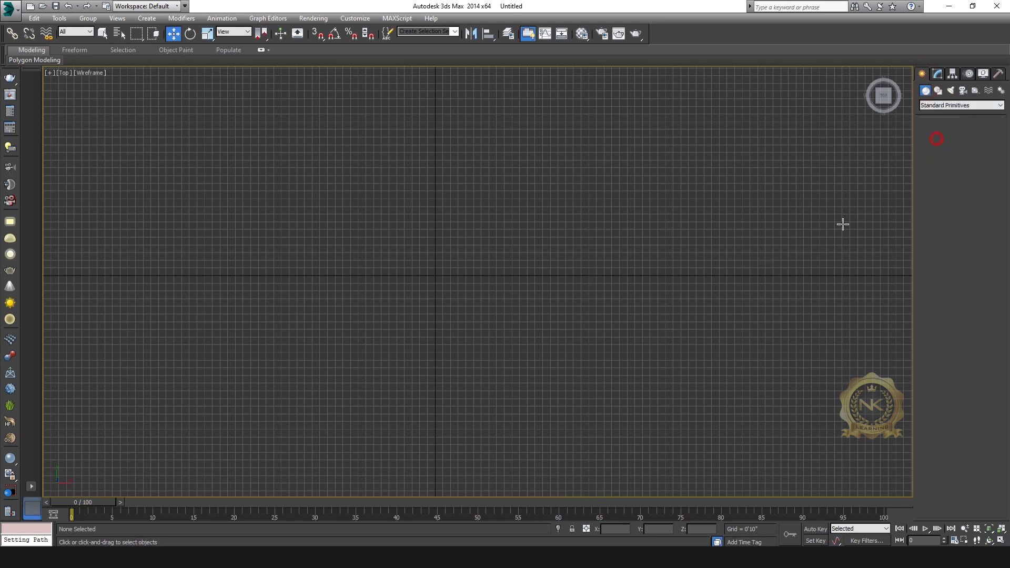
pyautogui.moveTo(305, 264); pyautogui.dragTo(620, 268)
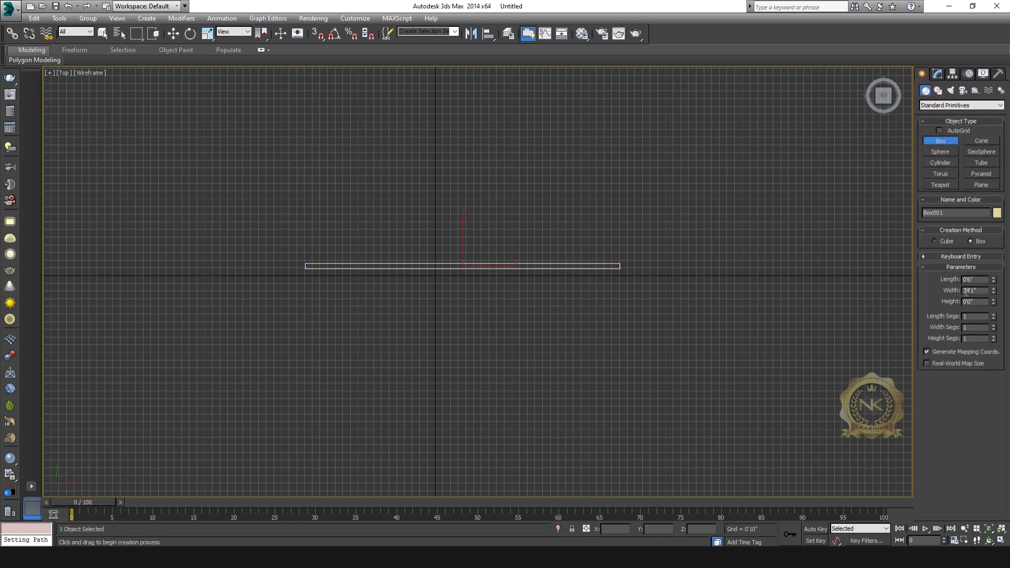
pyautogui.hotkey('alt', 'w')
pyautogui.rightClick(377, 367)
pyautogui.rightClick(300, 228)
pyautogui.hotkey('alt', 'w')
pyautogui.write('20')
pyautogui.press('Return')
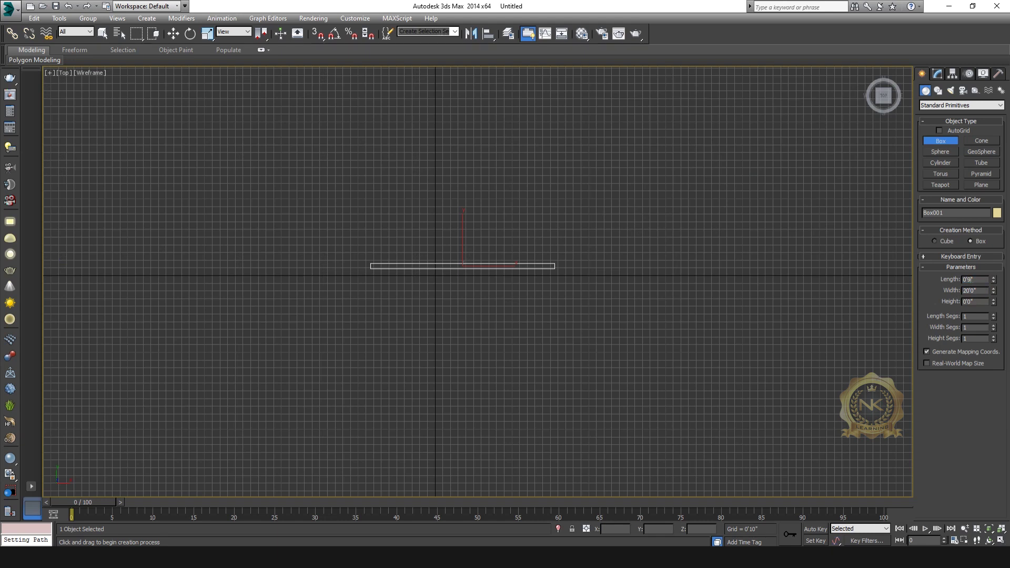
# - Set the box's length to 0'9", give it a height, and move it to X 0'0" and Y 0'6" in the Top view
pyautogui.press('Return')
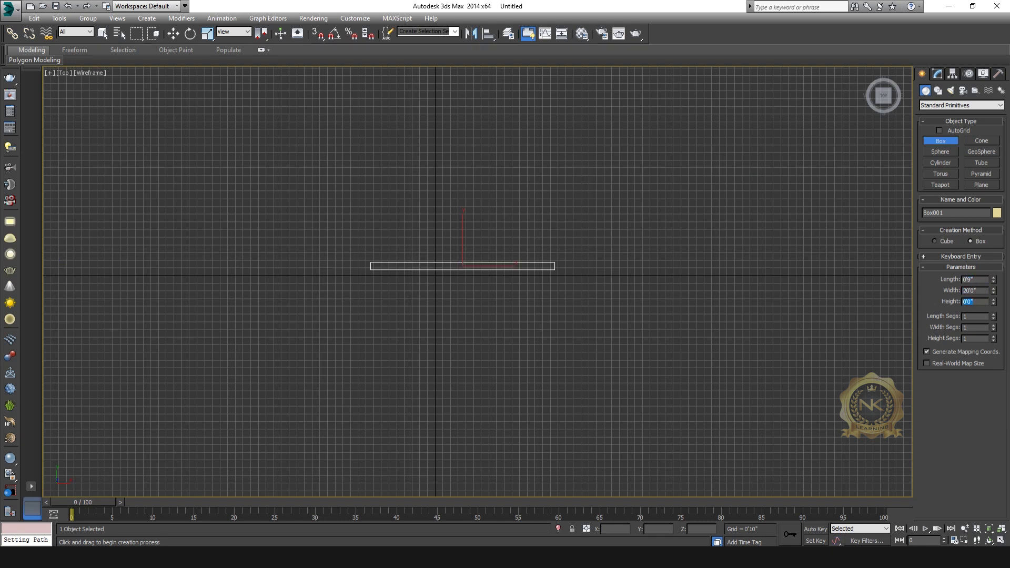
pyautogui.press('w')
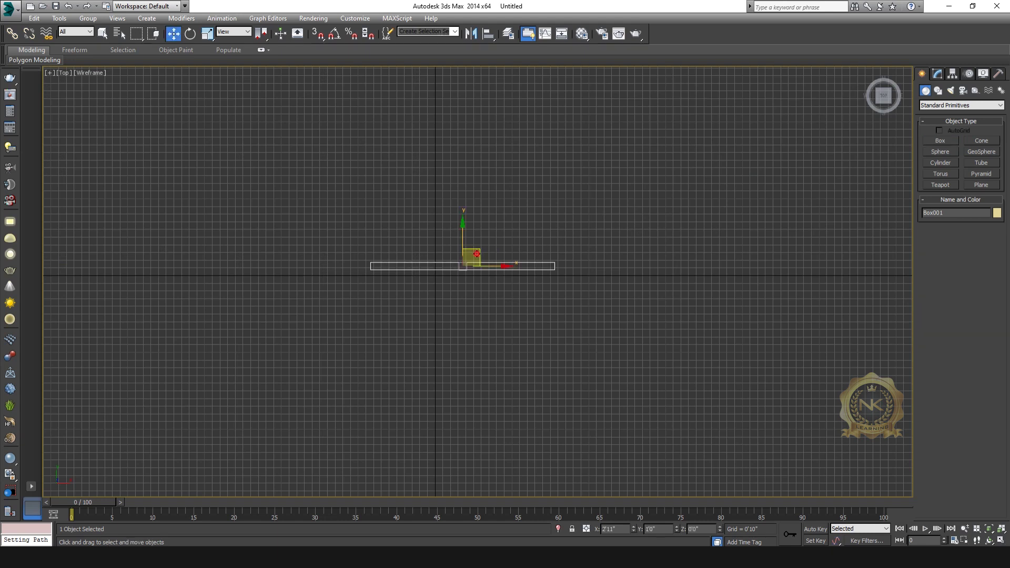
pyautogui.moveTo(476, 253); pyautogui.dragTo(449, 257)
# - Examine the upright box's height and thickness in the Left and Perspective views
pyautogui.hotkey('alt', 'w')
pyautogui.rightClick(311, 420)
pyautogui.hotkey('alt', 'w')
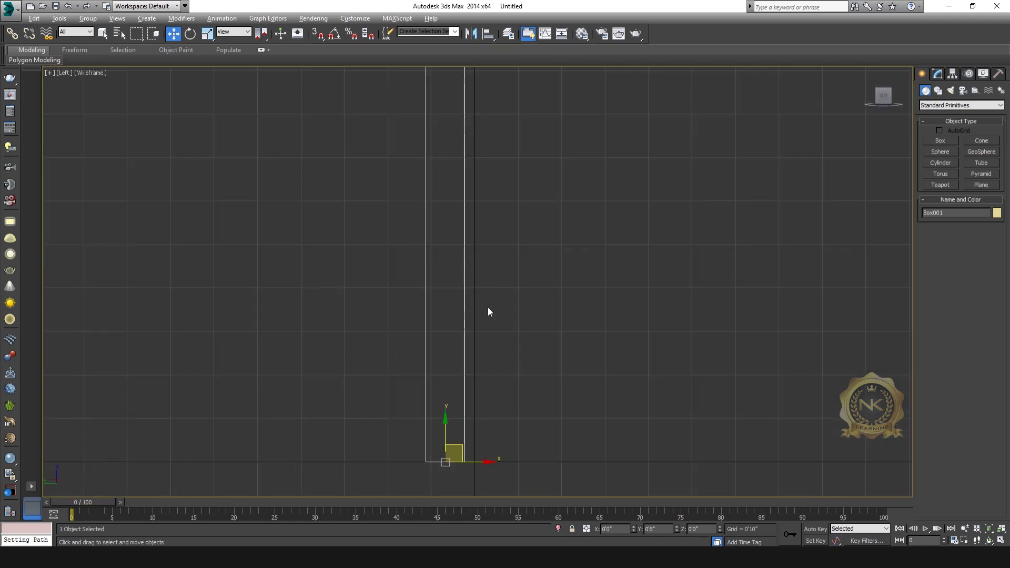
pyautogui.scroll(-6, 487, 307)
pyautogui.scroll(5, 487, 275)
pyautogui.moveTo(489, 299); pyautogui.dragTo(463, 326, button='middle')
pyautogui.scroll(-4, 463, 326)
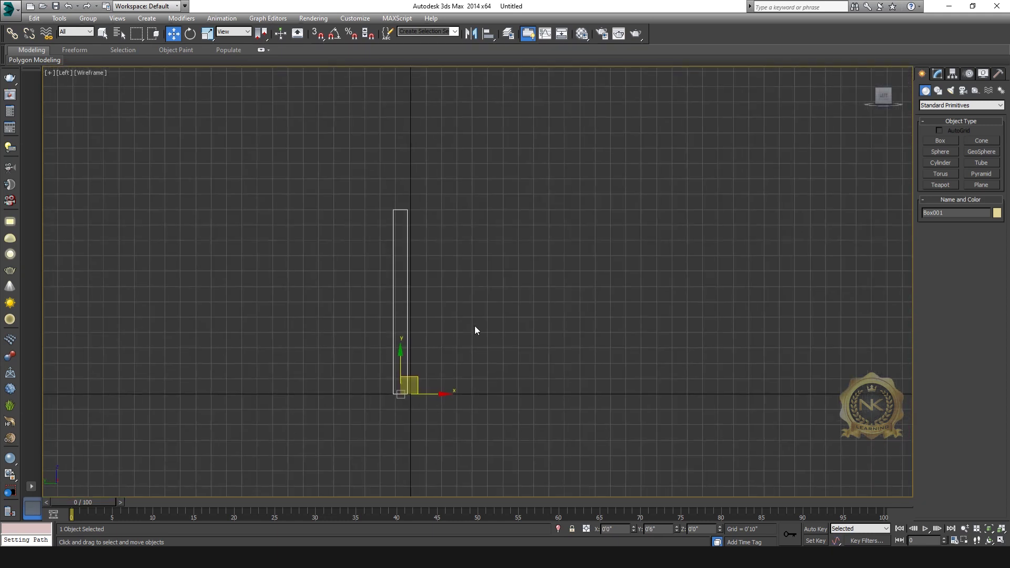
pyautogui.scroll(2, 471, 326)
pyautogui.hotkey('alt', 'w')
pyautogui.rightClick(763, 400)
pyautogui.hotkey('alt', 'w')
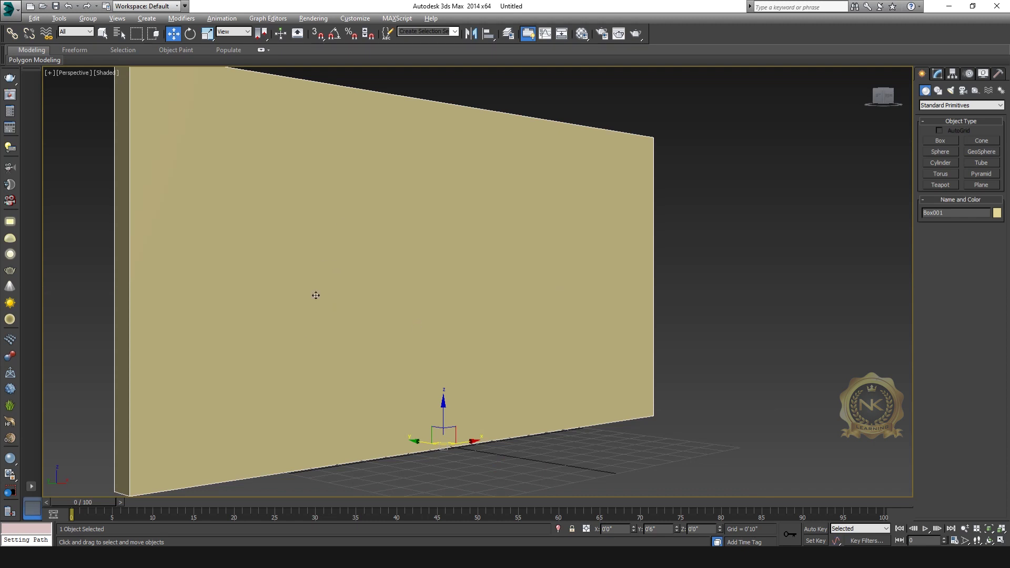
pyautogui.hotkey('alt', 'w')
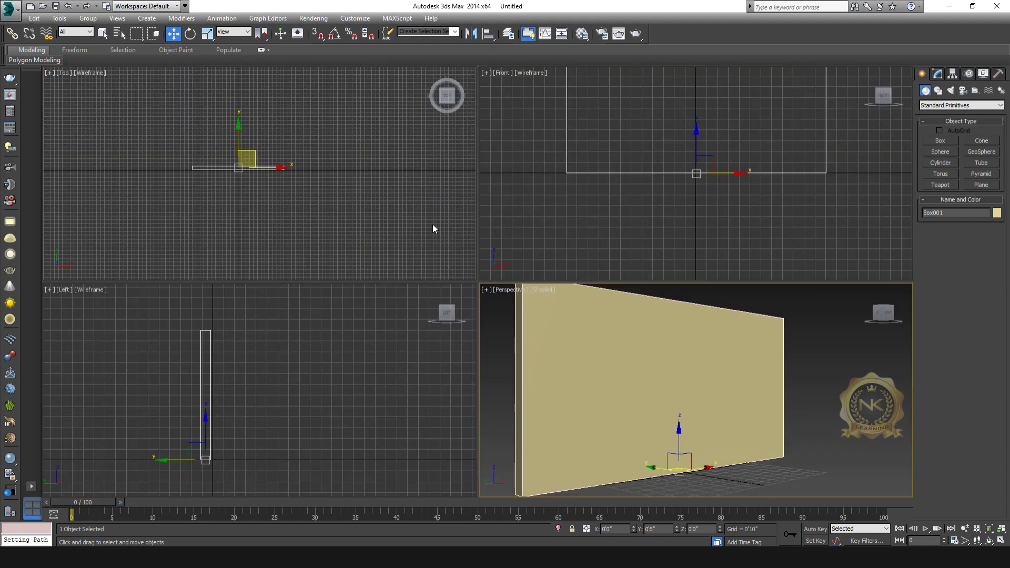
# - Draw a closed four-corner line profile about 0'8" wide against the box's face in the Left view, matching the box's height
pyautogui.rightClick(309, 371)
pyautogui.hotkey('alt', 'w')
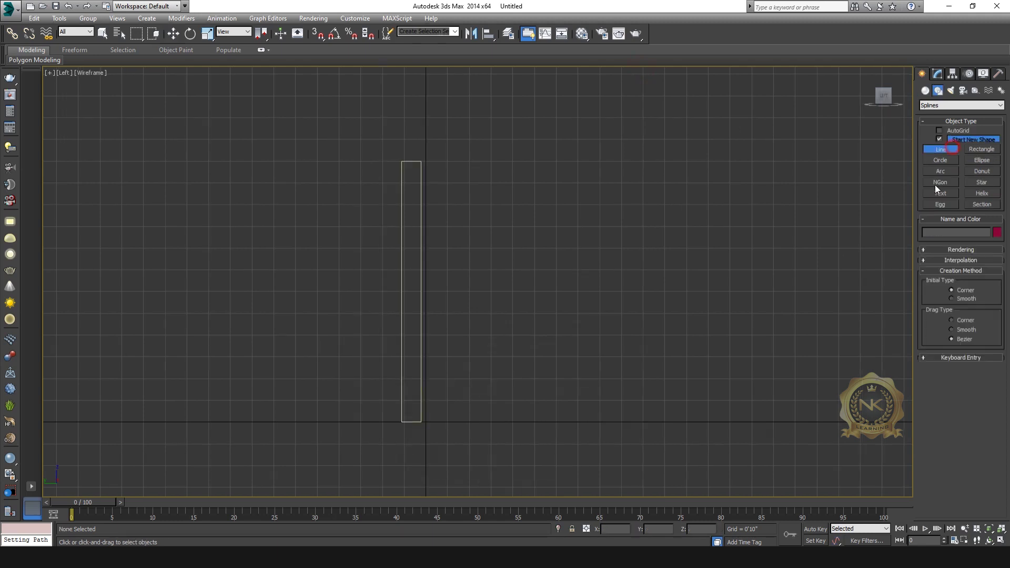
pyautogui.click(420, 161)
pyautogui.click(420, 422)
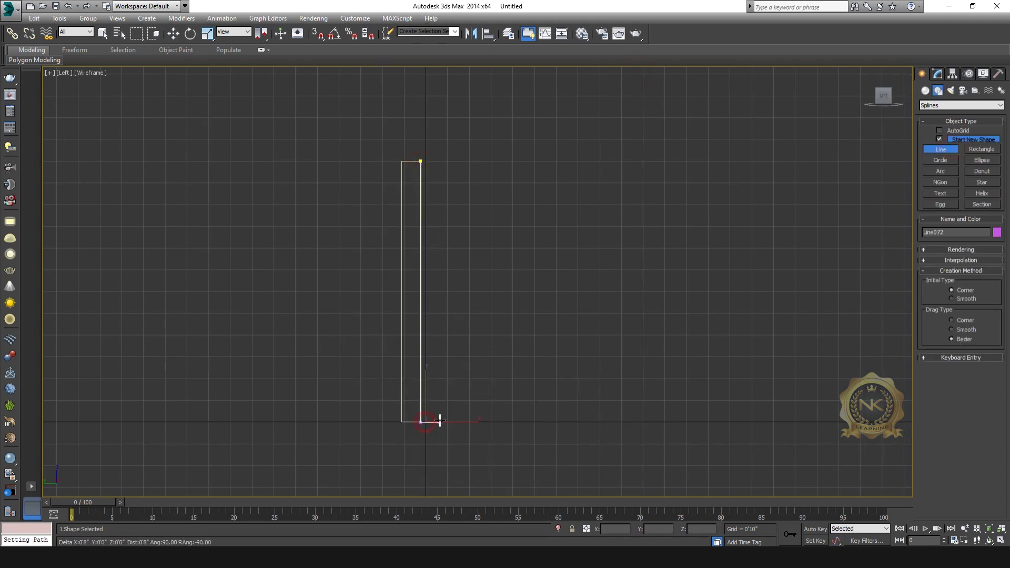
pyautogui.click(441, 421)
pyautogui.click(440, 160)
pyautogui.click(420, 161)
pyautogui.click(492, 305)
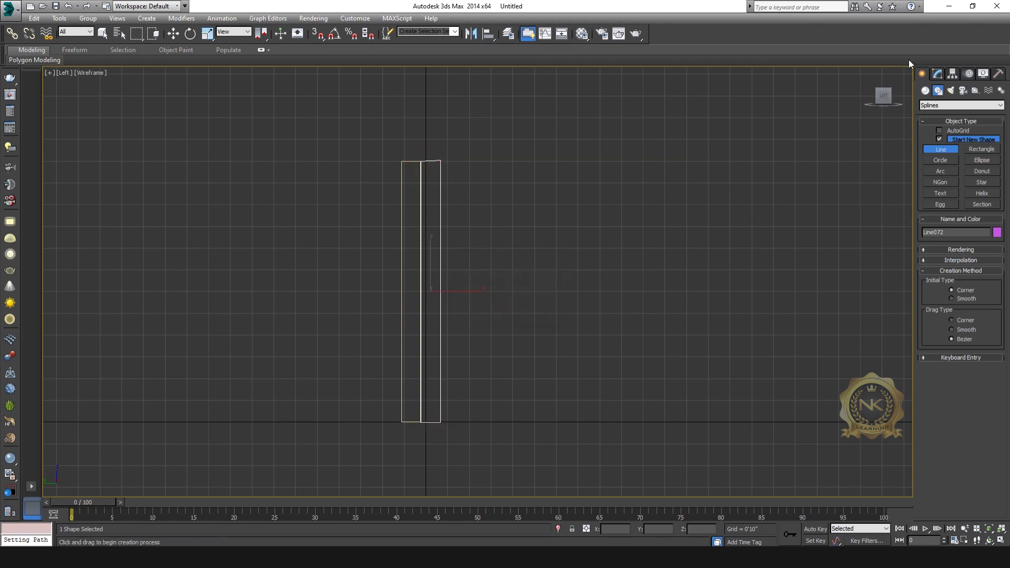
# - Edit the profile's vertices and level its upper outer corner with the box's top edge
pyautogui.click(937, 73)
pyautogui.click(948, 117)
pyautogui.moveTo(493, 165); pyautogui.dragTo(515, 264, button='middle')
pyautogui.scroll(5, 515, 264)
pyautogui.moveTo(299, 219); pyautogui.dragTo(300, 223)
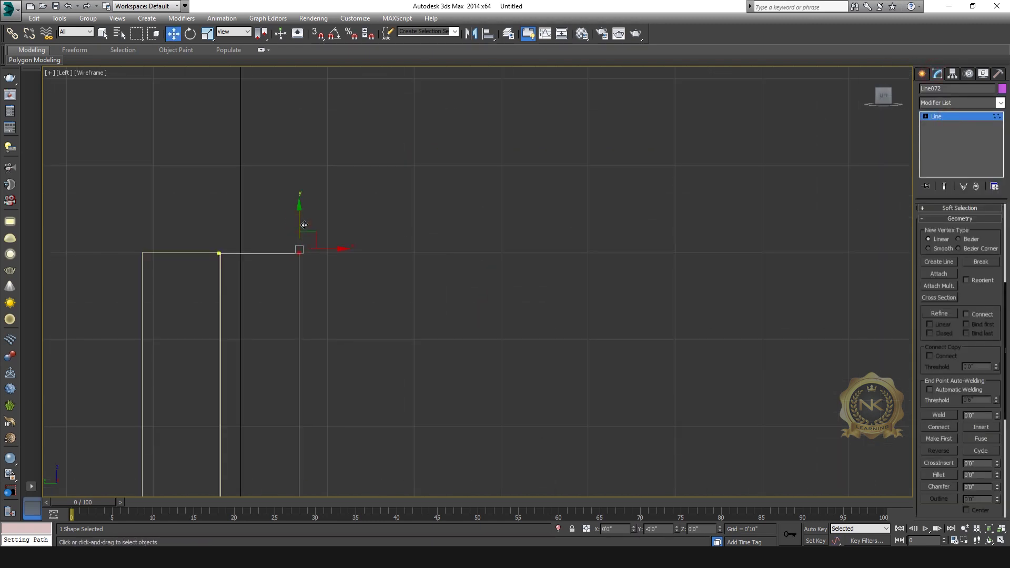
pyautogui.scroll(-8, 407, 258)
pyautogui.scroll(5, 433, 270)
# - Refine the profile's outer edge with six evenly spread vertices and convert them to Smooth
pyautogui.click(951, 316)
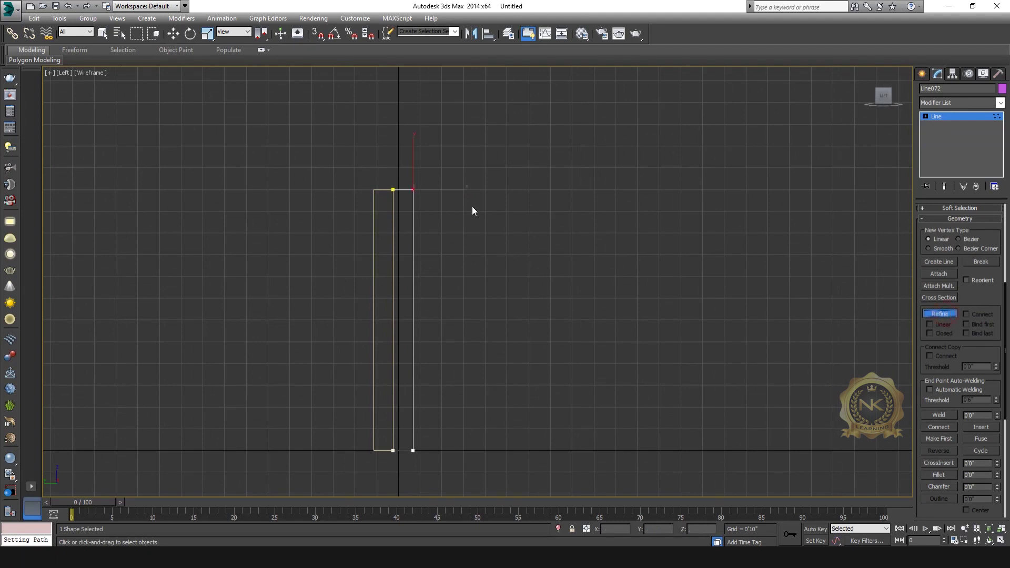
pyautogui.click(412, 219)
pyautogui.click(413, 258)
pyautogui.press('w')
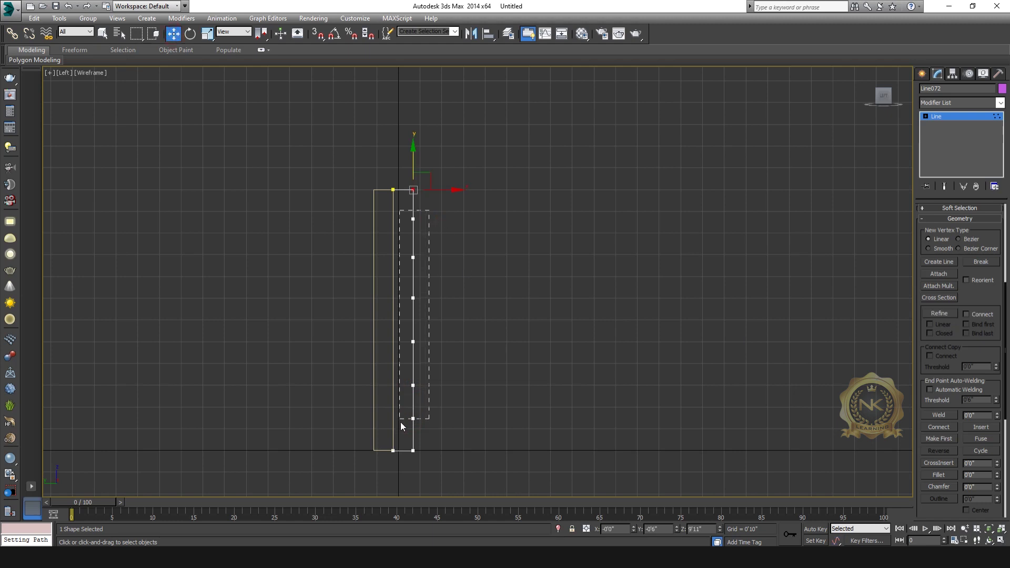
pyautogui.click(413, 419)
pyautogui.click(412, 297)
pyautogui.rightClick(414, 298)
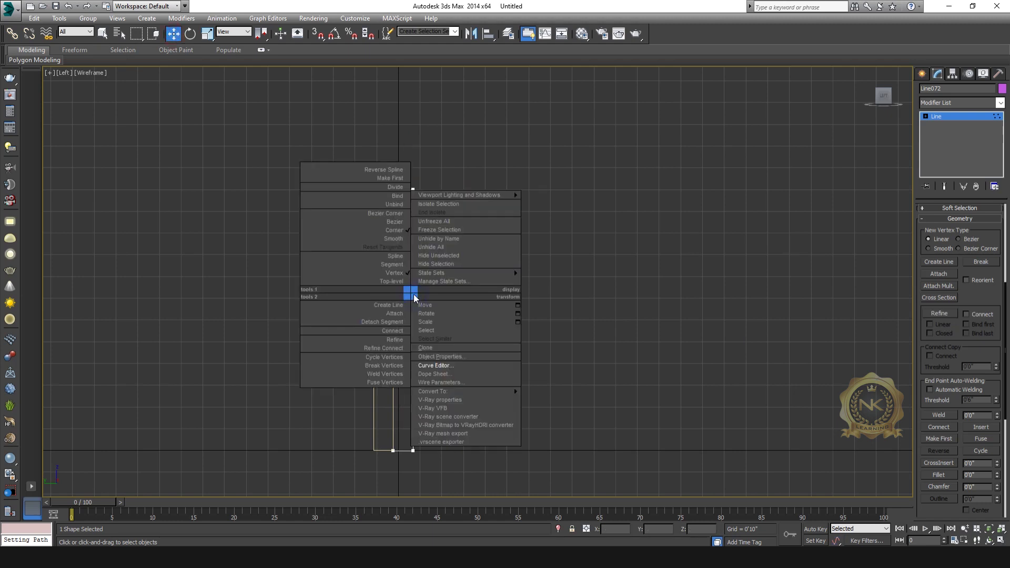
pyautogui.click(392, 239)
# - Shift alternate outer-edge vertices along X to shape the profile's edge into a gentle wave
pyautogui.moveTo(473, 347); pyautogui.dragTo(479, 306, button='middle')
pyautogui.scroll(2, 473, 329)
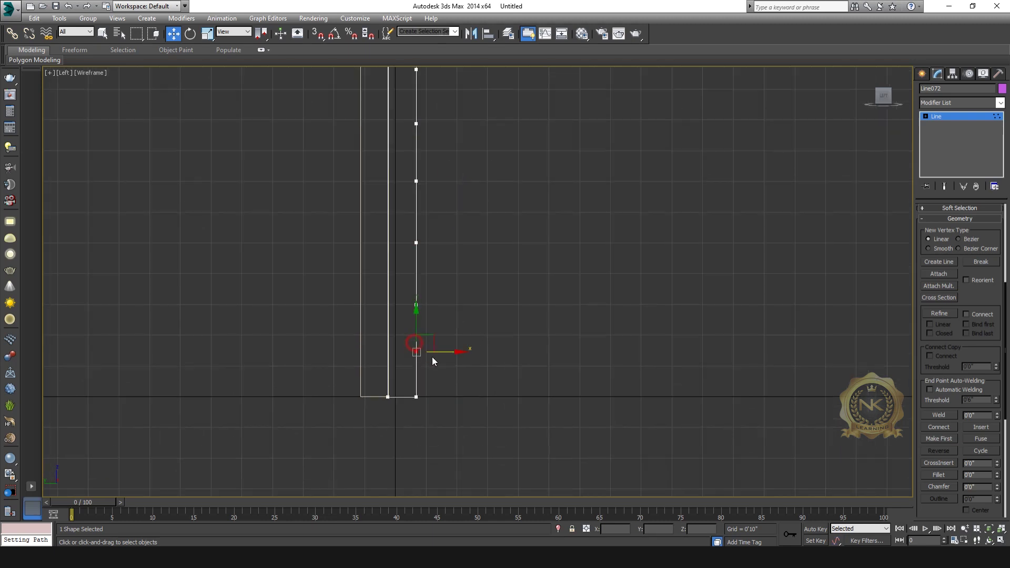
pyautogui.hotkey('ctrl', 'z')
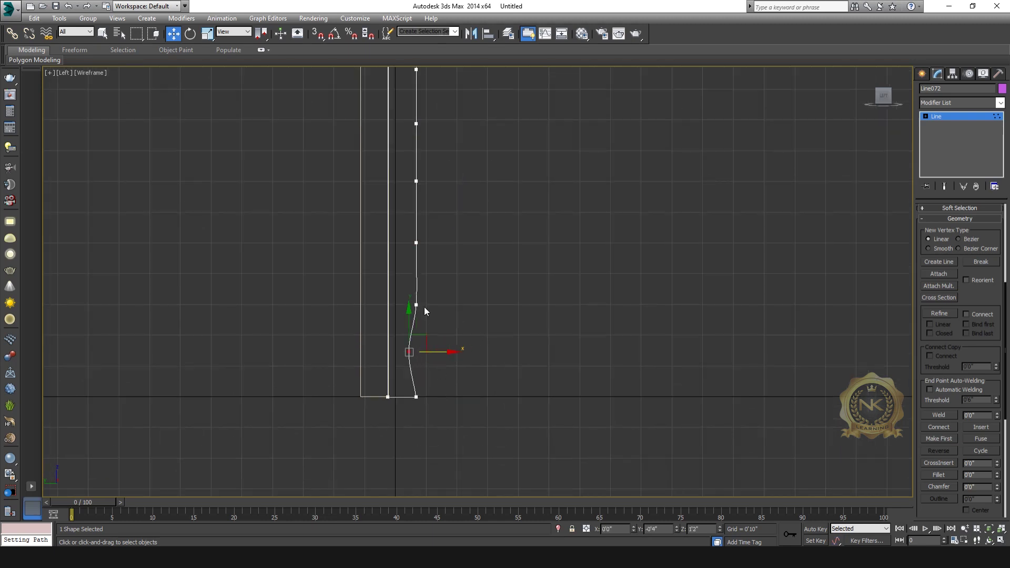
pyautogui.moveTo(416, 242); pyautogui.dragTo(407, 243)
pyautogui.moveTo(488, 325); pyautogui.dragTo(515, 460, button='middle')
pyautogui.moveTo(442, 258); pyautogui.dragTo(430, 259)
pyautogui.click(442, 205)
pyautogui.scroll(-2, 484, 215)
pyautogui.moveTo(450, 172); pyautogui.dragTo(471, 181)
pyautogui.click(457, 442)
pyautogui.moveTo(480, 442); pyautogui.dragTo(476, 442)
pyautogui.press('1')
# - Extrude the wavy profile 0'1" and work on it in the Top view
pyautogui.hotkey('alt', 'w')
pyautogui.rightClick(307, 212)
pyautogui.hotkey('alt', 'w')
pyautogui.scroll(-6, 443, 282)
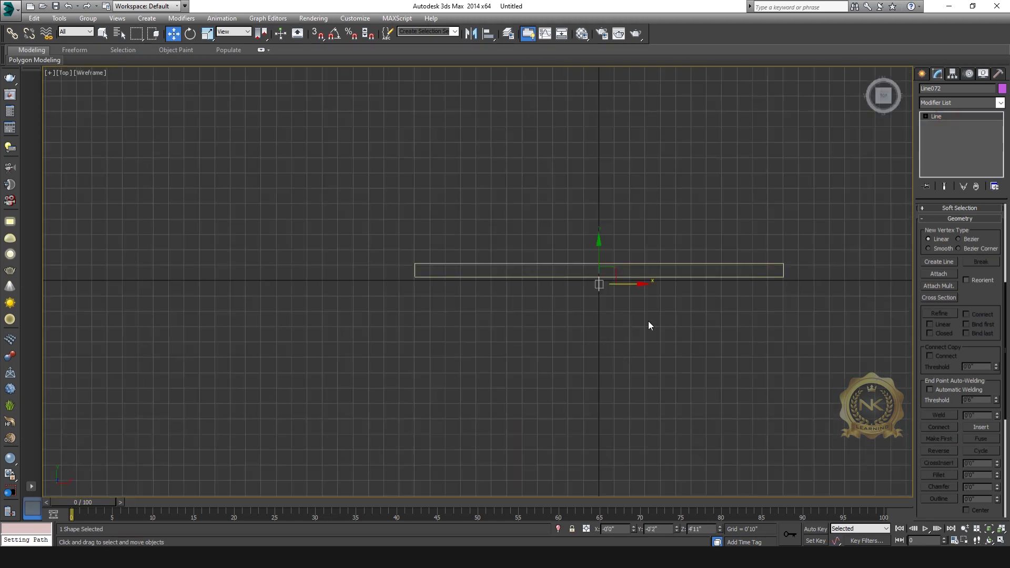
pyautogui.click(999, 103)
pyautogui.press('e')
pyautogui.click(949, 156)
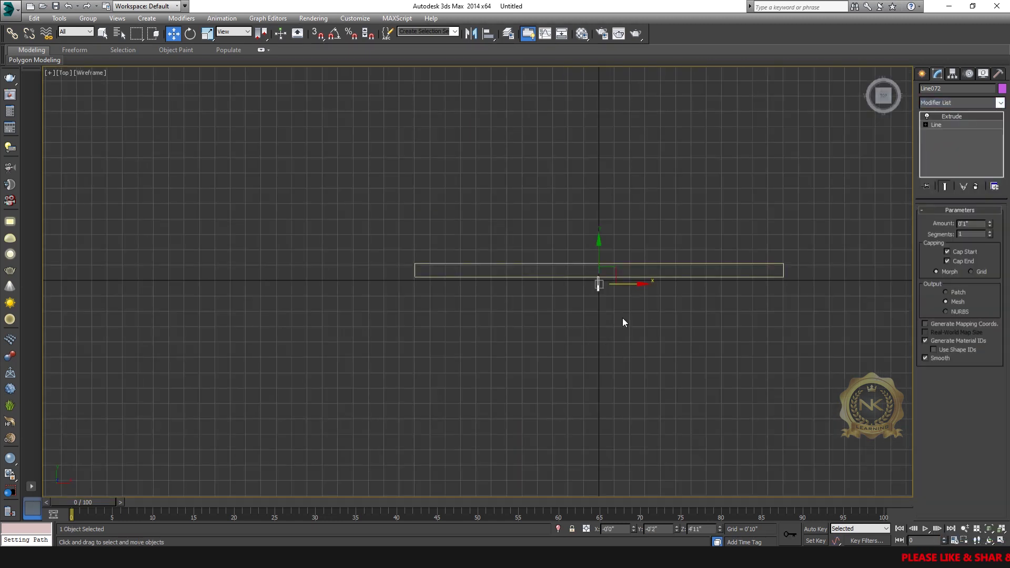
# - Move the extruded profile along X to the box's end at X -9'10"
pyautogui.scroll(2, 610, 308)
pyautogui.moveTo(610, 308); pyautogui.dragTo(707, 264, button='middle')
pyautogui.scroll(2, 705, 266)
pyautogui.moveTo(721, 226); pyautogui.dragTo(354, 230)
pyautogui.moveTo(634, 261); pyautogui.dragTo(517, 279, button='middle')
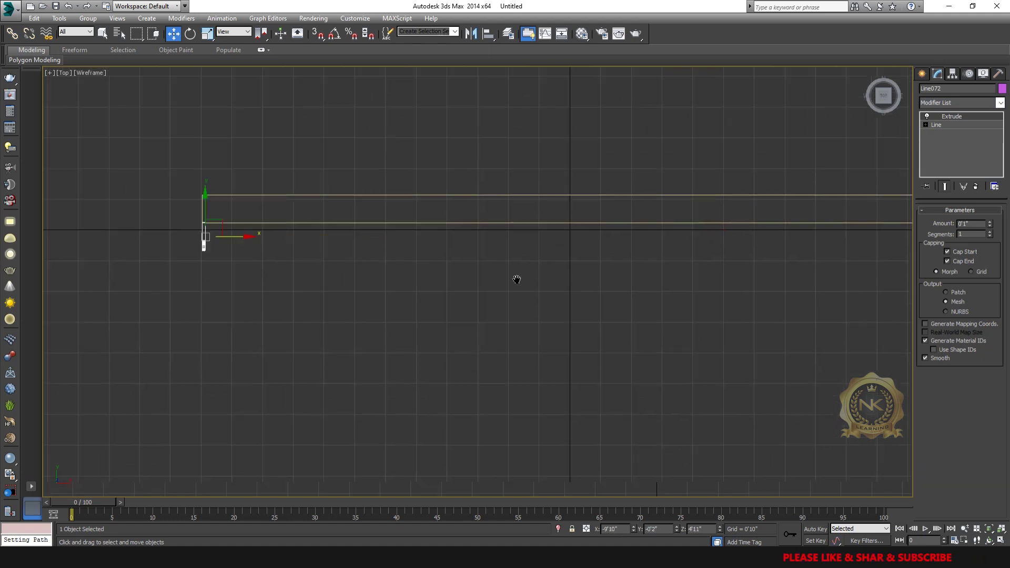
pyautogui.scroll(-2, 537, 313)
# - Turn on Auto Key and animate the extruded profile along X to the box's opposite end at frame 100
pyautogui.click(814, 529)
pyautogui.moveTo(344, 259); pyautogui.dragTo(663, 259)
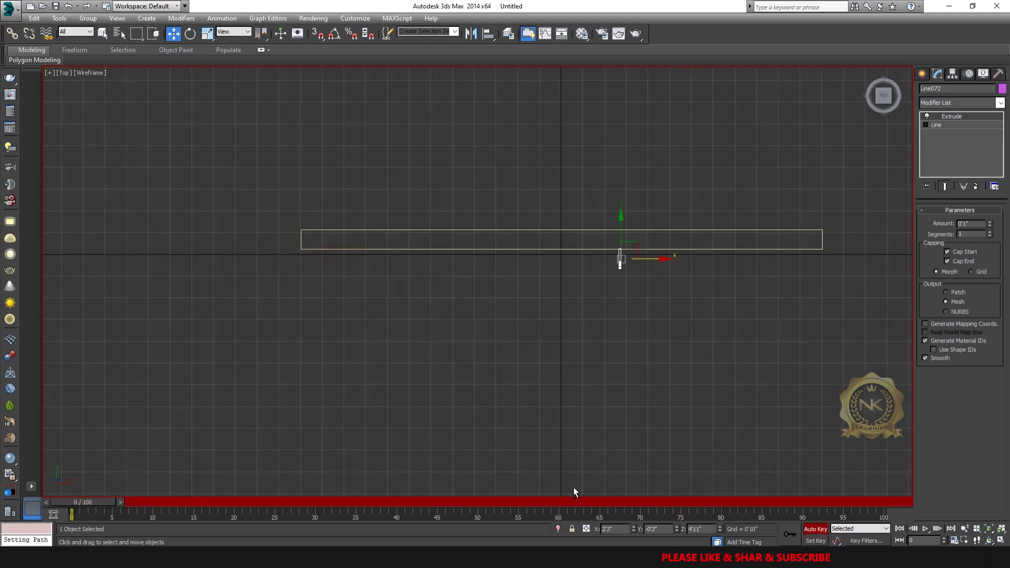
pyautogui.hotkey('ctrl', 'z')
pyautogui.moveTo(83, 501); pyautogui.dragTo(877, 502)
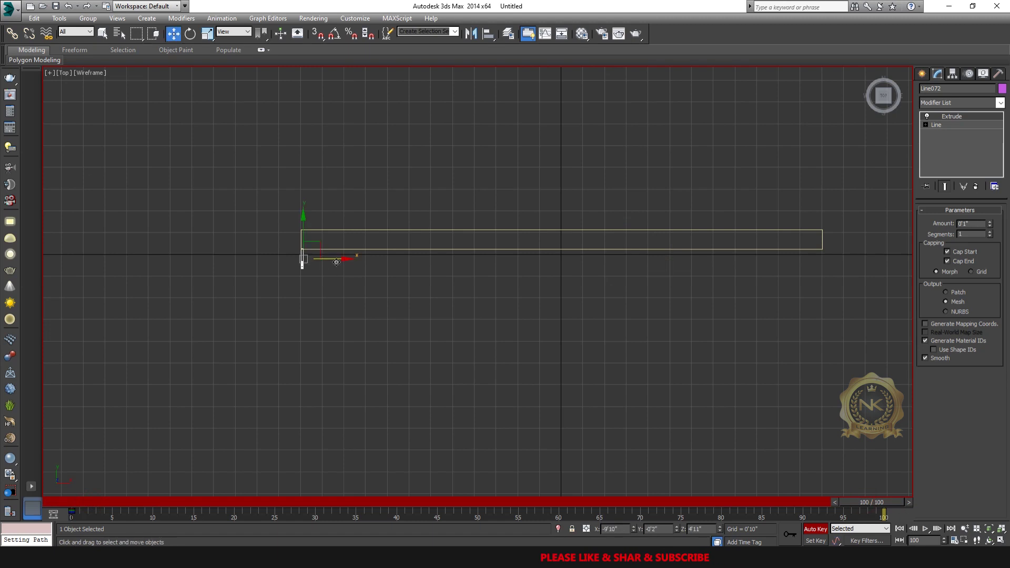
pyautogui.moveTo(337, 261); pyautogui.dragTo(856, 261)
# - Go to frame 20 and open the profile line's vertices for editing in the Left view
pyautogui.moveTo(863, 502); pyautogui.dragTo(277, 502)
pyautogui.hotkey('alt', 'w')
pyautogui.rightClick(318, 351)
pyautogui.hotkey('alt', 'w')
pyautogui.click(951, 125)
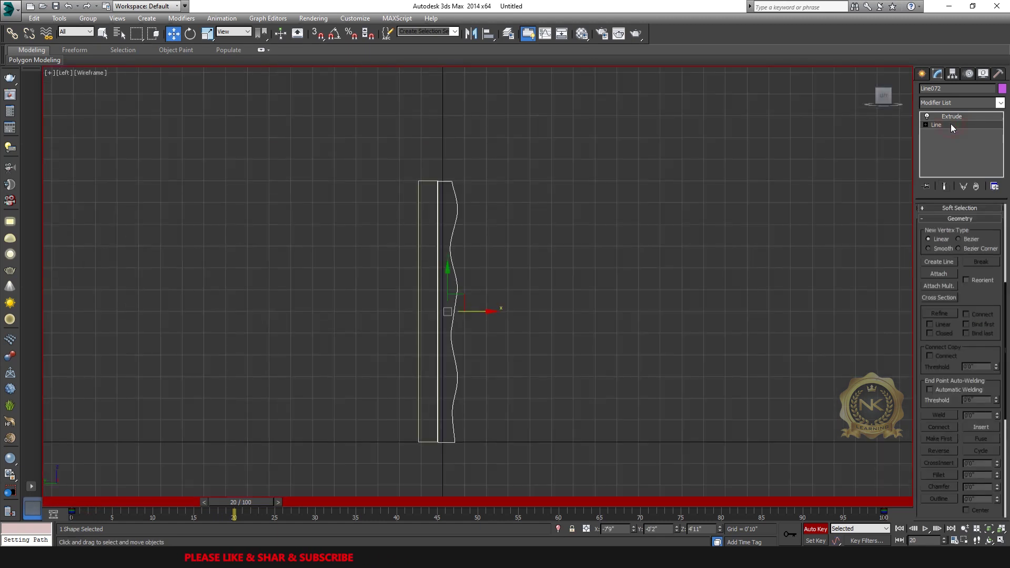
pyautogui.click(952, 128)
pyautogui.scroll(3, 449, 388)
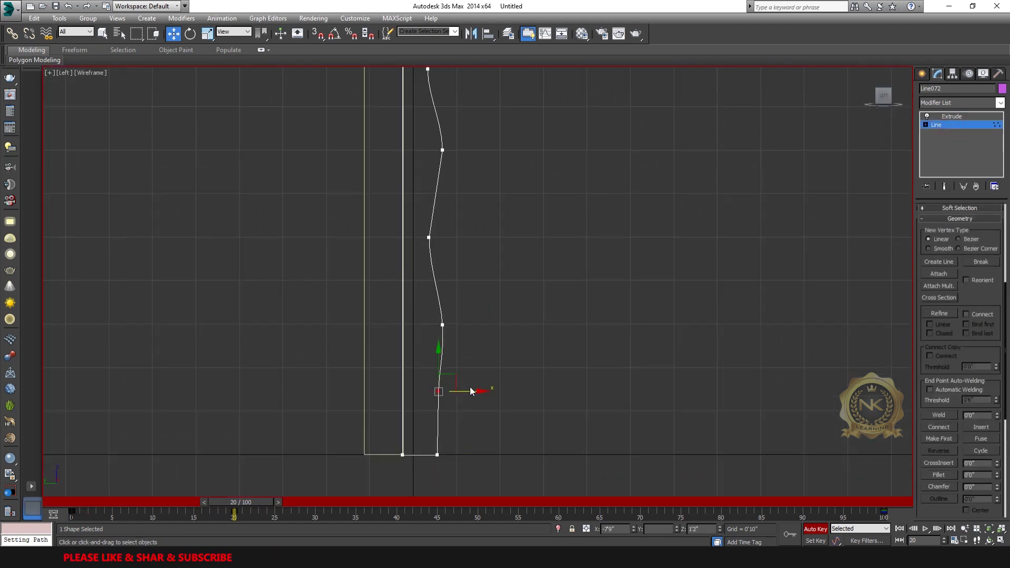
# - Try to reshape the wave at frame 20 by shifting several outer-edge vertices along X
pyautogui.click(442, 324)
pyautogui.moveTo(470, 326); pyautogui.dragTo(462, 326)
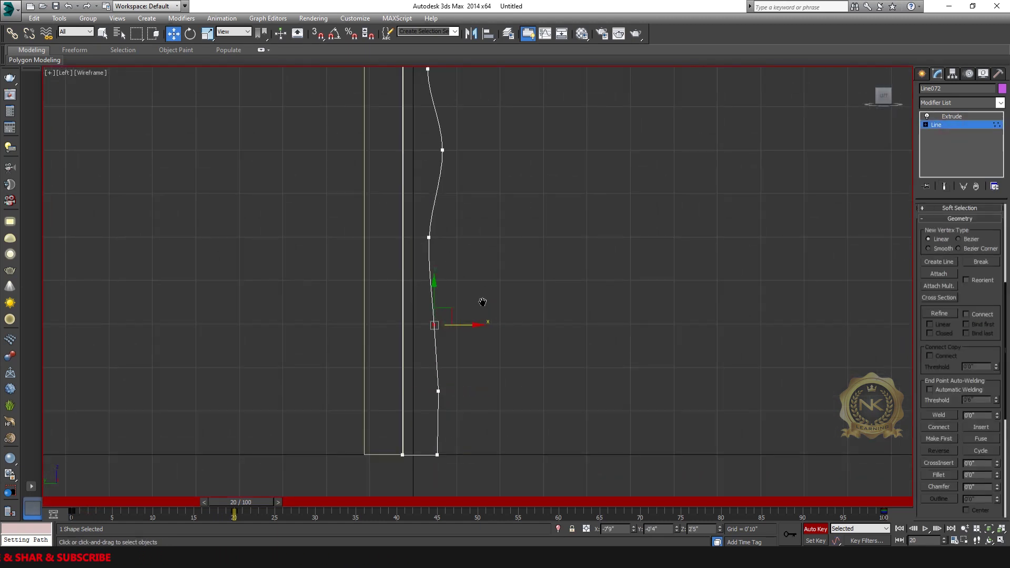
pyautogui.moveTo(482, 302); pyautogui.dragTo(484, 370, button='middle')
pyautogui.scroll(-2, 431, 226)
pyautogui.moveTo(456, 229); pyautogui.dragTo(460, 250, button='middle')
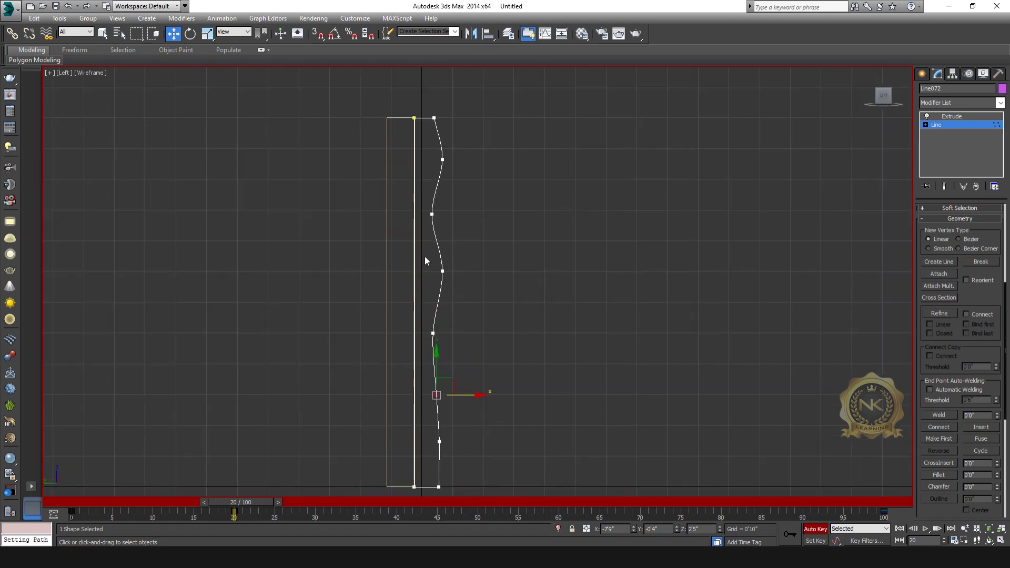
pyautogui.moveTo(465, 215); pyautogui.dragTo(480, 214)
pyautogui.click(442, 160)
pyautogui.moveTo(474, 159); pyautogui.dragTo(457, 159)
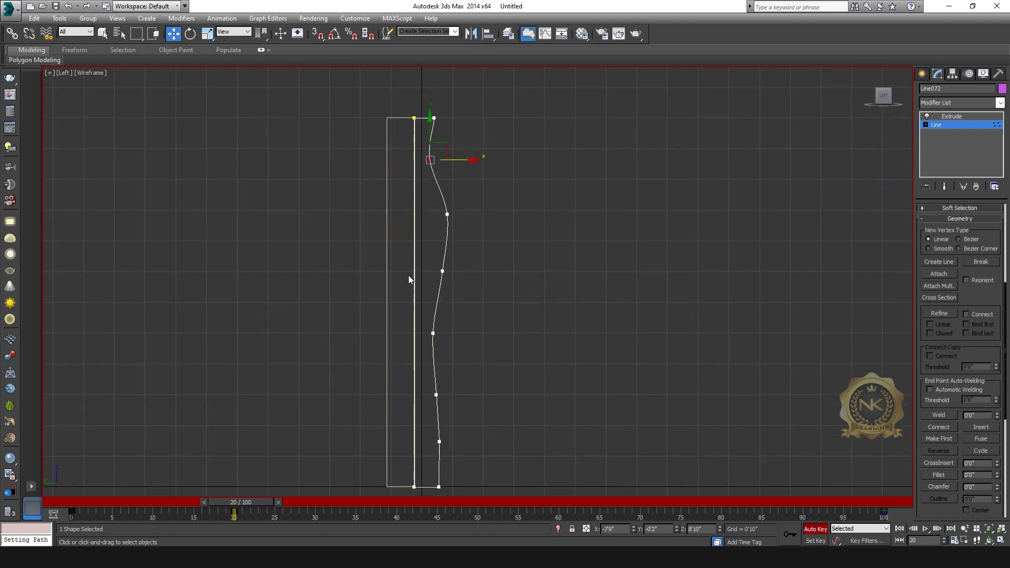
# - Undo the vertex moves made on the wavy edge at frame 20
pyautogui.hotkey('ctrl', 'z')
pyautogui.hotkey('ctrl', 'z')
pyautogui.hotkey('ctrl', 'z')
pyautogui.hotkey('ctrl', 'z')
pyautogui.hotkey('ctrl', 'z')
pyautogui.hotkey('ctrl', 'z')
pyautogui.hotkey('ctrl', 'z')
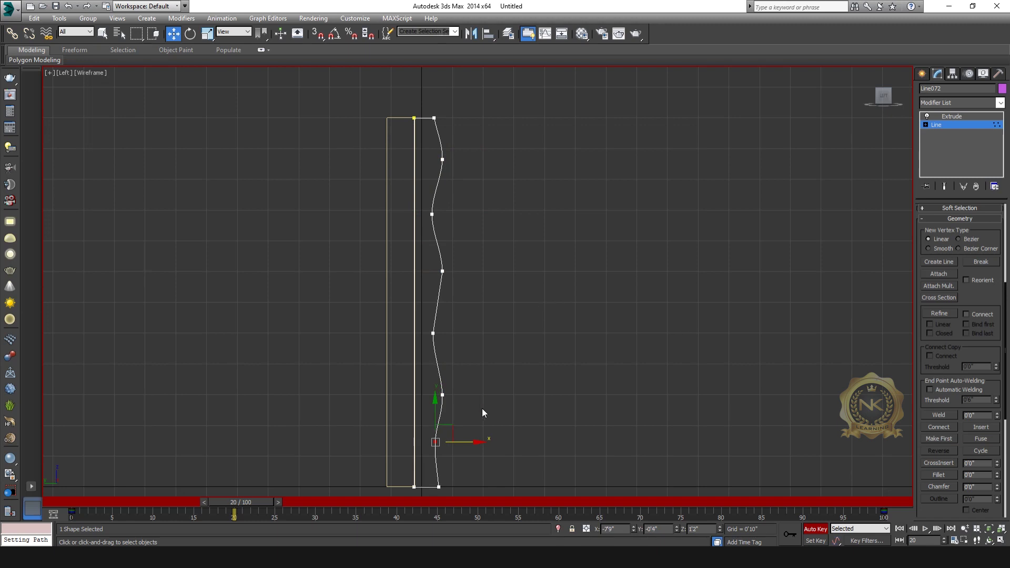
# - Key a reversed wave at frame 20 by shifting the outer-edge vertices along X to swap crests and dips
pyautogui.moveTo(478, 397); pyautogui.dragTo(462, 404)
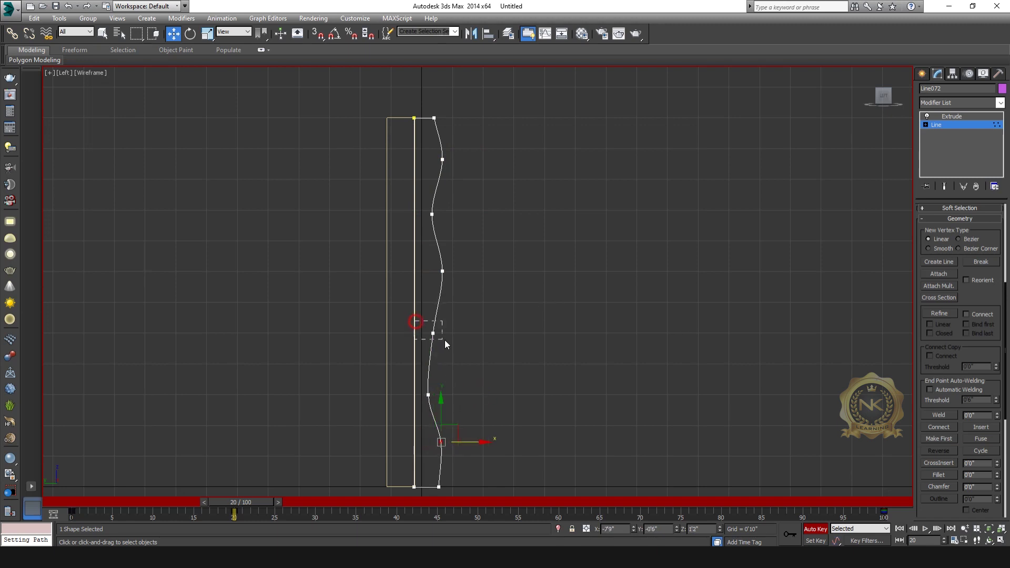
pyautogui.moveTo(455, 271); pyautogui.dragTo(427, 287)
pyautogui.moveTo(467, 271); pyautogui.dragTo(448, 271)
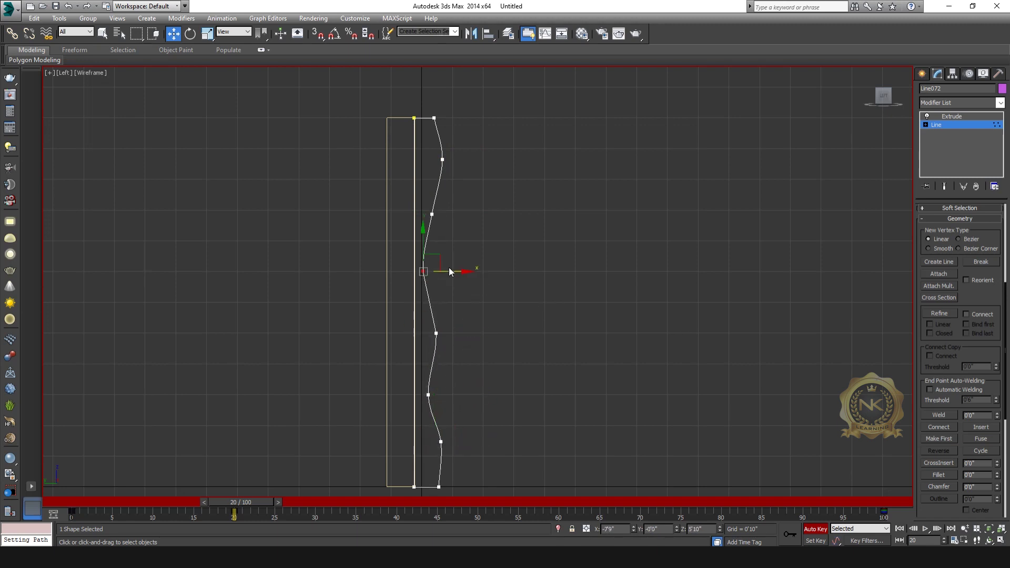
pyautogui.moveTo(425, 206); pyautogui.dragTo(459, 213)
pyautogui.moveTo(436, 143); pyautogui.dragTo(463, 174)
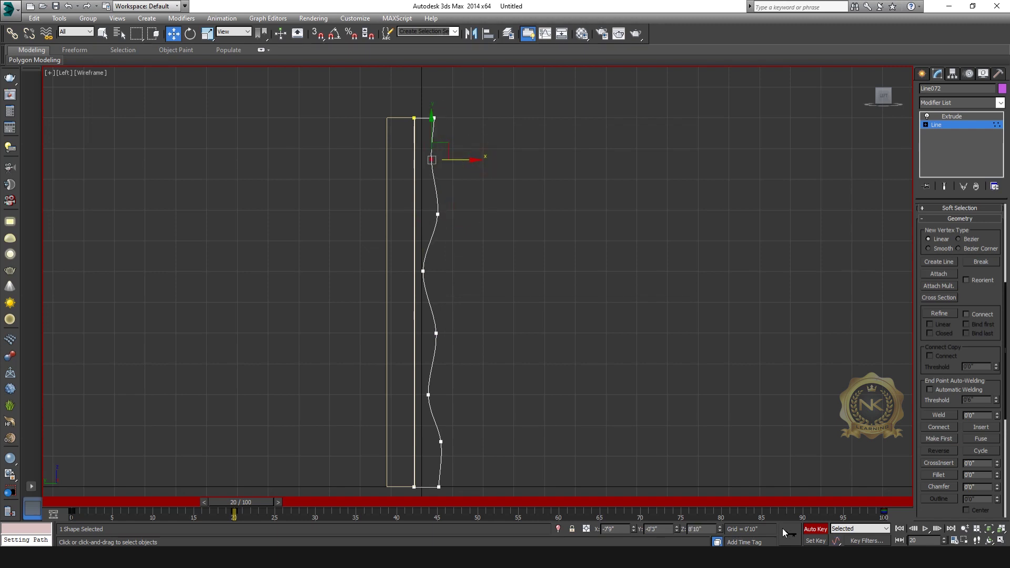
# - Key another wave shape at frame 40 by shifting the outer-edge vertices along X to swap crests and dips again
pyautogui.moveTo(251, 502); pyautogui.dragTo(398, 502)
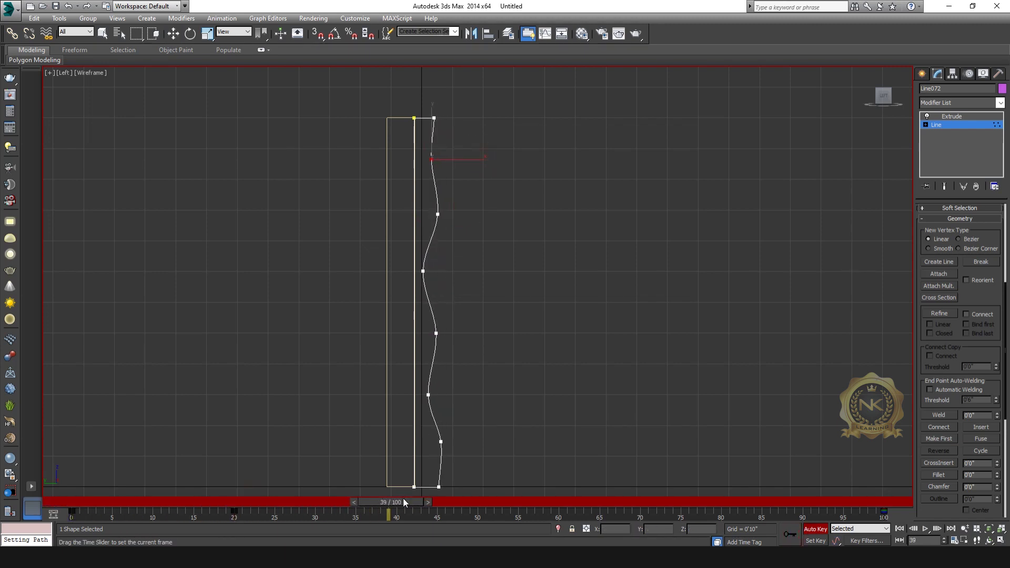
pyautogui.press('w')
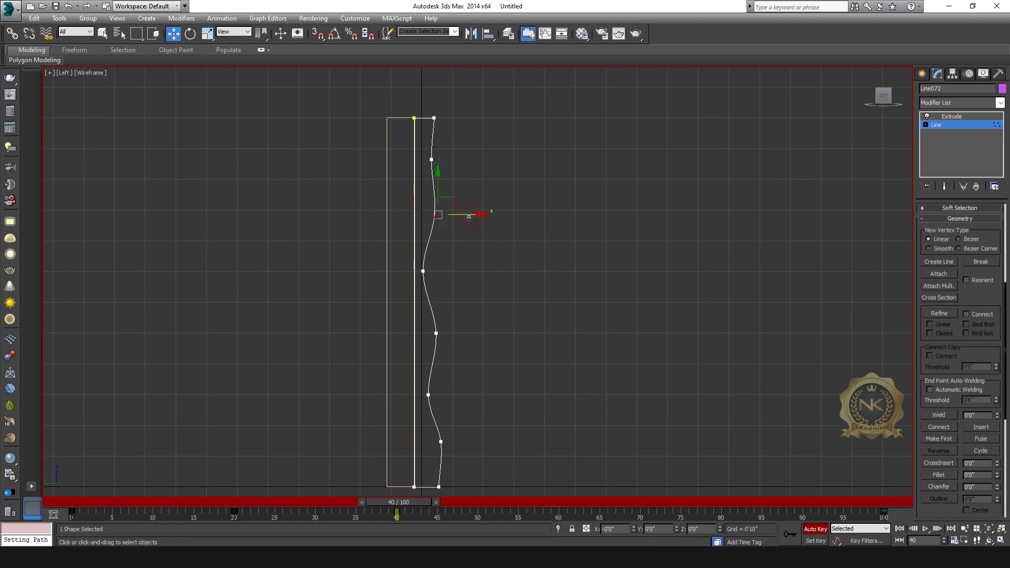
pyautogui.moveTo(470, 335); pyautogui.dragTo(463, 335)
pyautogui.moveTo(402, 261); pyautogui.dragTo(466, 273)
pyautogui.moveTo(455, 393); pyautogui.dragTo(465, 393)
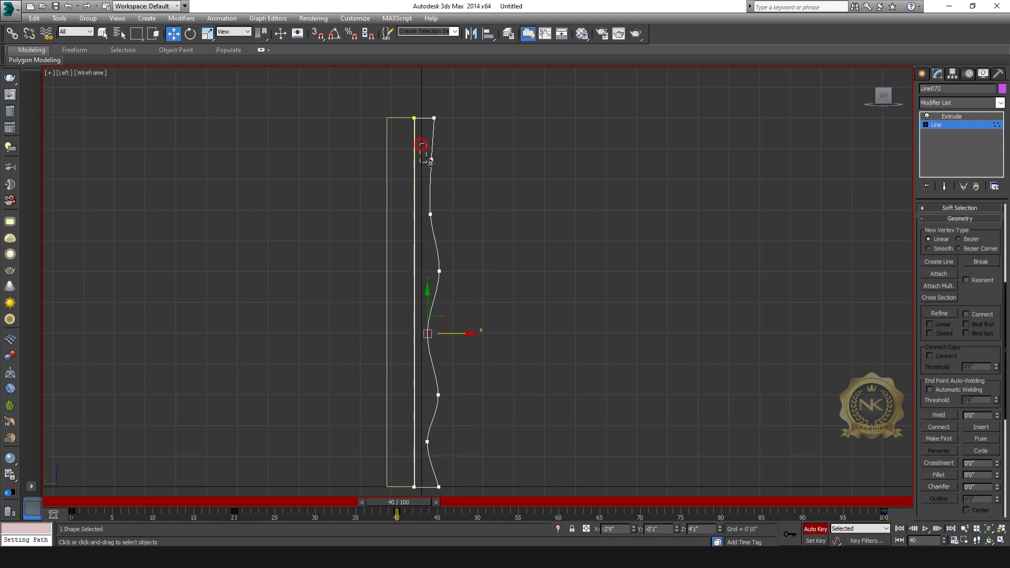
pyautogui.click(430, 214)
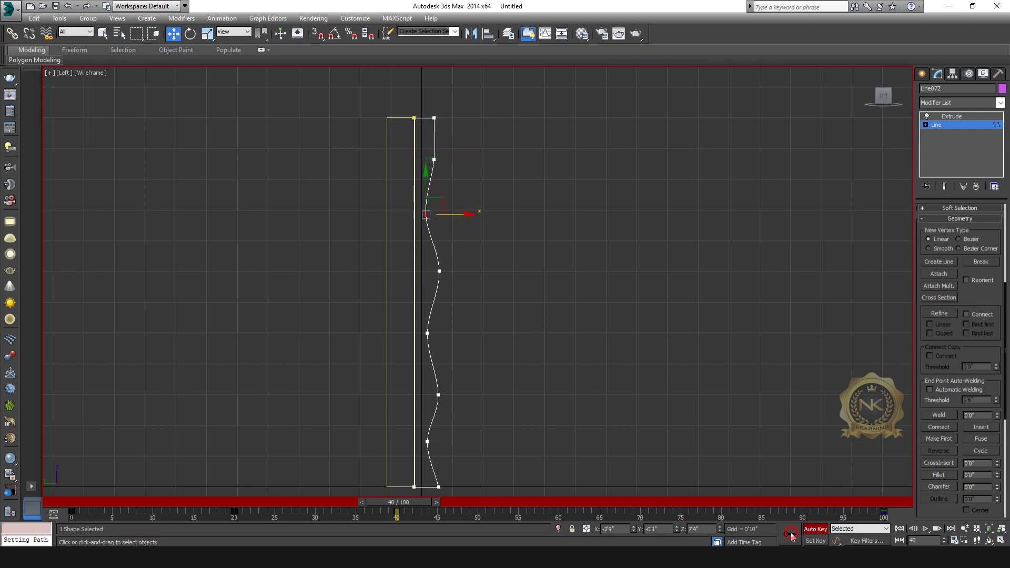
# - Key a new wave at frame 60 by shifting alternate outer-edge vertices along X to swap crests and dips
pyautogui.moveTo(422, 503); pyautogui.dragTo(581, 503)
pyautogui.keyDown('ctrl'); pyautogui.moveTo(402, 314); pyautogui.dragTo(441, 348); pyautogui.keyUp('ctrl')
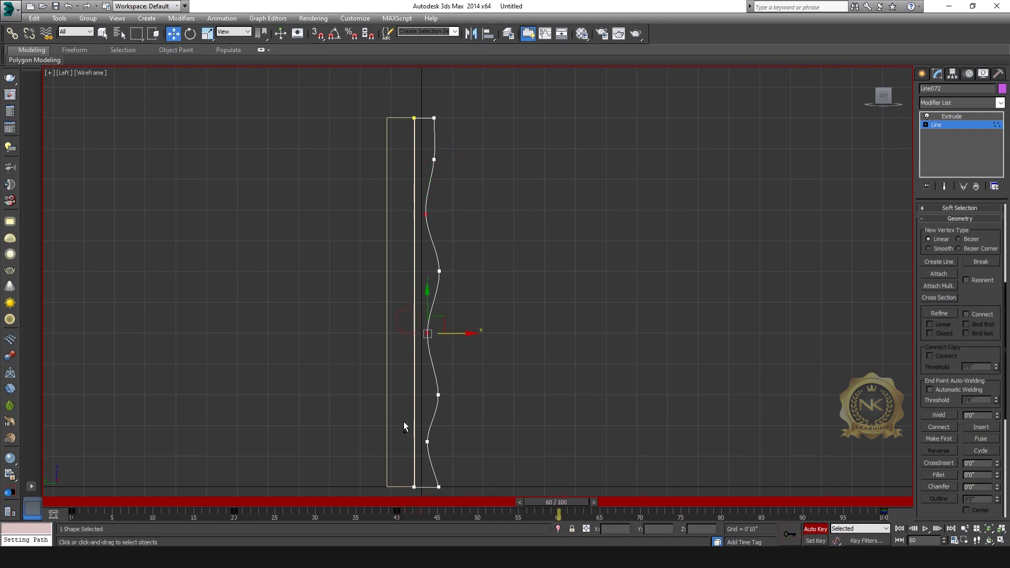
pyautogui.moveTo(462, 440); pyautogui.dragTo(475, 441)
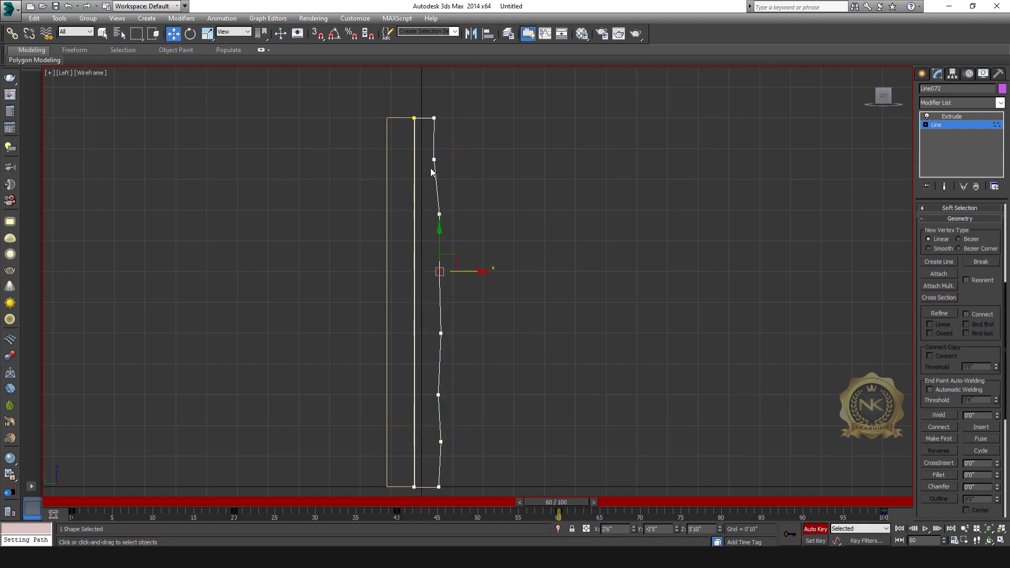
pyautogui.hotkey('ctrl', 'z')
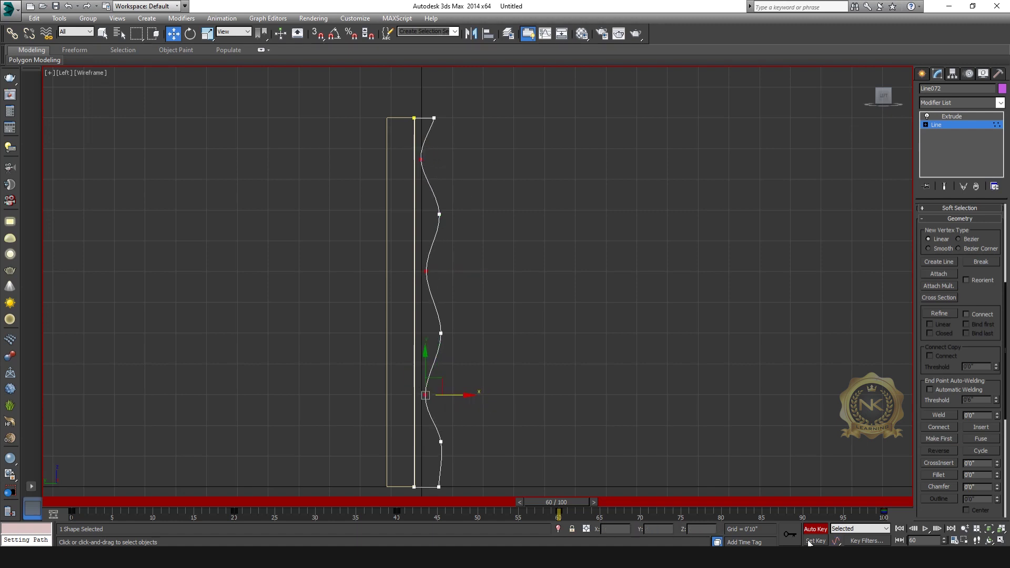
# - Key the opposite wave at frame 80 by moving the profile's outer-edge dips outward and its crests inward along X
pyautogui.moveTo(560, 506); pyautogui.dragTo(718, 502)
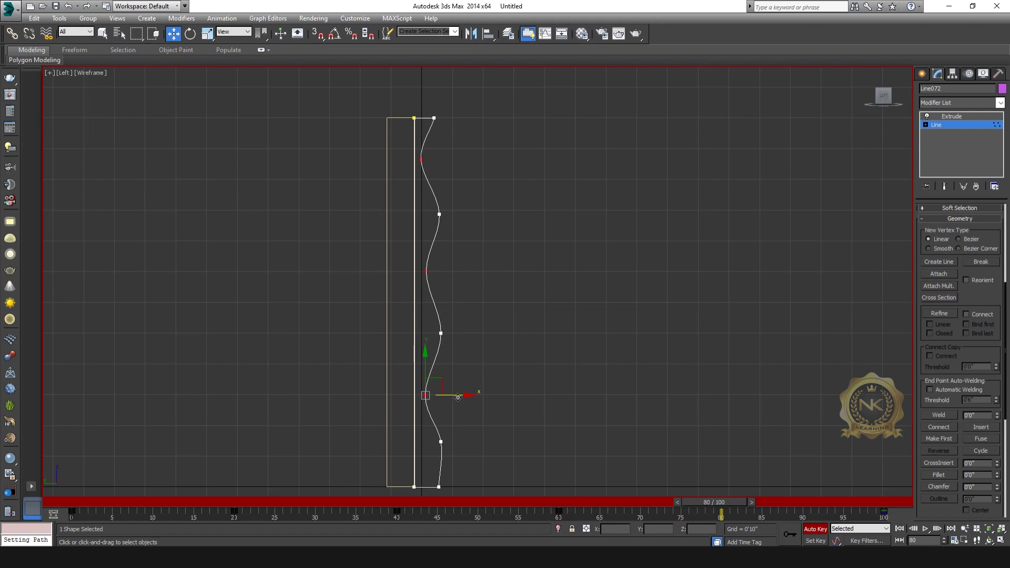
pyautogui.moveTo(458, 397); pyautogui.dragTo(473, 397)
pyautogui.moveTo(433, 246); pyautogui.dragTo(435, 250)
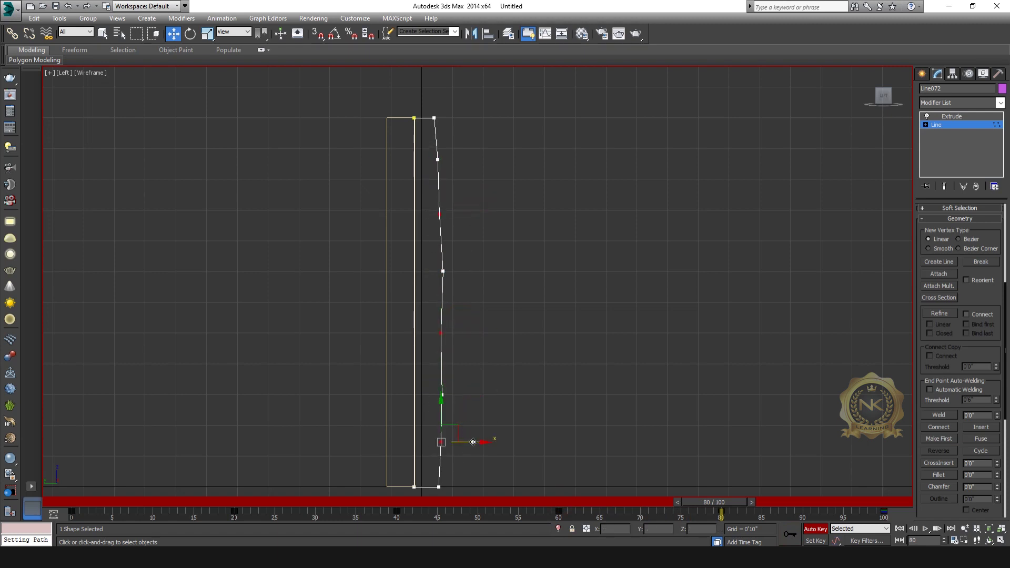
pyautogui.moveTo(473, 442); pyautogui.dragTo(456, 441)
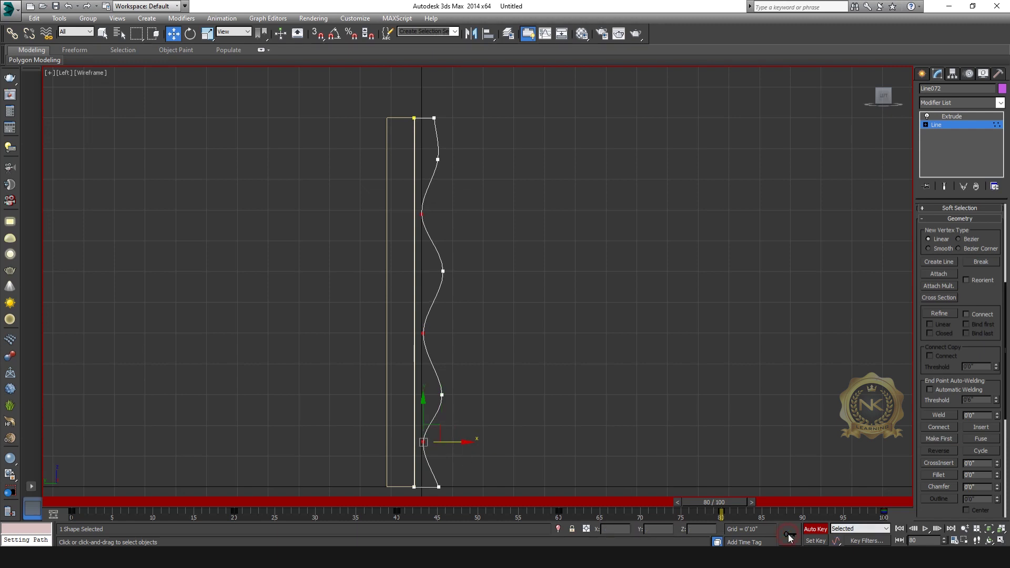
# - Key the final wave at frame 100 by shifting the alternating outer-edge vertices along X to reverse the curve again
pyautogui.moveTo(728, 503); pyautogui.dragTo(883, 503)
pyautogui.moveTo(456, 441); pyautogui.dragTo(472, 442)
pyautogui.moveTo(465, 169); pyautogui.dragTo(465, 170)
pyautogui.keyDown('ctrl'); pyautogui.moveTo(411, 256); pyautogui.dragTo(463, 286); pyautogui.keyUp('ctrl')
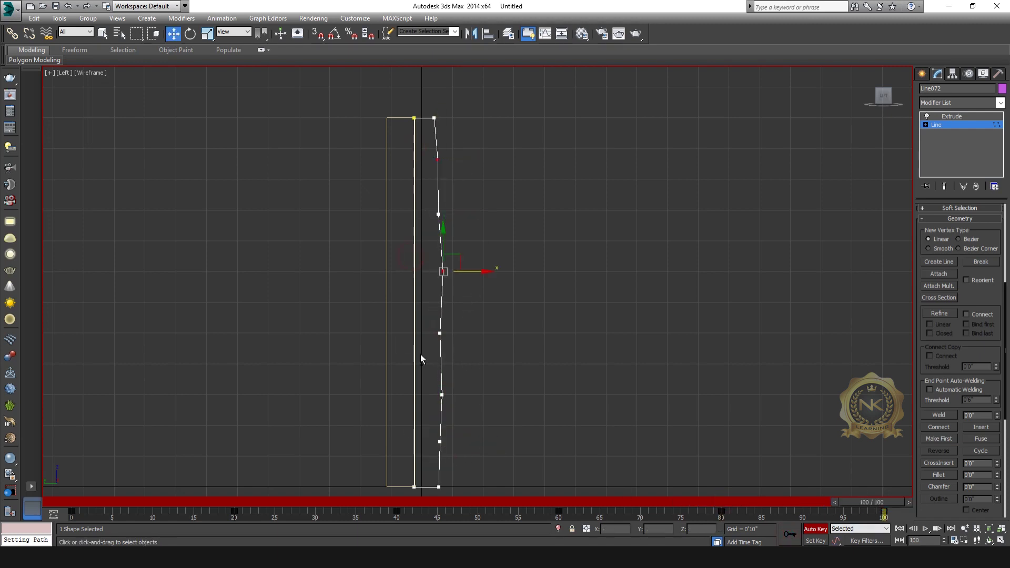
pyautogui.moveTo(479, 396); pyautogui.dragTo(462, 396)
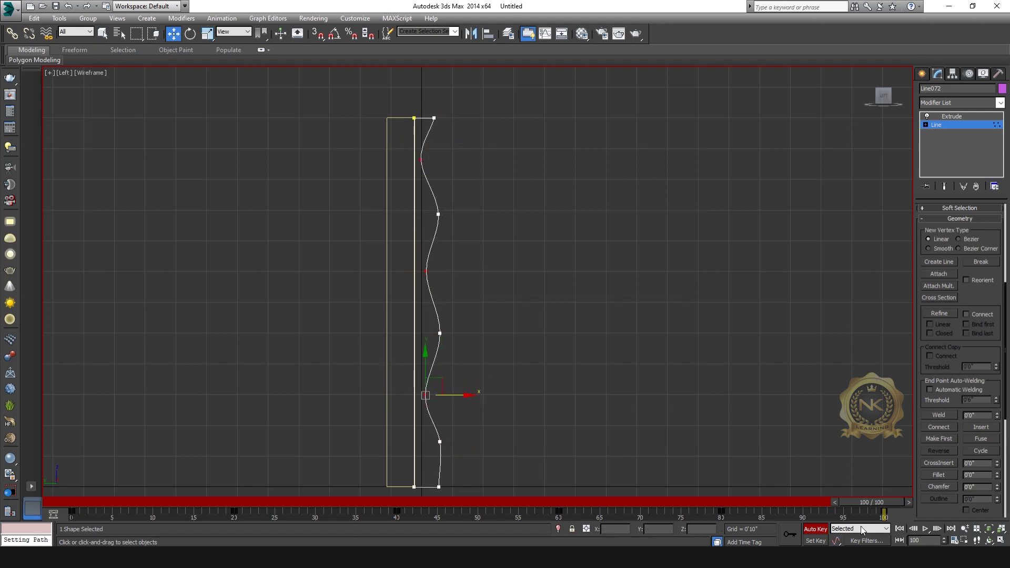
# - Turn off Auto Key in the maximized Perspective view, then rewind to frame 0 and return to the profile's Extrude level
pyautogui.hotkey('alt', 'w')
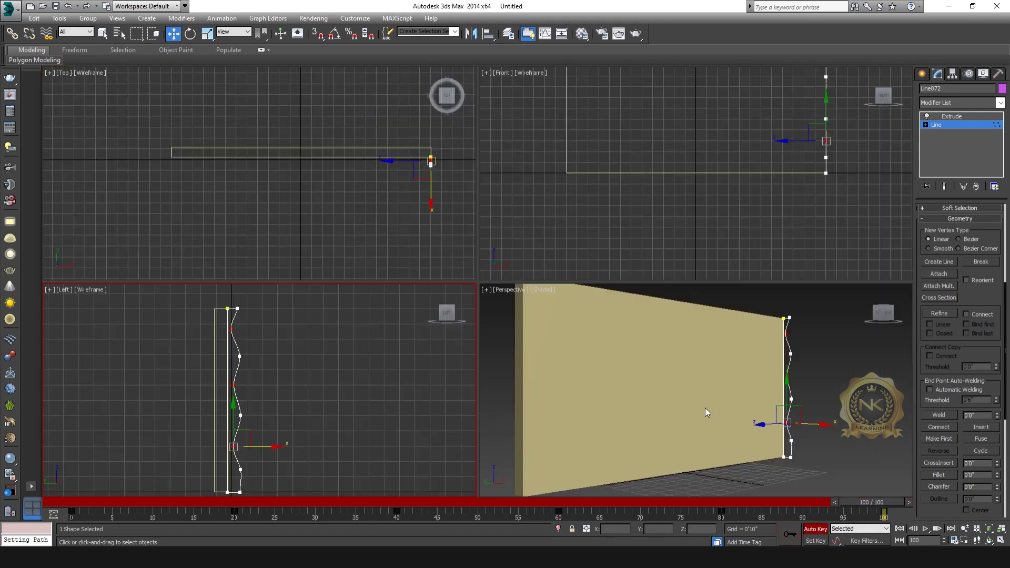
pyautogui.rightClick(705, 413)
pyautogui.hotkey('alt', 'w')
pyautogui.click(814, 529)
pyautogui.moveTo(876, 504); pyautogui.dragTo(79, 502)
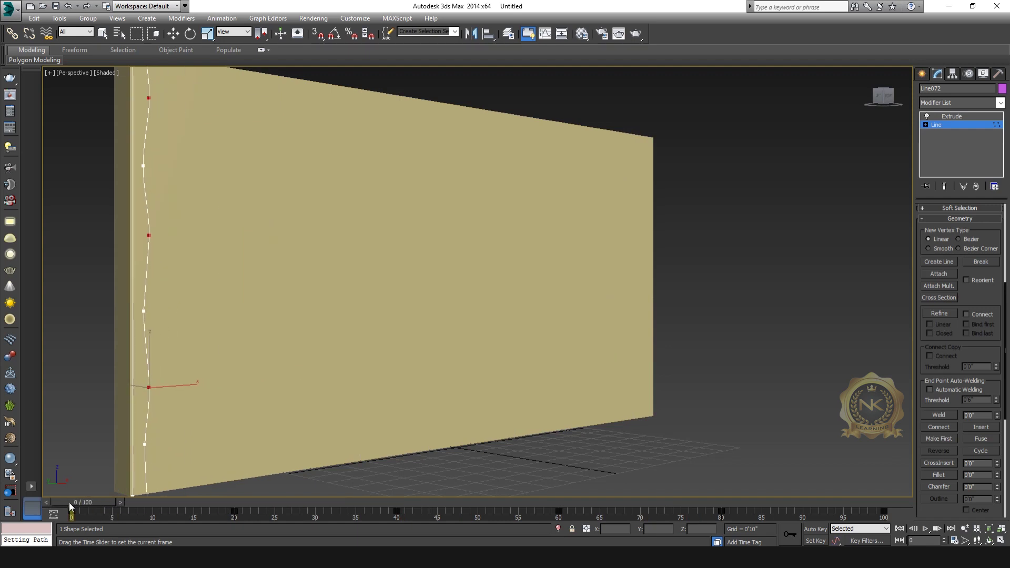
pyautogui.press('w')
pyautogui.click(951, 115)
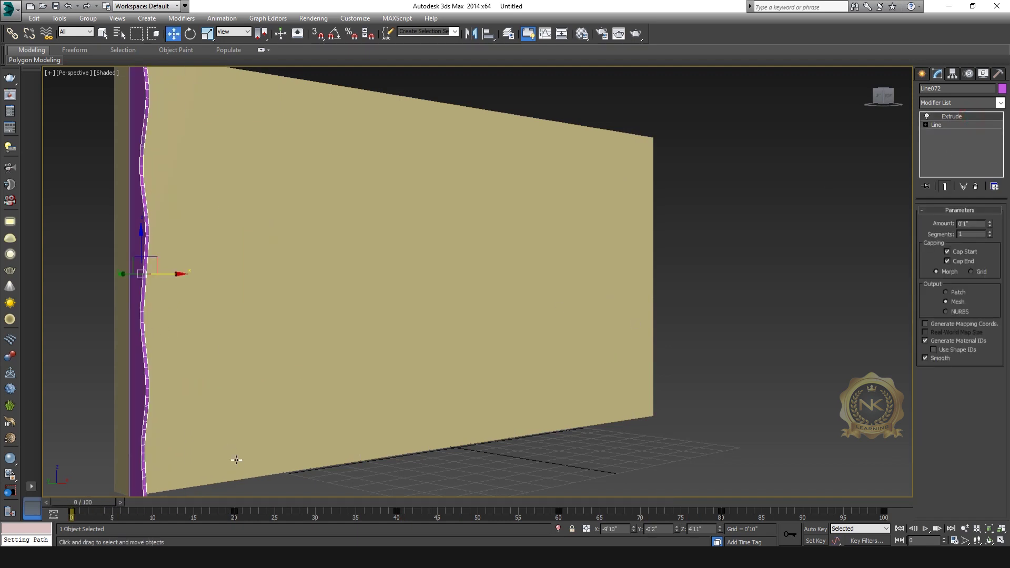
# - Snapshot the animated extruded profile as meshes over frames 0 to 100 with 100 copies
pyautogui.moveTo(87, 503); pyautogui.dragTo(103, 476)
pyautogui.scroll(-4, 452, 332)
pyautogui.moveTo(463, 328); pyautogui.dragTo(425, 339, button='middle')
pyautogui.scroll(3, 425, 339)
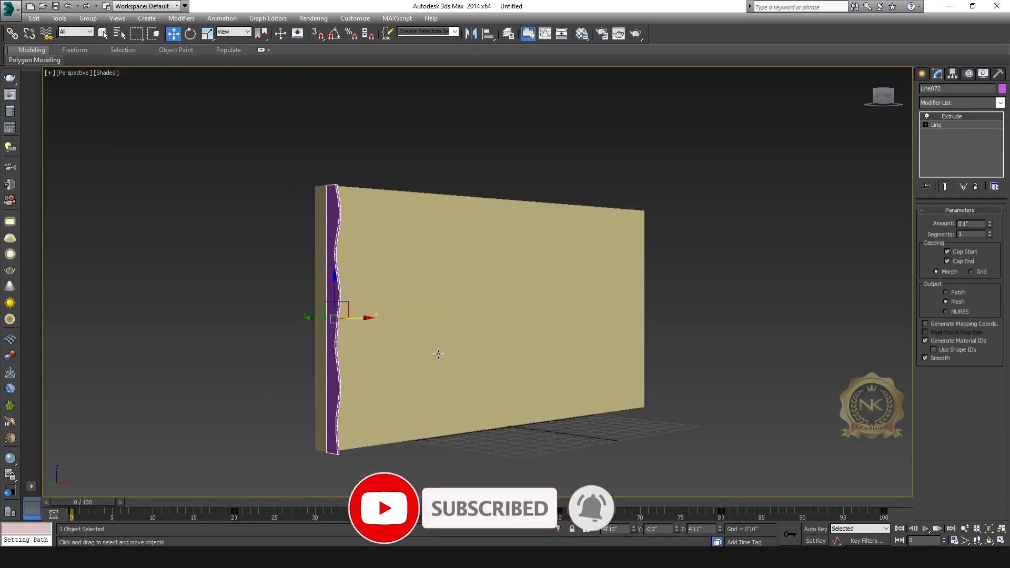
pyautogui.click(55, 19)
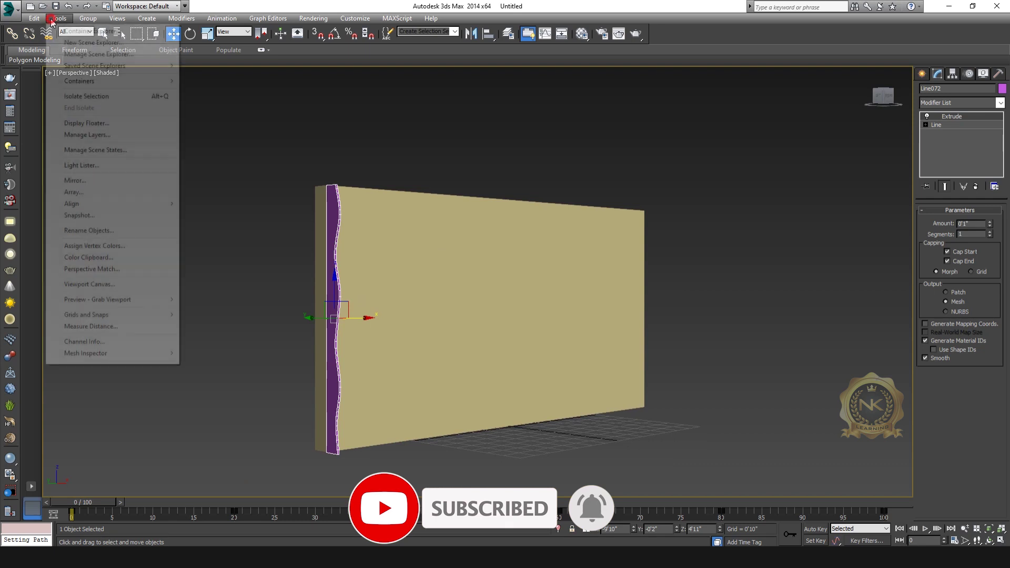
pyautogui.click(73, 216)
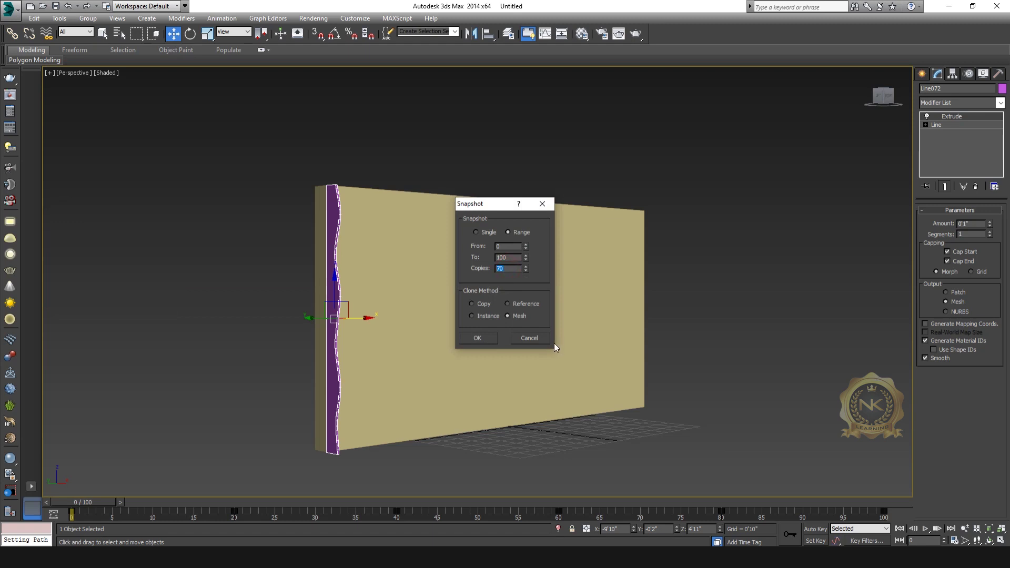
pyautogui.write('100')
pyautogui.click(477, 337)
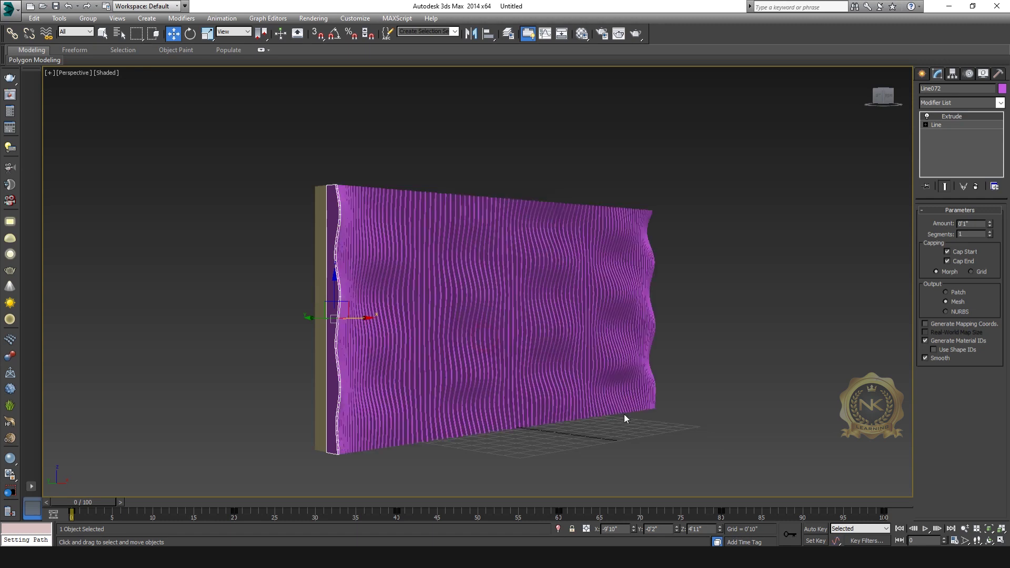
# - Examine the wavy slatted wall panel and its backing box from the front, both sides and above
pyautogui.click(889, 96)
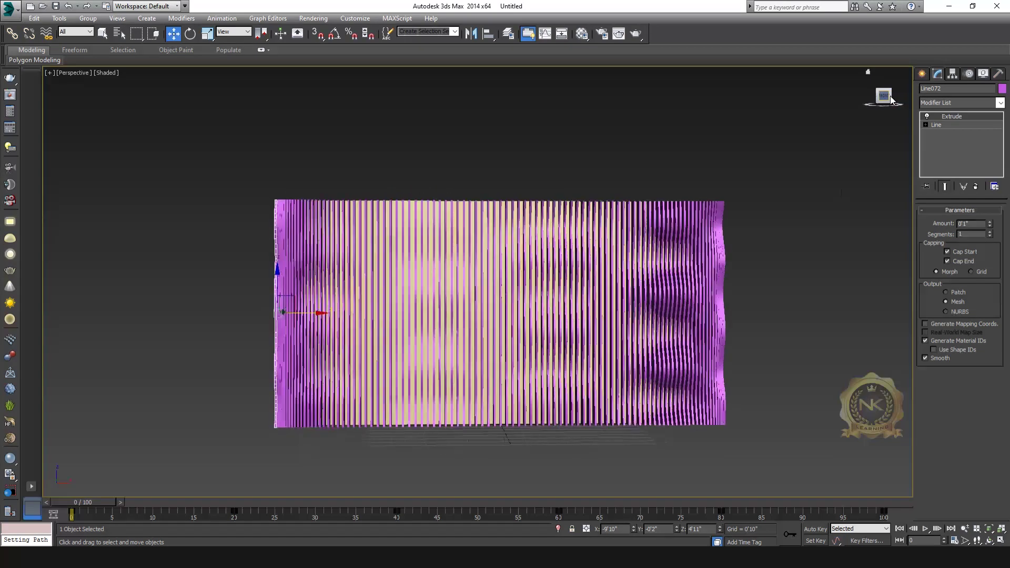
pyautogui.moveTo(879, 90); pyautogui.dragTo(622, 314)
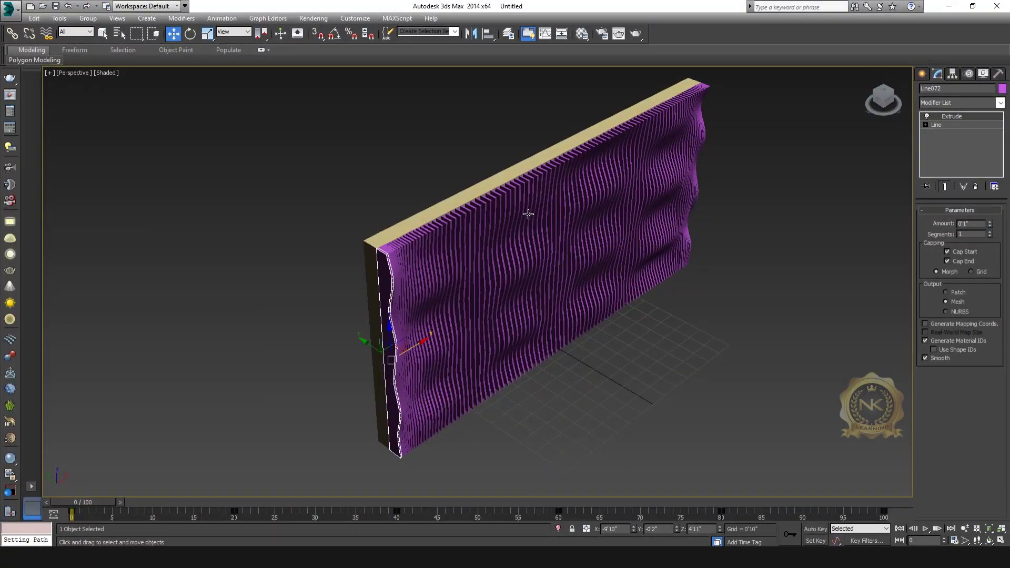
pyautogui.click(889, 101)
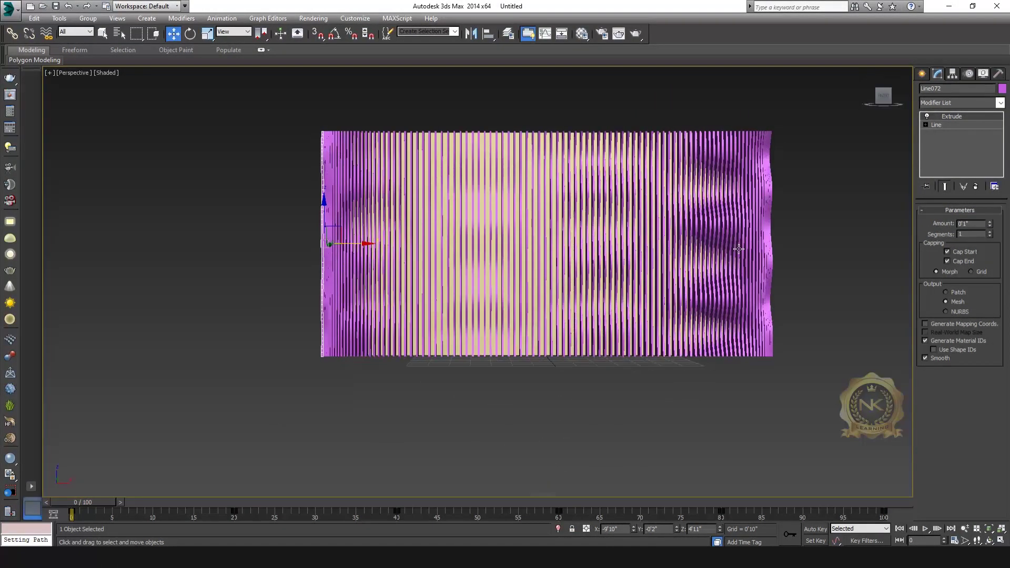
pyautogui.moveTo(889, 99); pyautogui.dragTo(664, 257)
pyautogui.scroll(3, 664, 257)
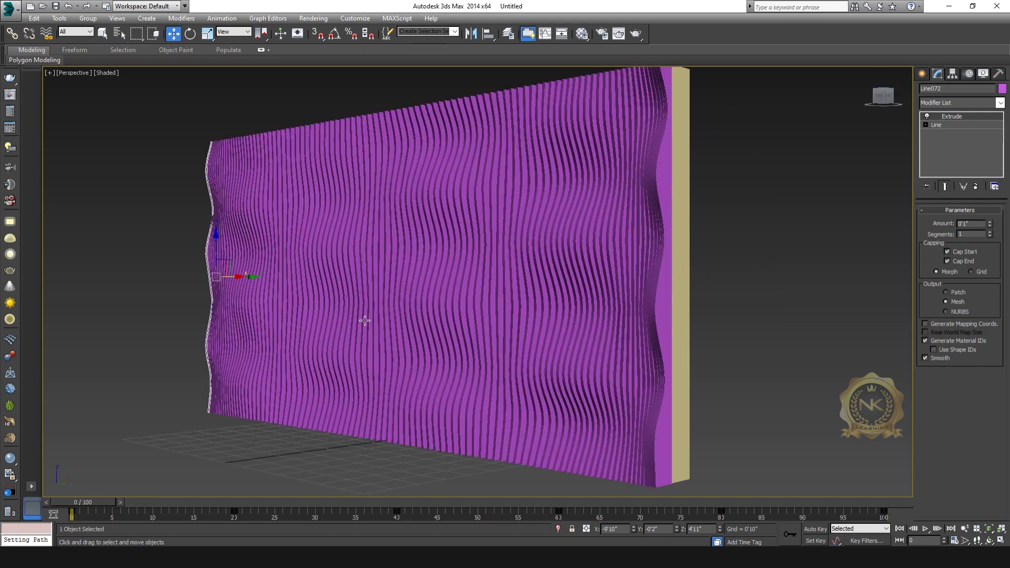
pyautogui.moveTo(873, 94); pyautogui.dragTo(629, 278)
pyautogui.scroll(-4, 625, 274)
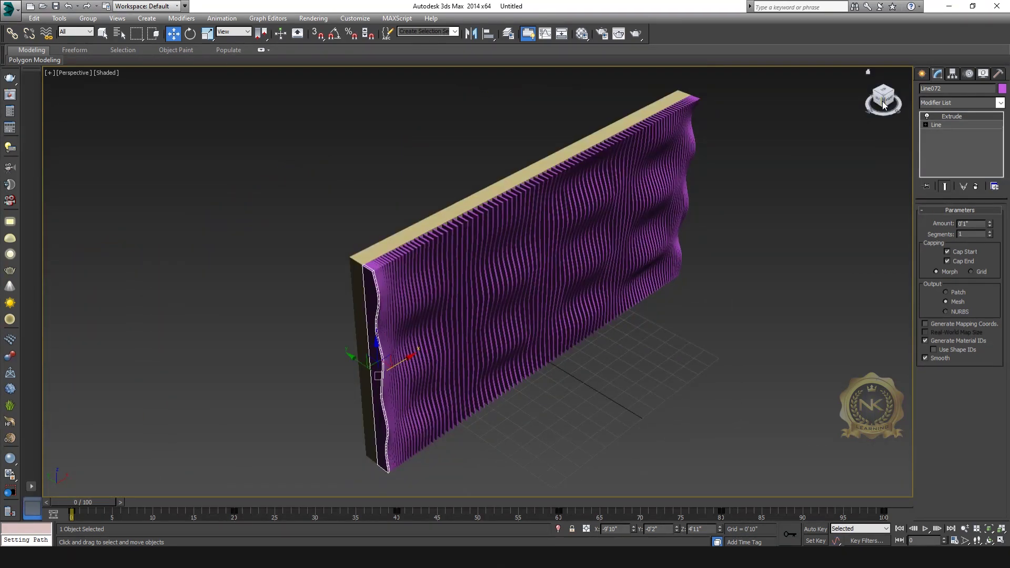
pyautogui.moveTo(884, 105); pyautogui.dragTo(694, 239)
pyautogui.scroll(3, 626, 301)
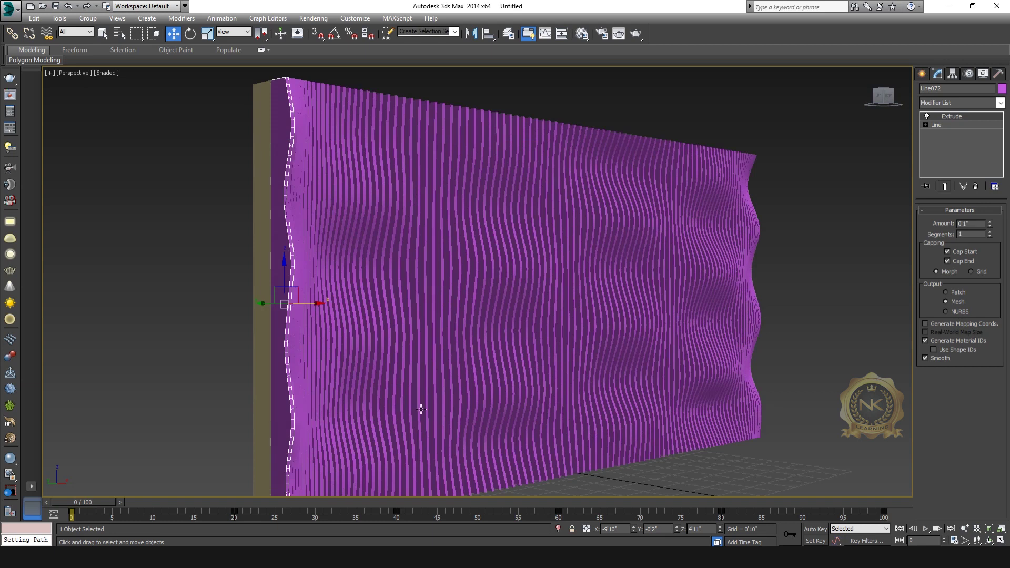
pyautogui.click(263, 226)
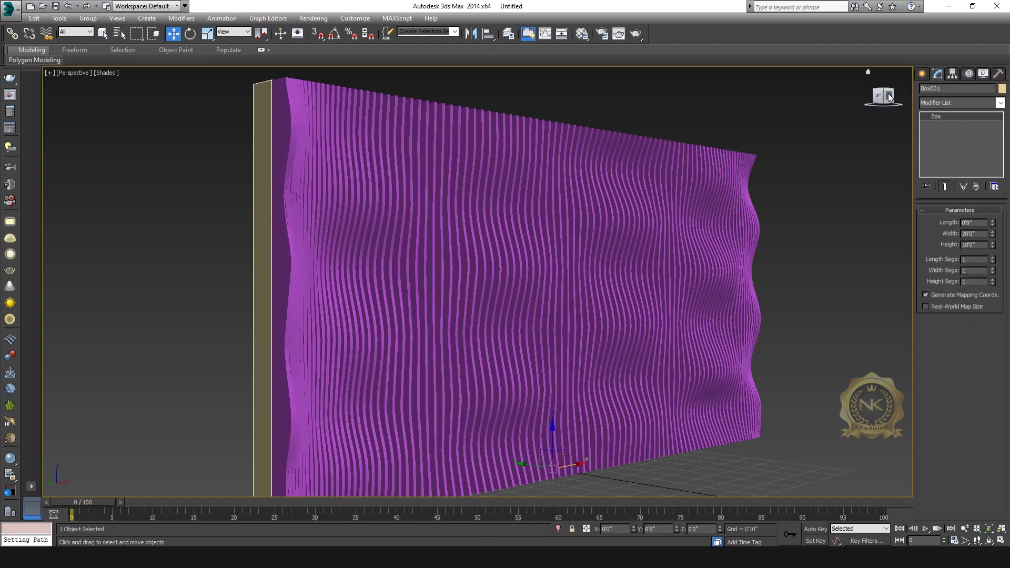
pyautogui.click(889, 97)
pyautogui.moveTo(757, 263); pyautogui.dragTo(600, 262, button='middle')
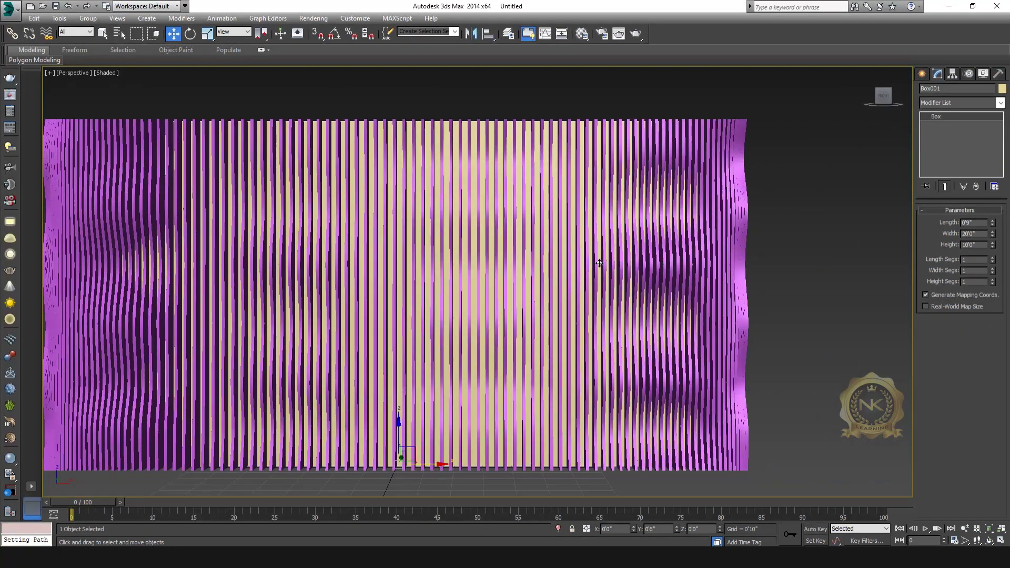
pyautogui.scroll(-2, 599, 263)
pyautogui.click(876, 97)
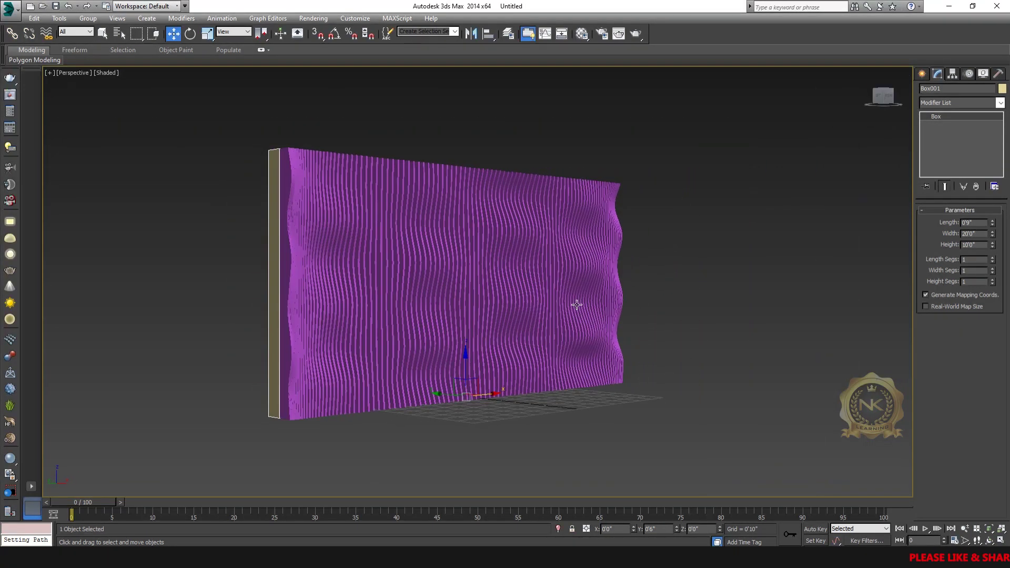
pyautogui.scroll(3, 576, 305)
pyautogui.keyDown('alt'); pyautogui.moveTo(586, 333); pyautogui.dragTo(626, 361, button='middle'); pyautogui.keyUp('alt')
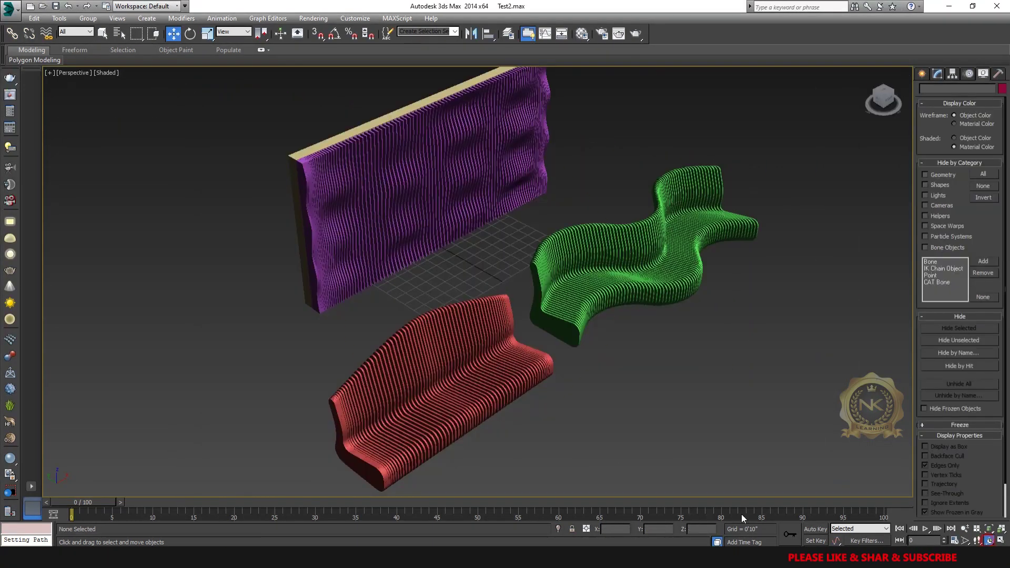
# - Examine the red bench, the green curved bench and the purple wavy wall together in the Test2.max scene
pyautogui.keyDown('alt'); pyautogui.moveTo(620, 295); pyautogui.dragTo(543, 278, button='middle'); pyautogui.keyUp('alt')
pyautogui.moveTo(544, 279); pyautogui.dragTo(546, 275)
pyautogui.scroll(3, 608, 300)
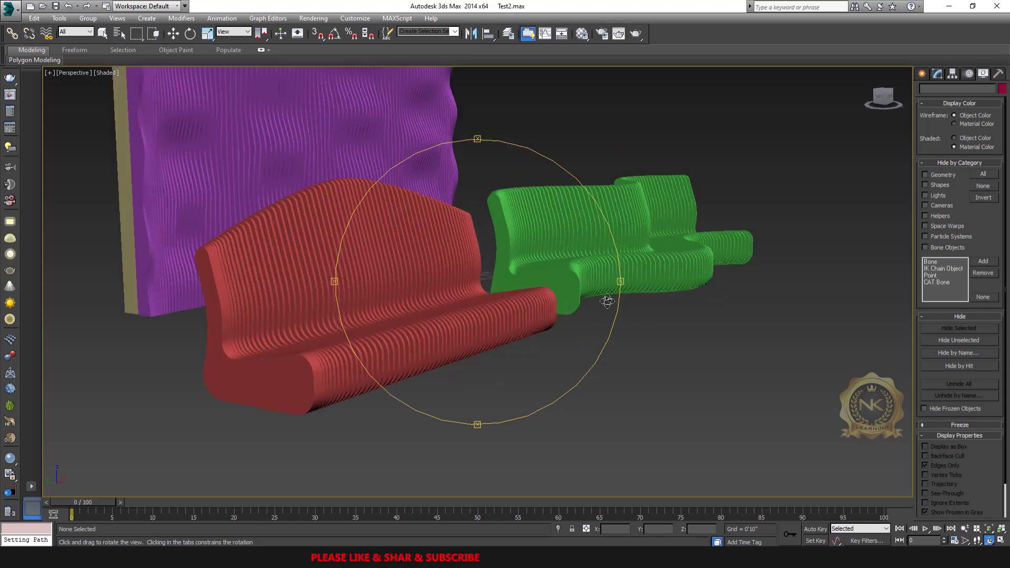
pyautogui.moveTo(606, 301); pyautogui.dragTo(665, 350, button='middle')
pyautogui.moveTo(569, 303); pyautogui.dragTo(527, 283)
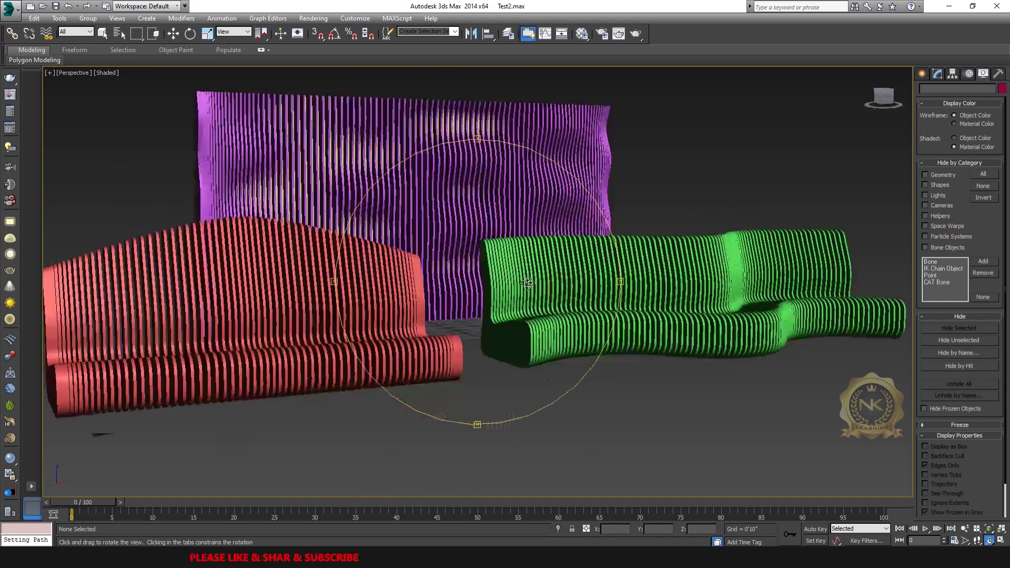